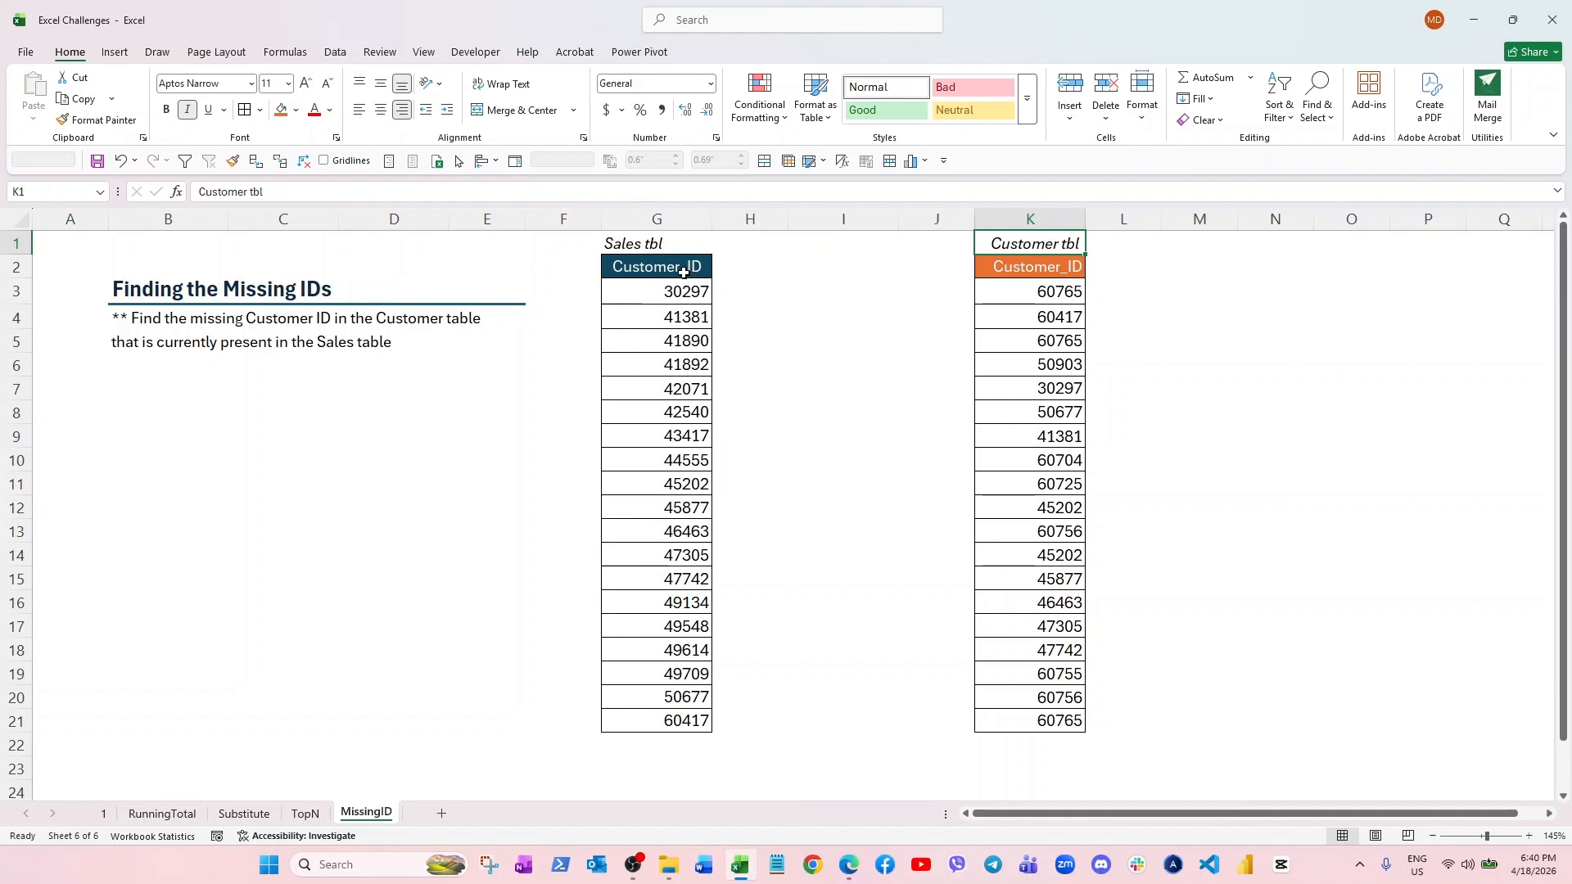
- Add the header VLOOKUP in cell H2, beside the Sales table's Customer_ID column
left_click_drag(682, 270, 693, 725)
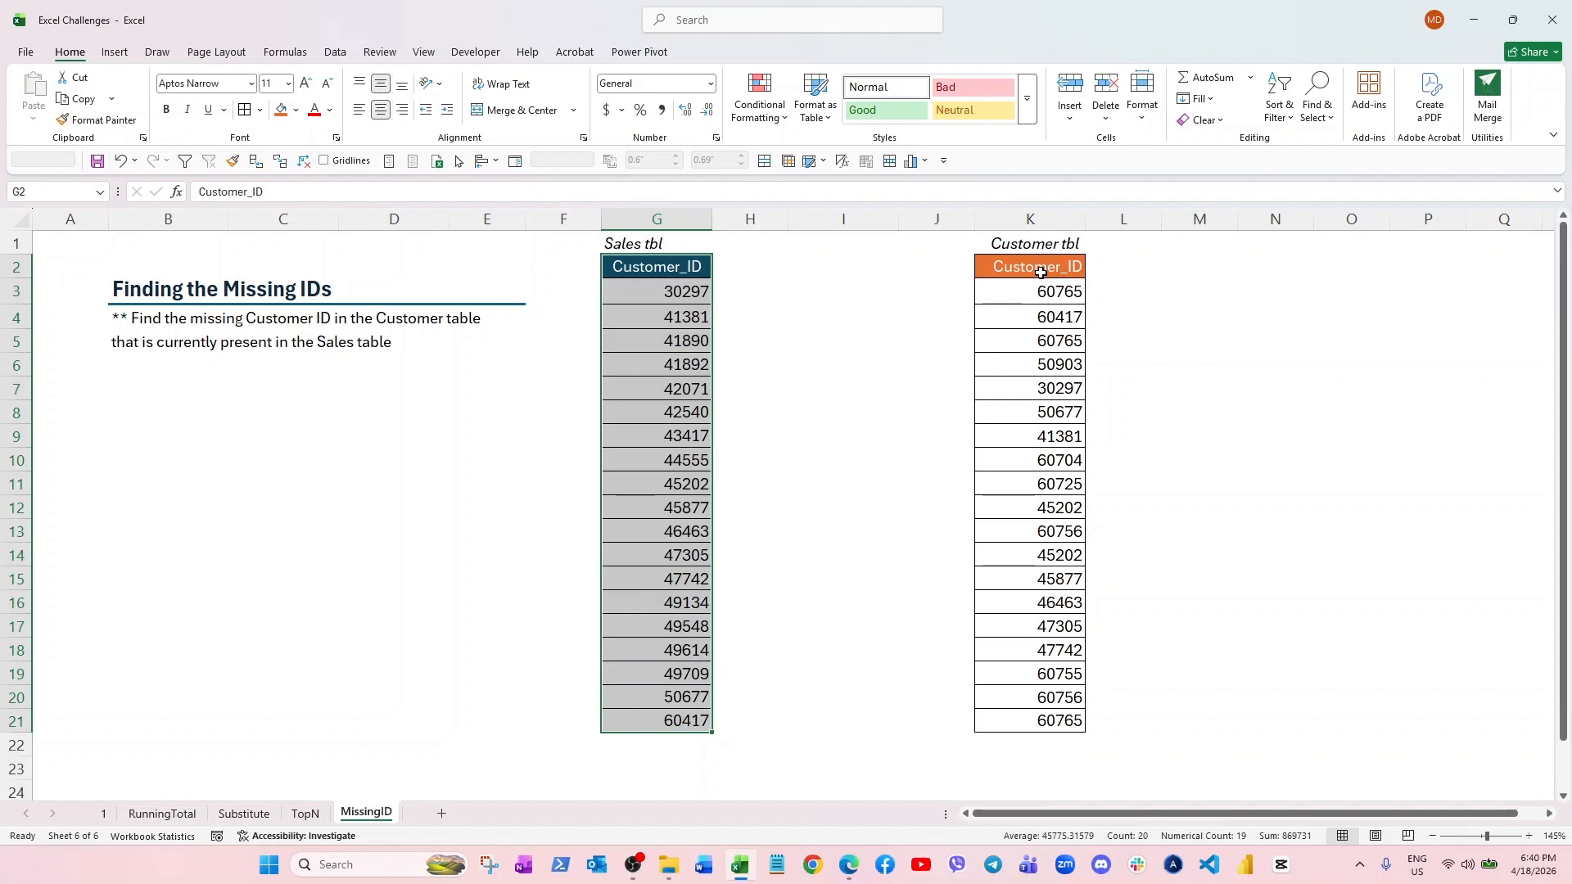
left_click_drag(1040, 273, 1042, 714)
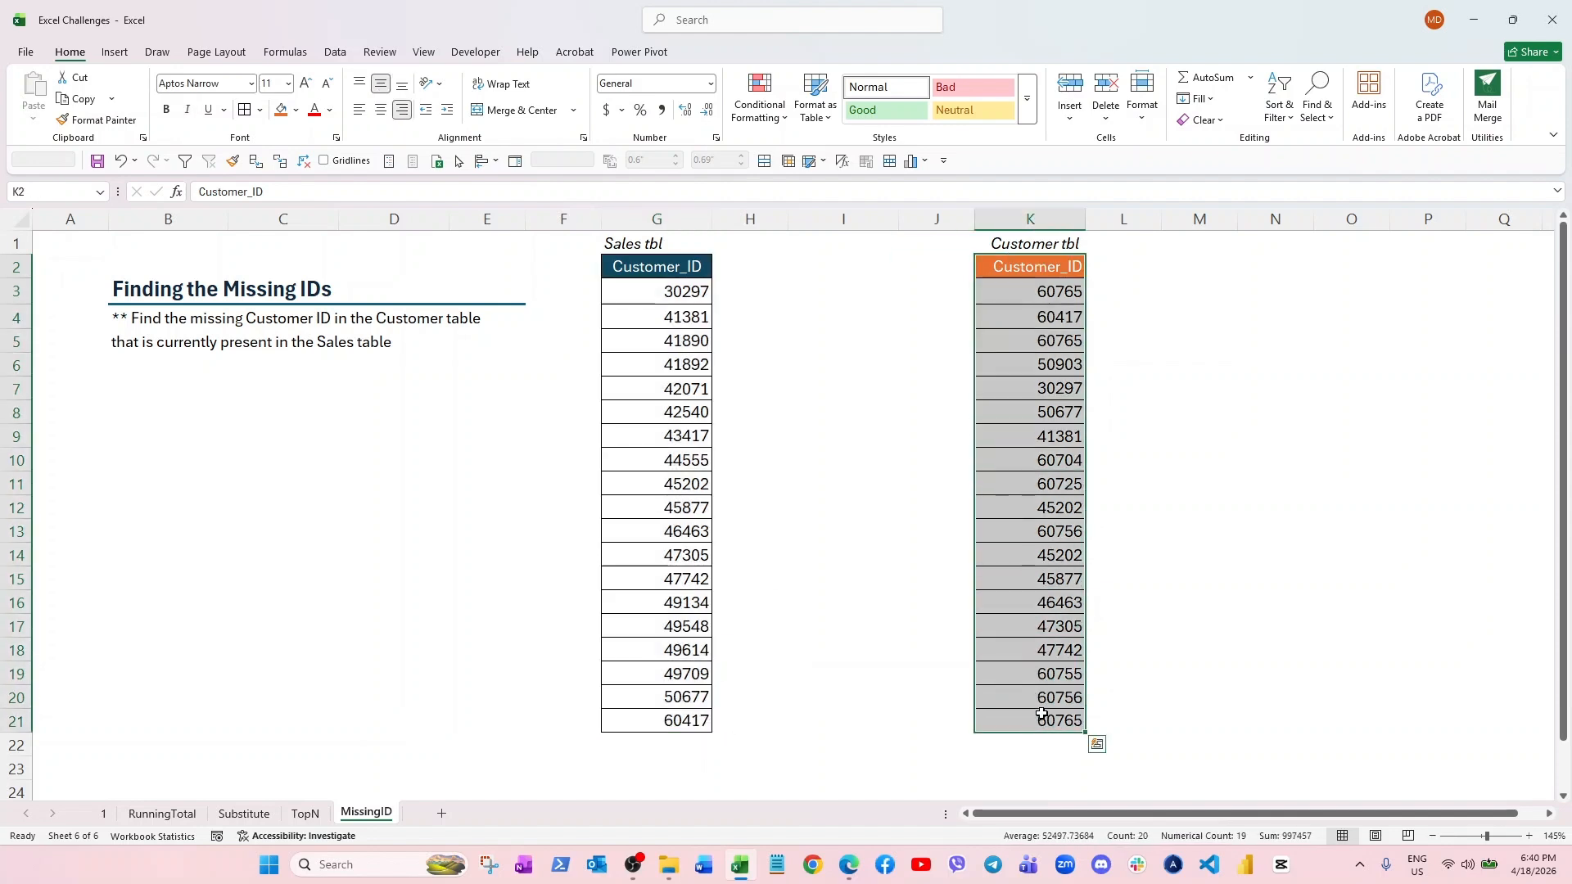
left_click(746, 294)
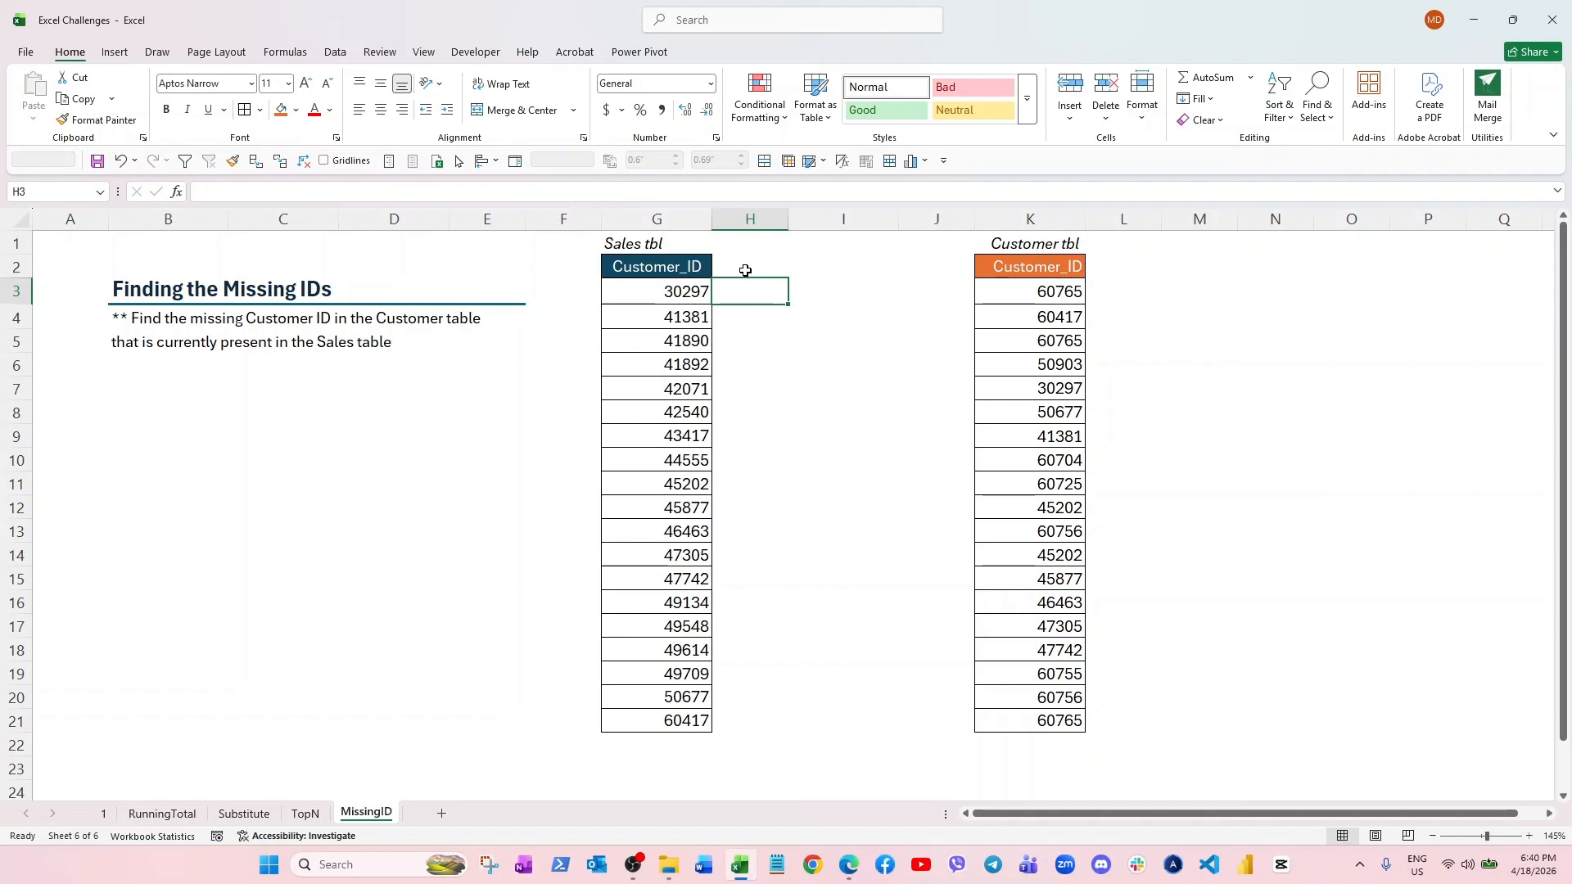
type("vlo")
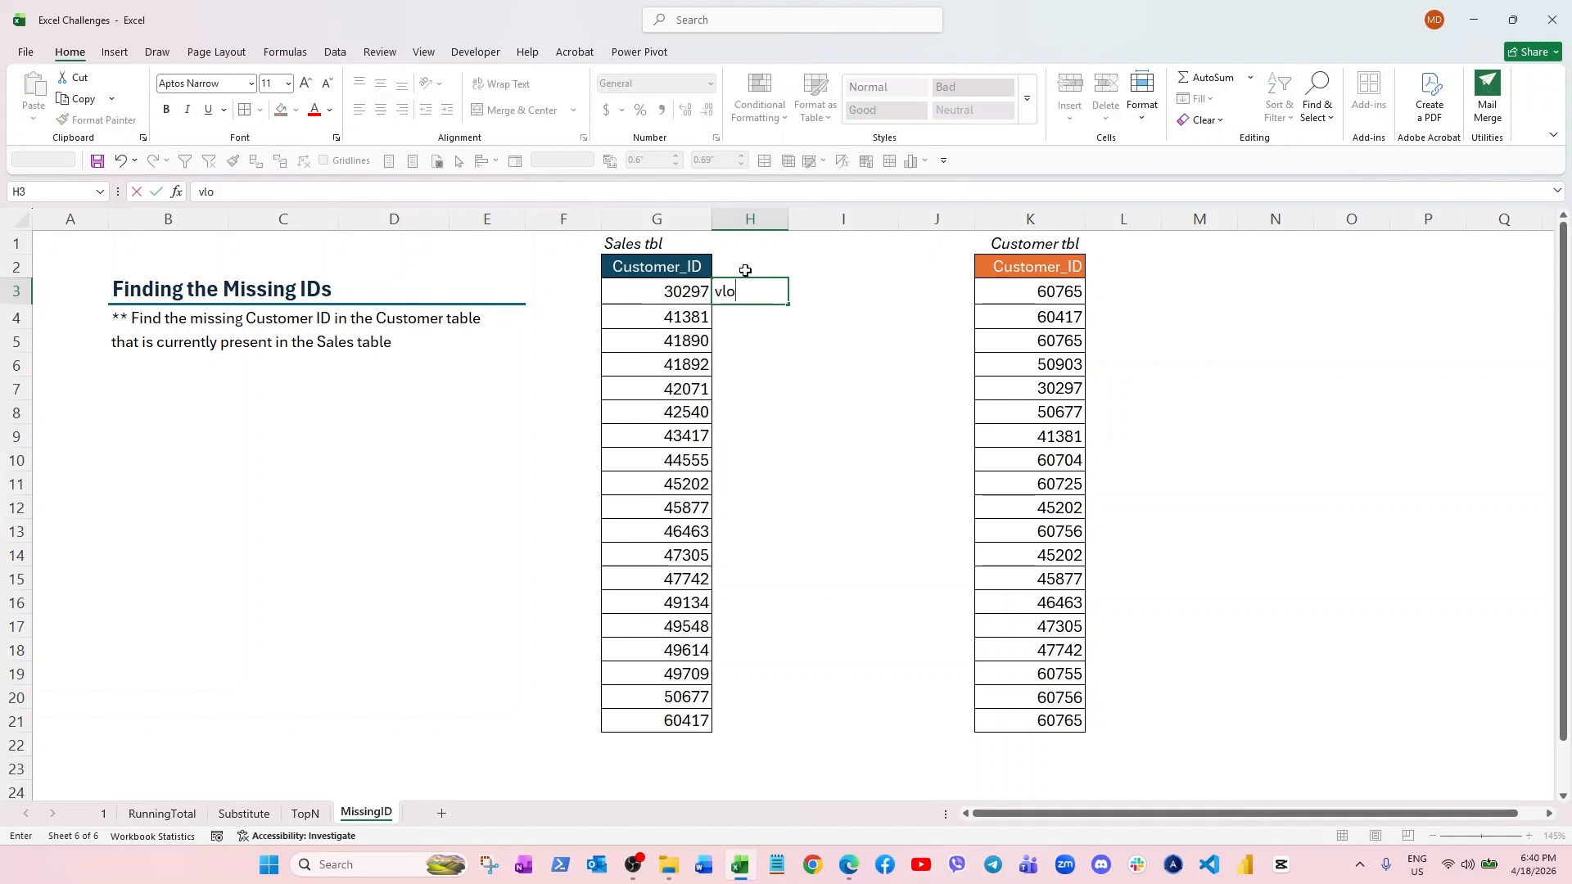
left_click(746, 270)
key("Caps_Lock")
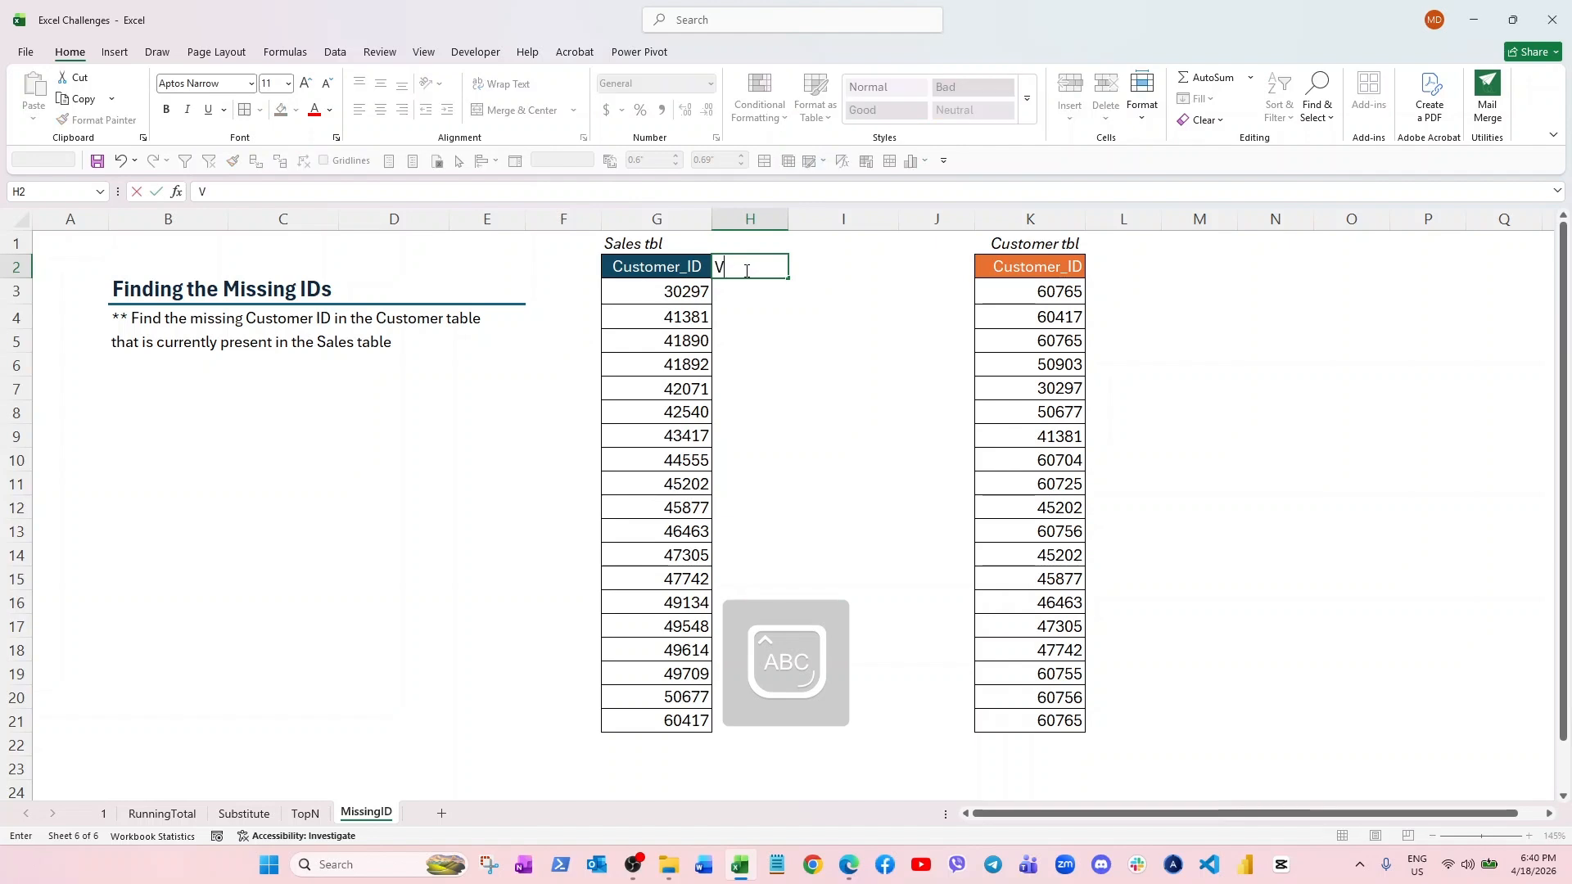
type("VLOOKUP")
key("Return")
- Enter =VLOOKUP(G3,K:K,1,FALSE) in H3 to look up the first Sales ID in the Customer table with an exact match
type("=V")
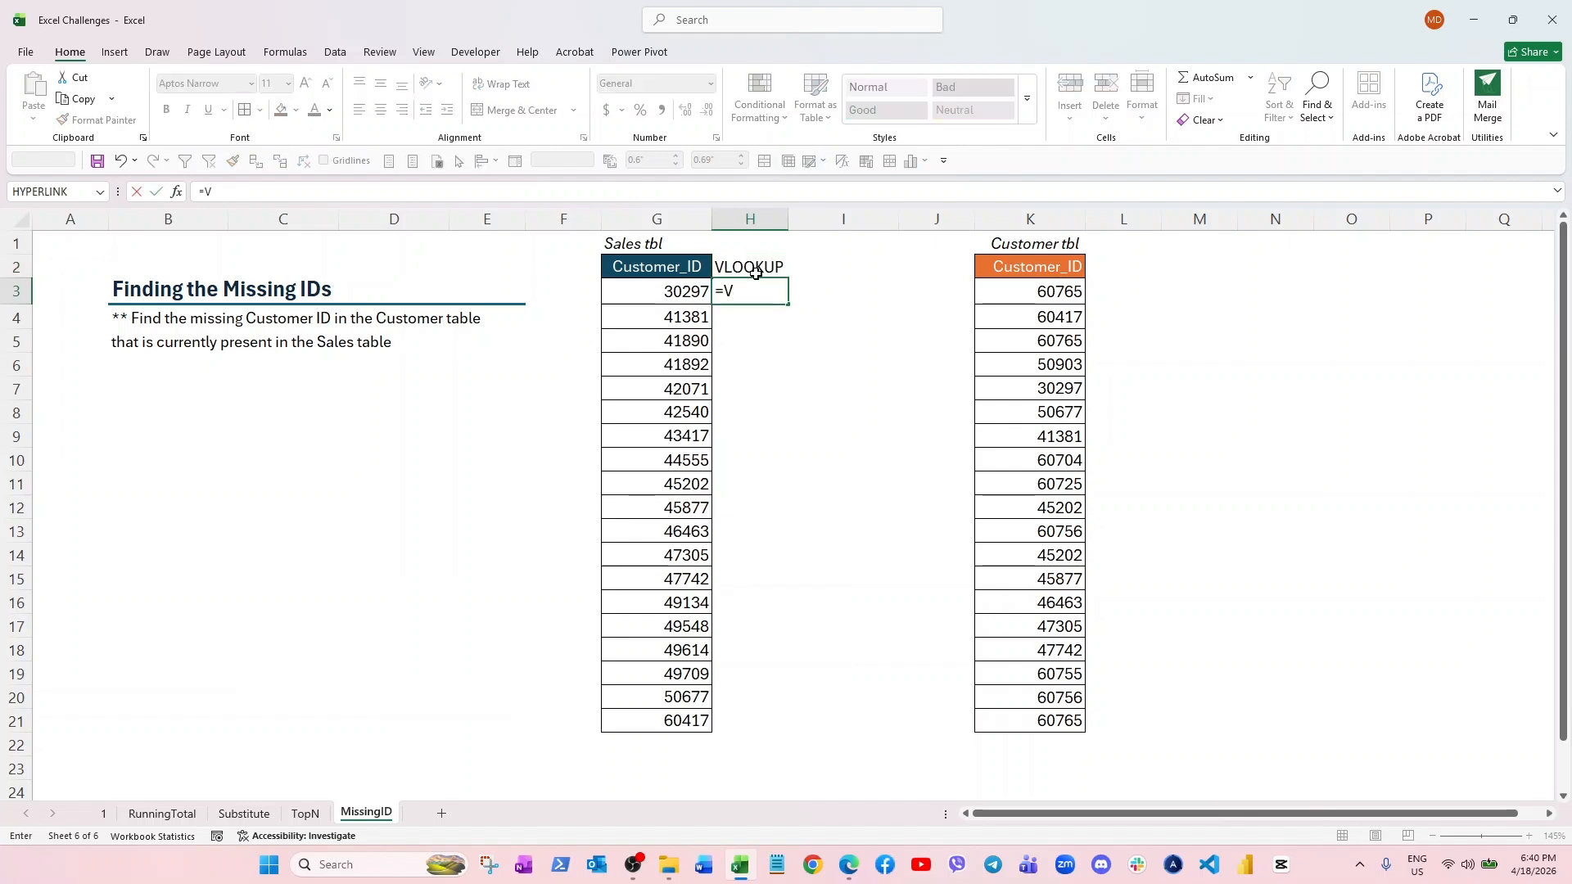
type("LOOKUP(")
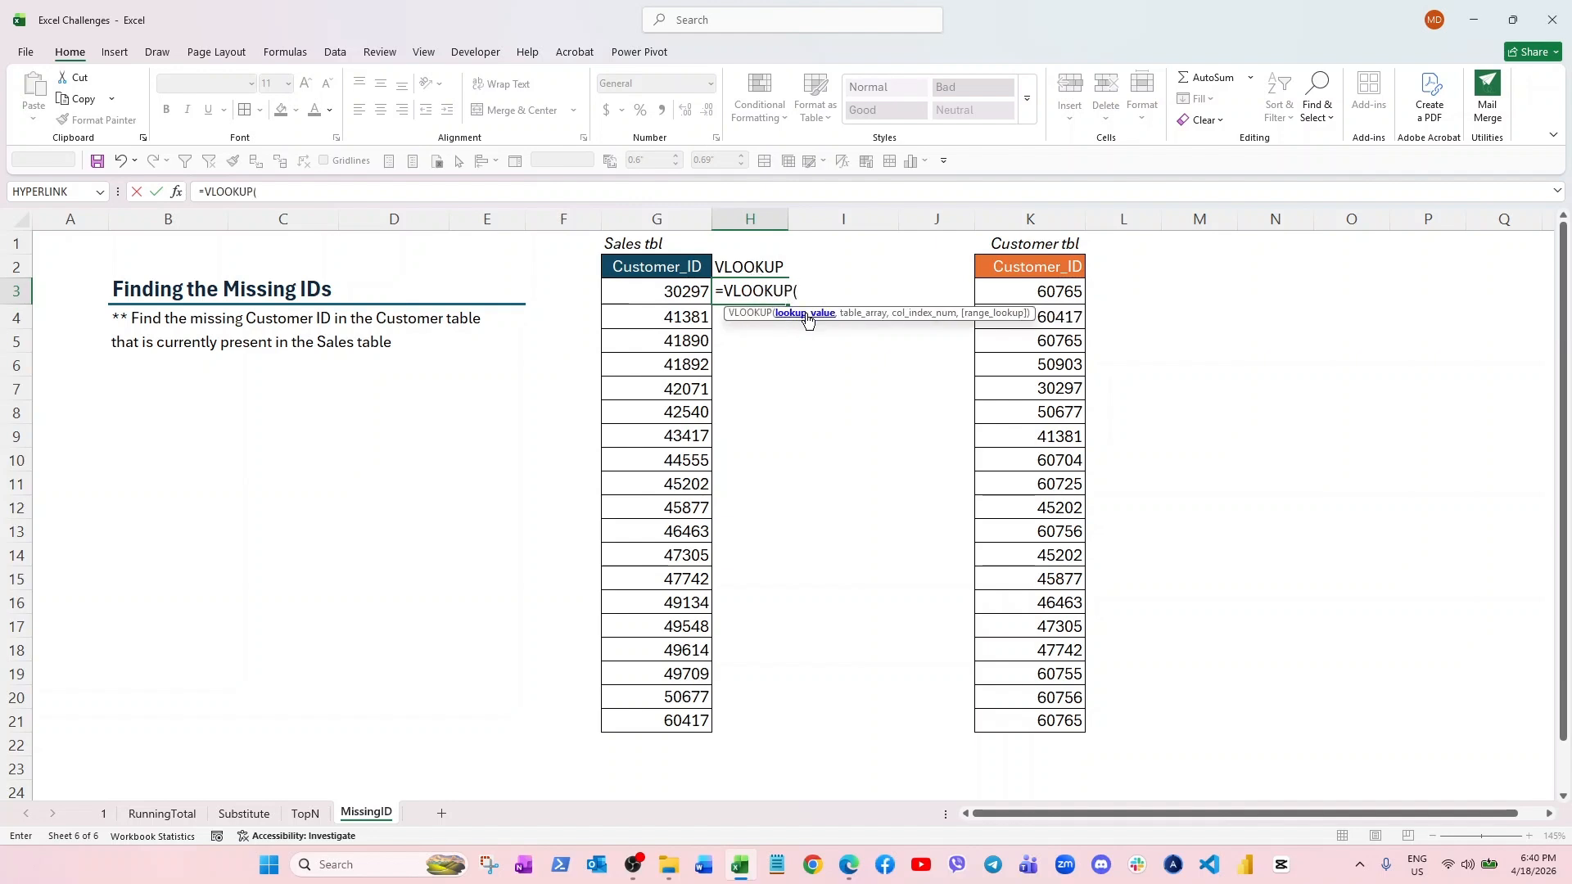
left_click(686, 297)
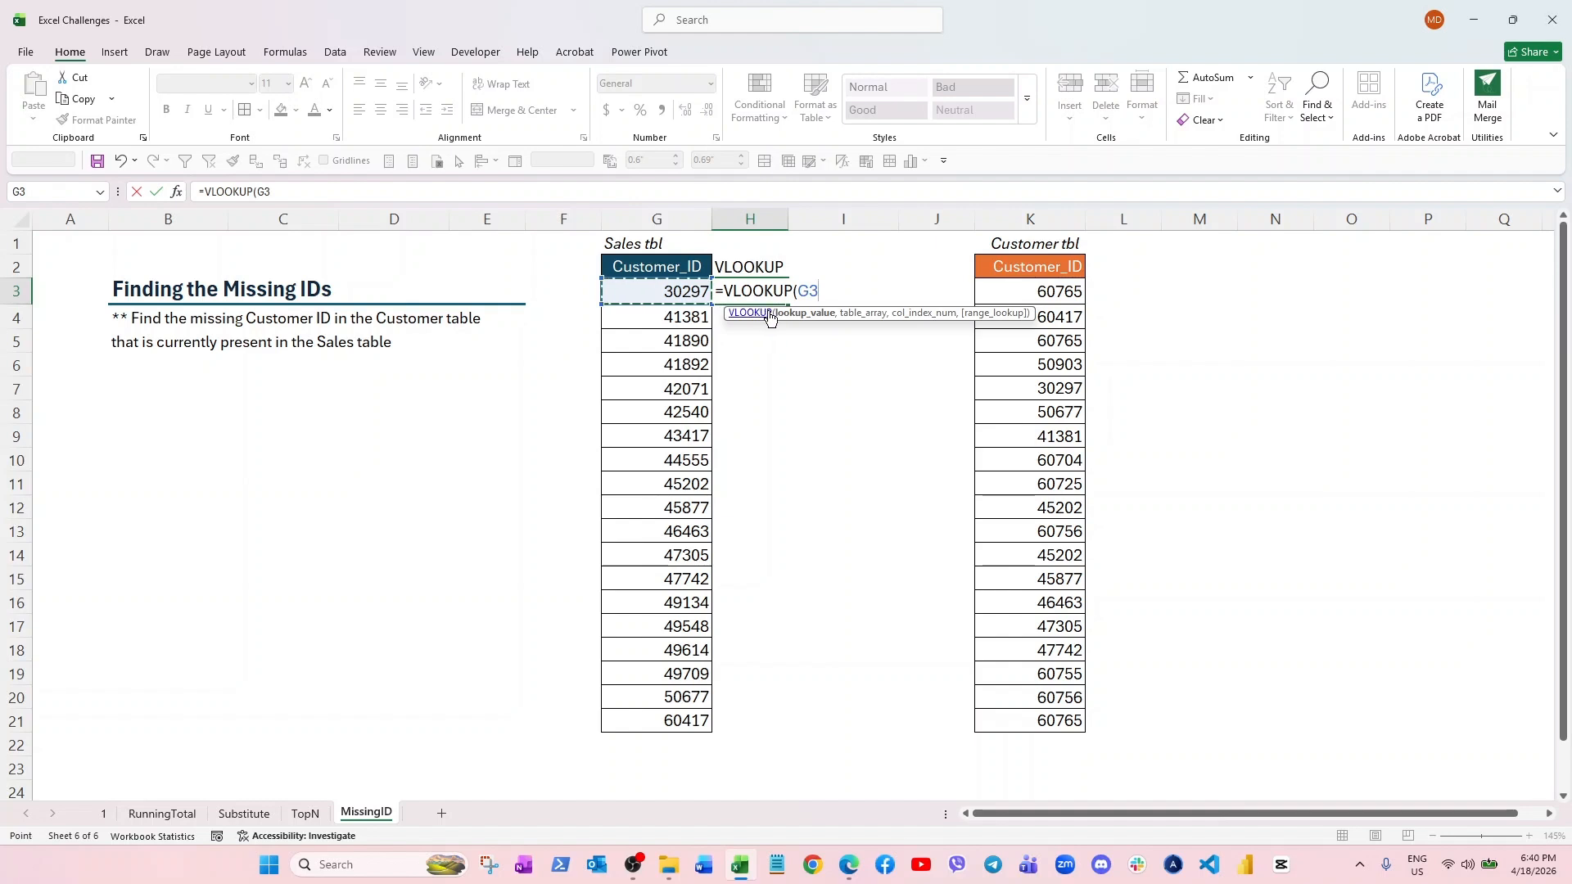
type(",")
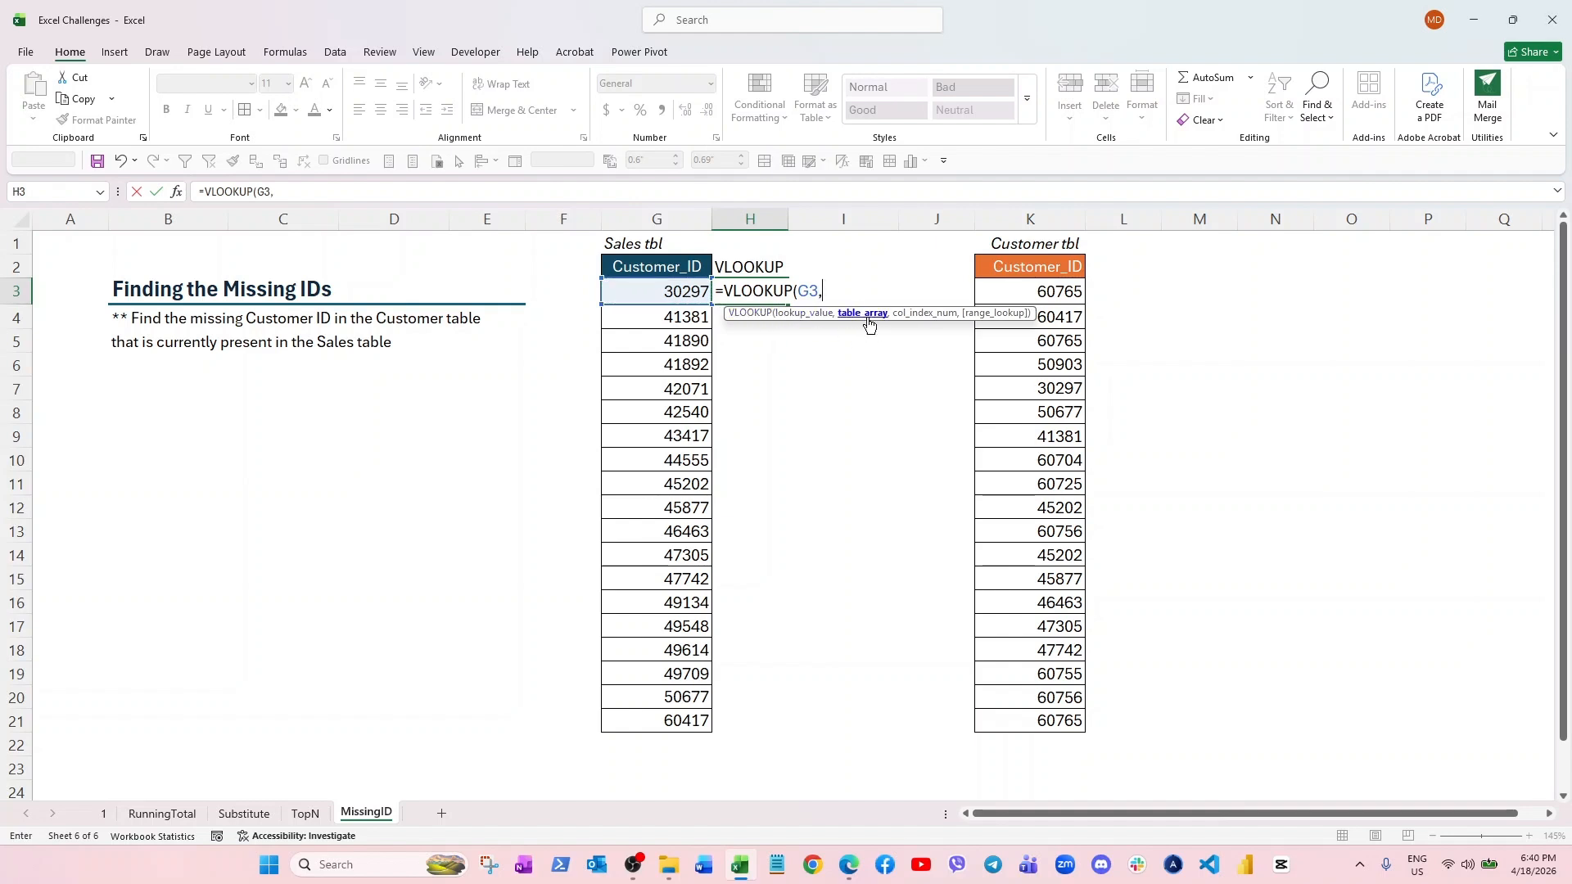
left_click(1042, 219)
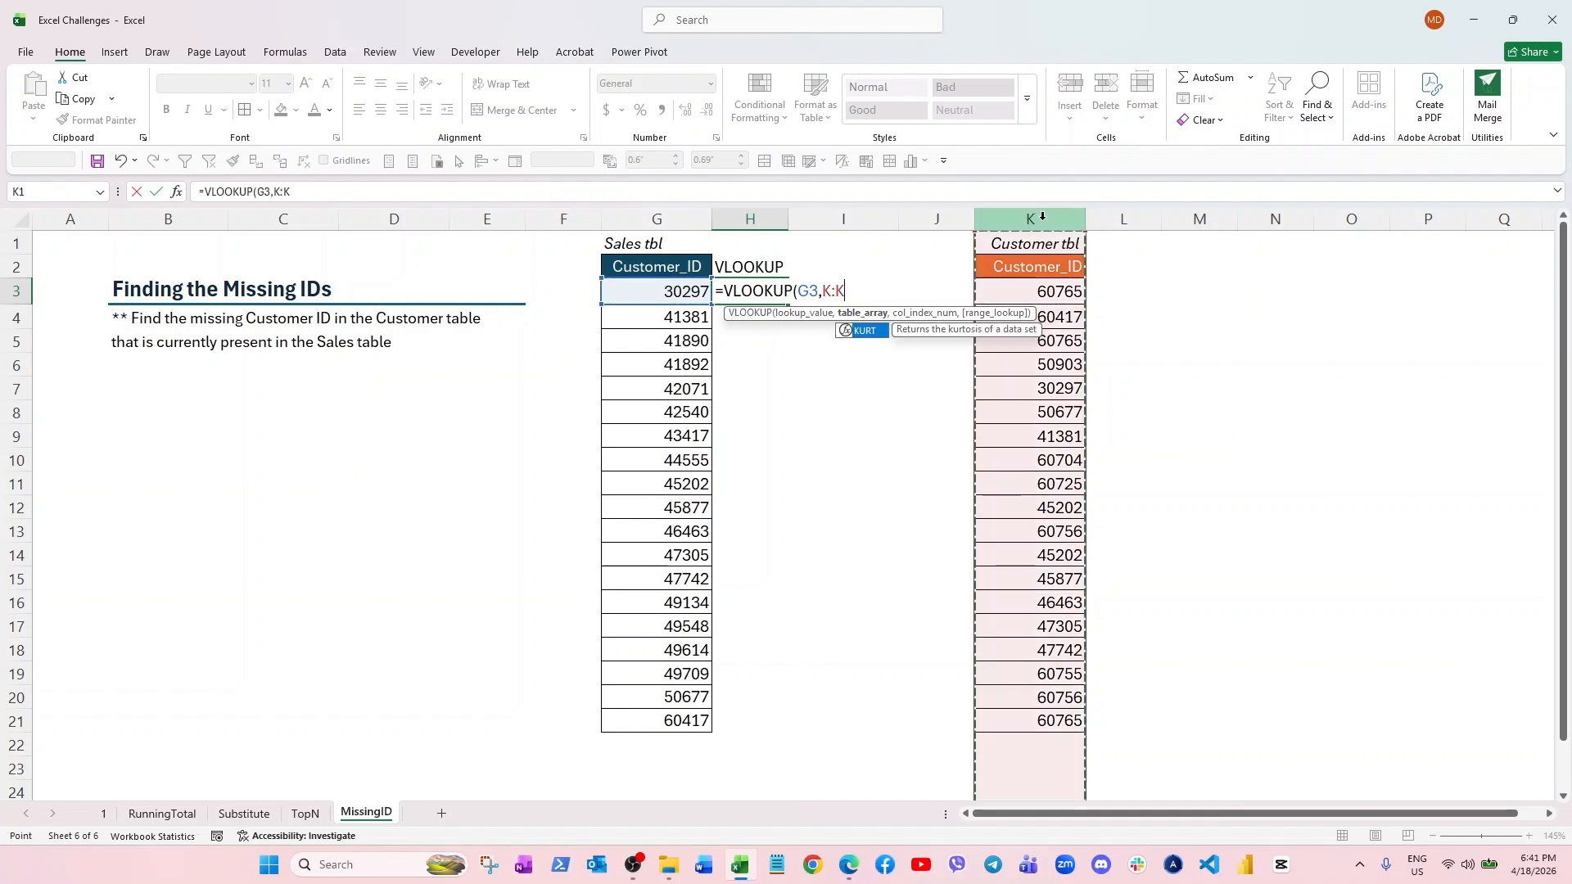
type(",")
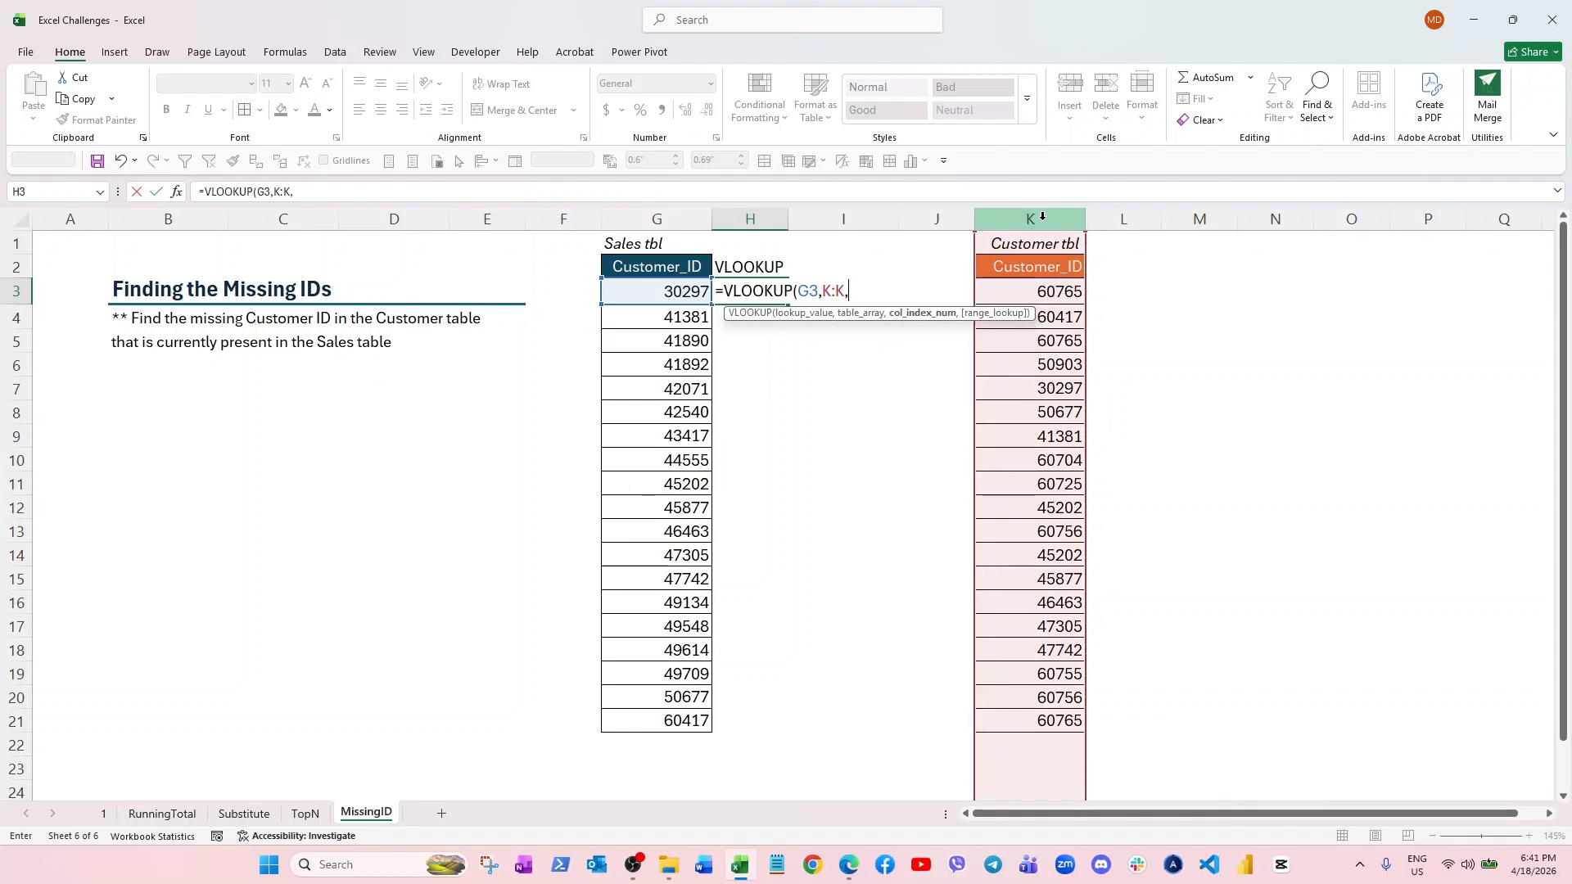
type("1,")
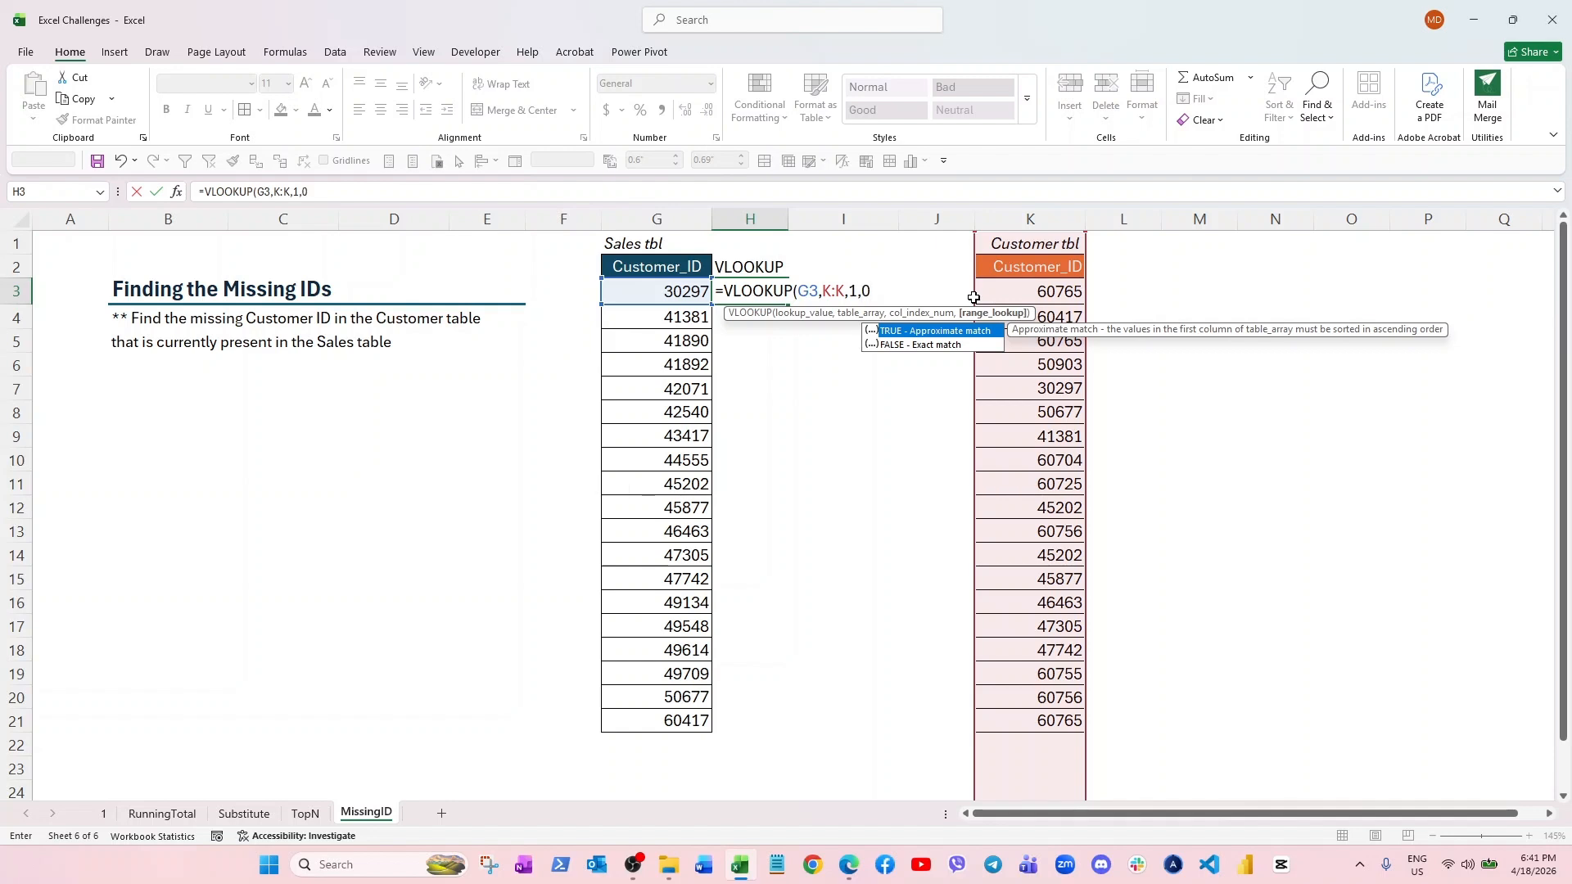
double_click(938, 345)
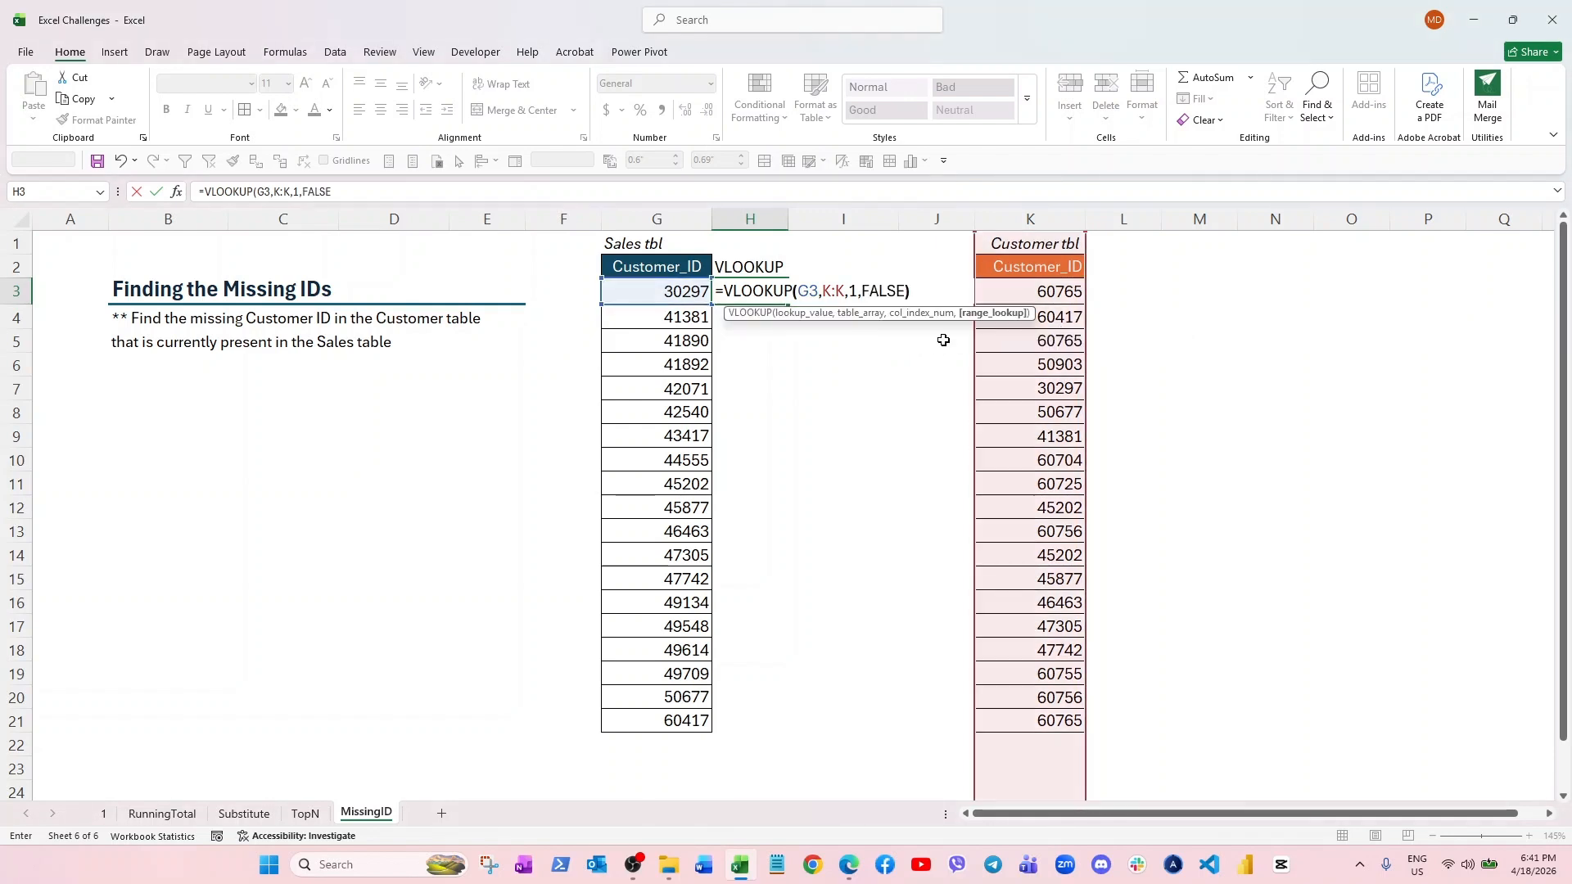
key("Return")
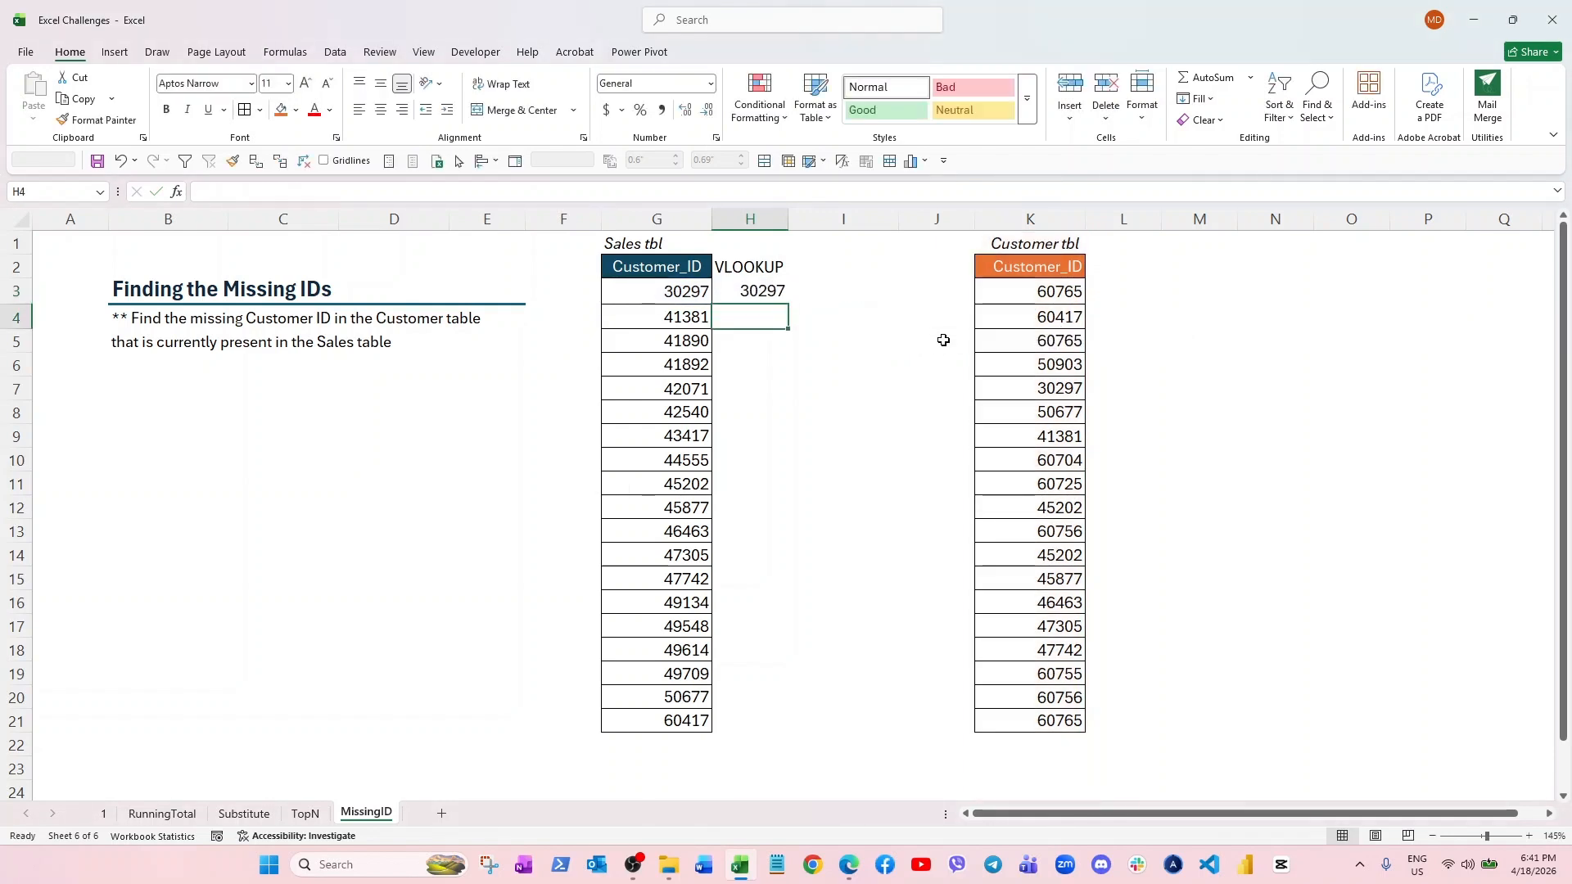
- Fill the VLOOKUP formula from H3 down to H21 and check the rows returning #N/A
left_click(777, 293)
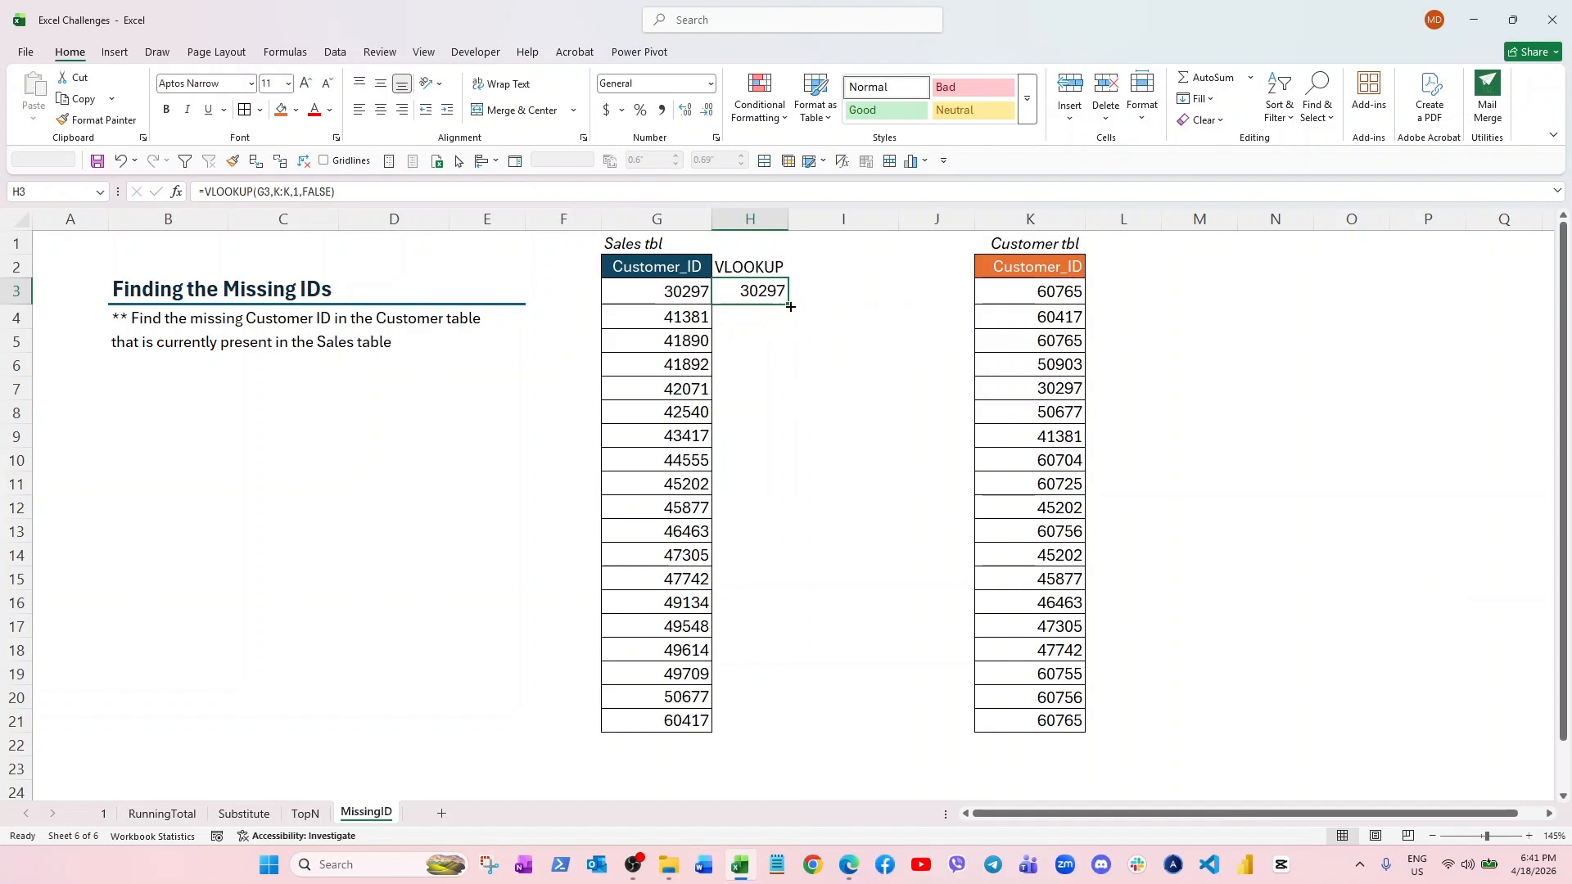
double_click(790, 306)
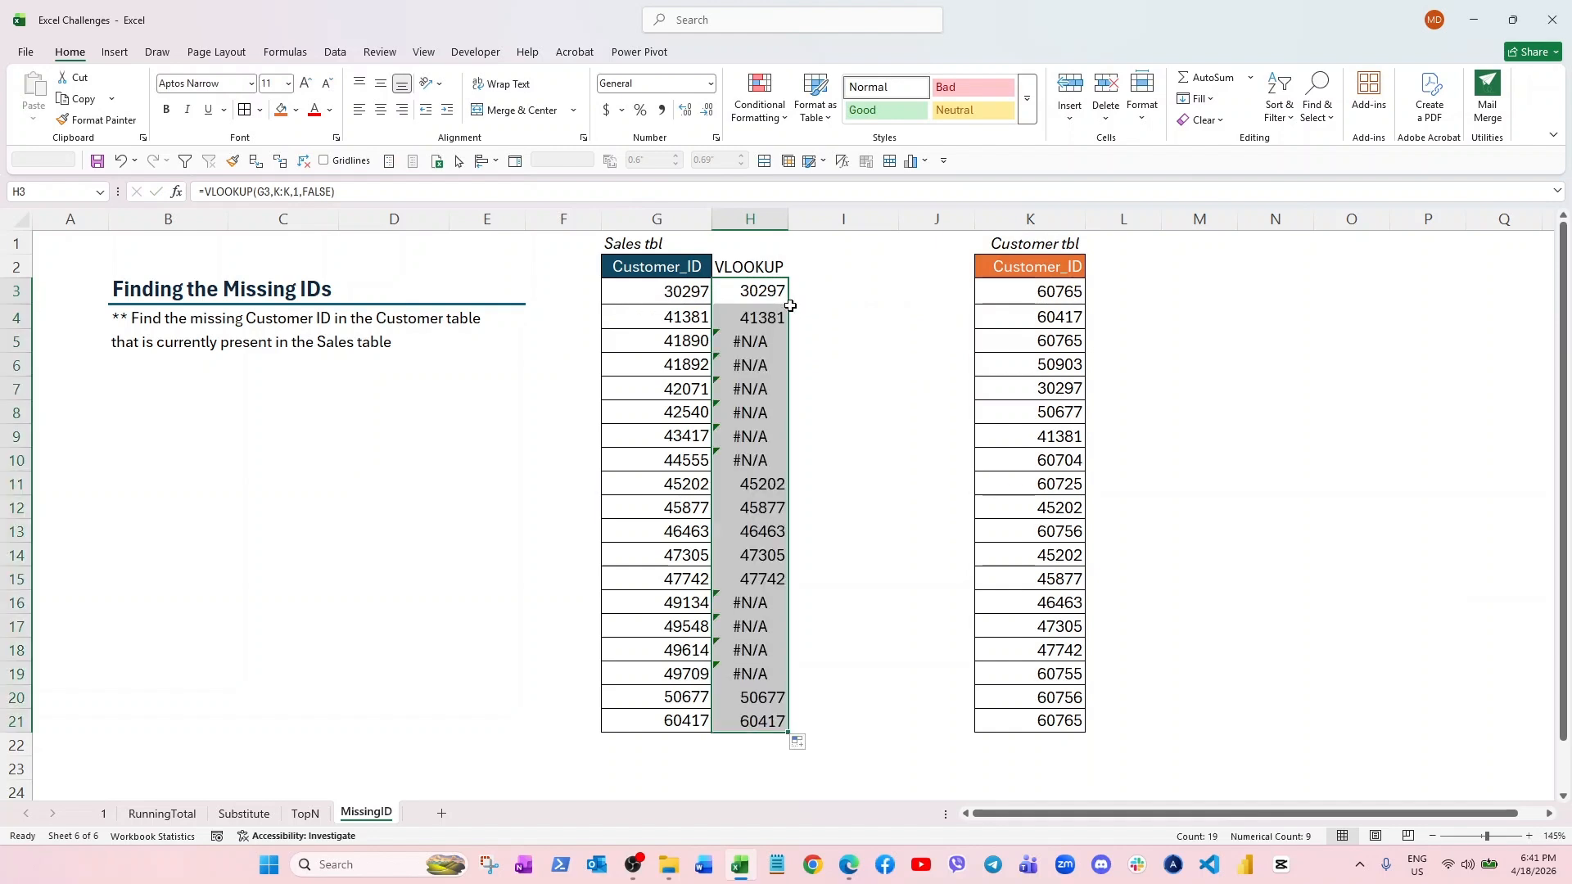
left_click_drag(749, 342, 758, 453)
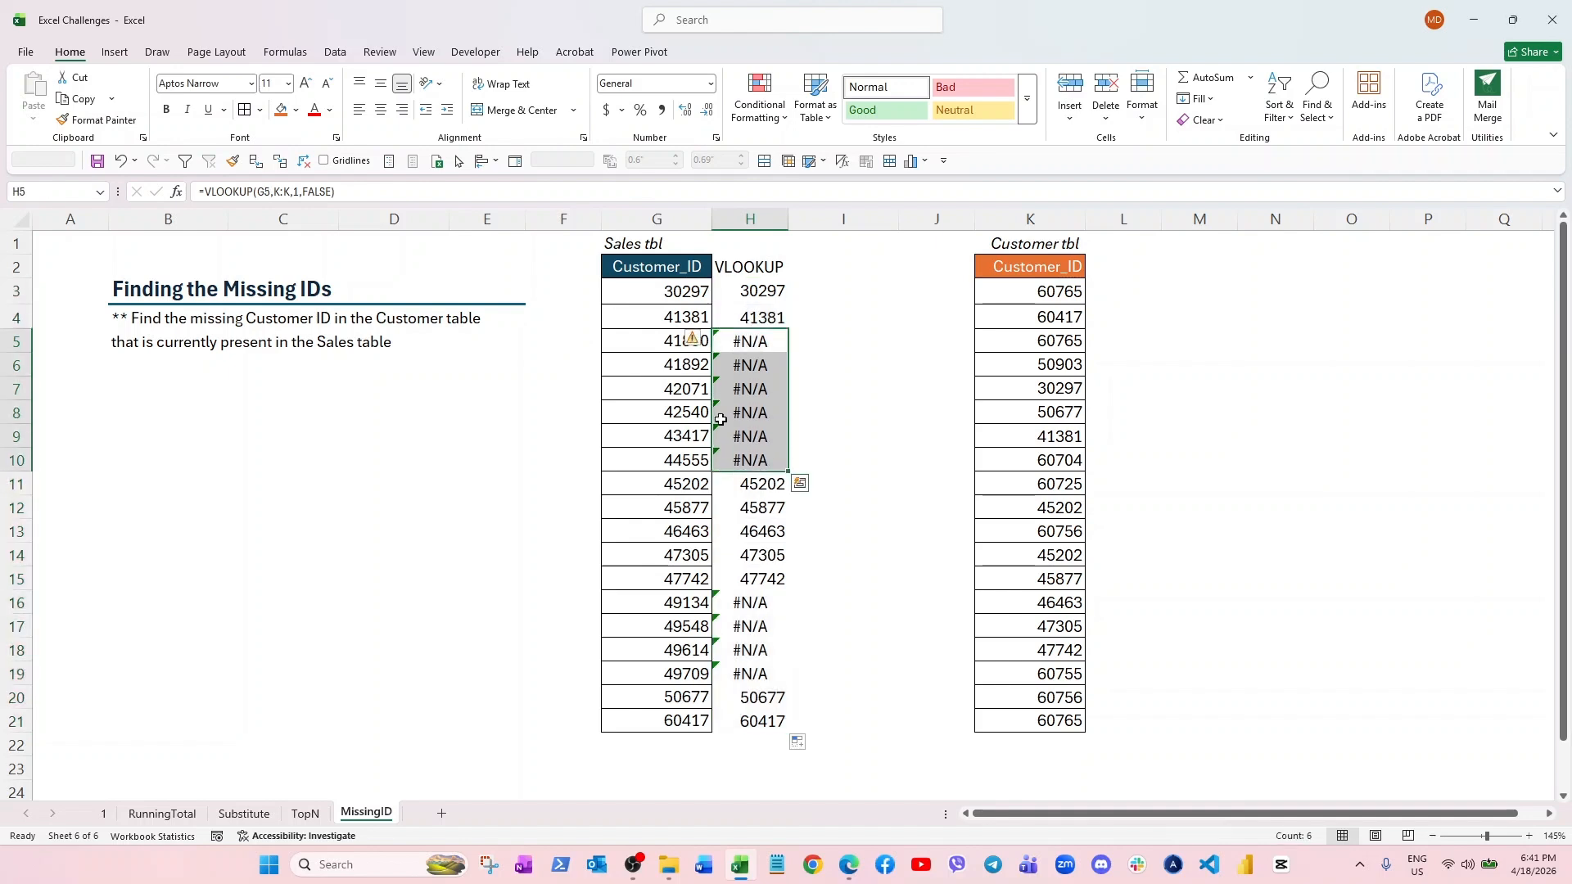
left_click(659, 339)
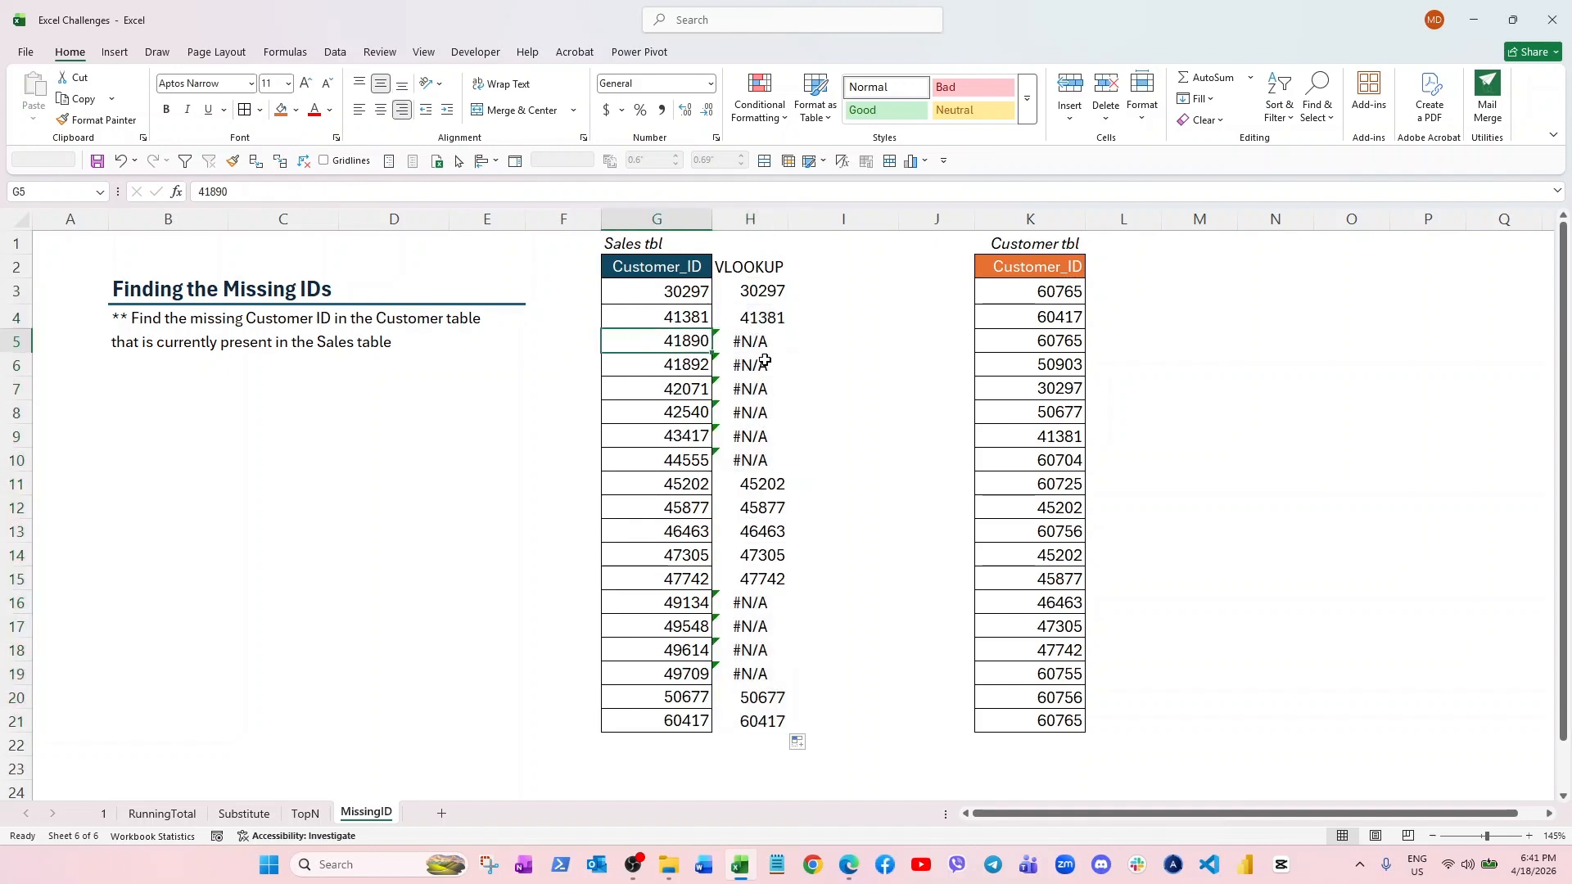
- Sort the Customer table's IDs in K3:K21 from smallest to largest
left_click(1041, 293)
left_click_drag(1028, 294, 1022, 721)
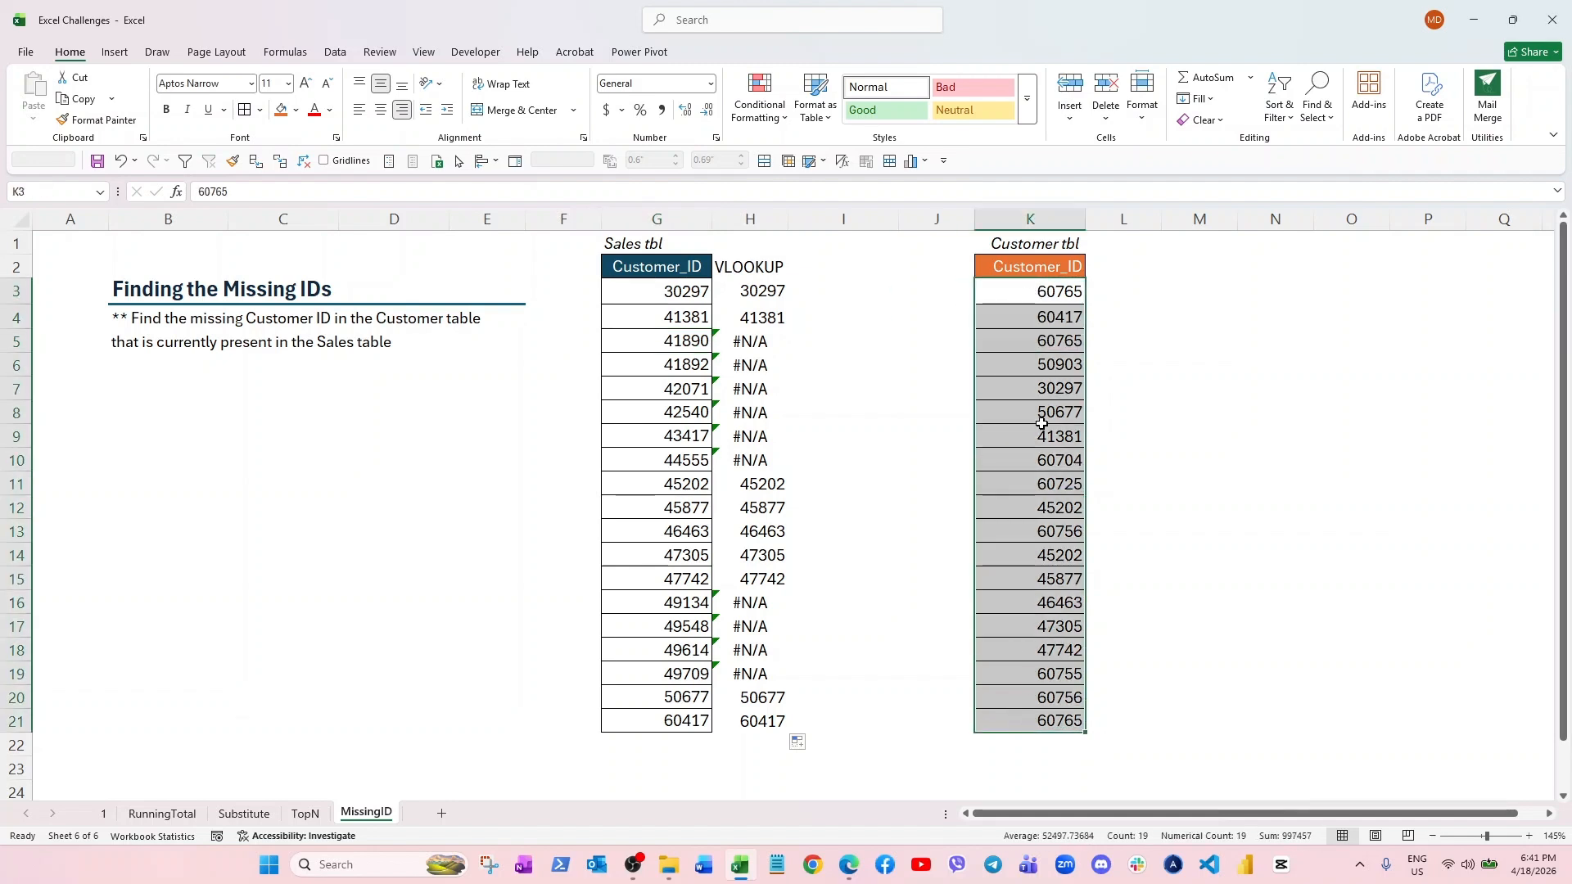
right_click(1031, 295)
mouse_move(1146, 573)
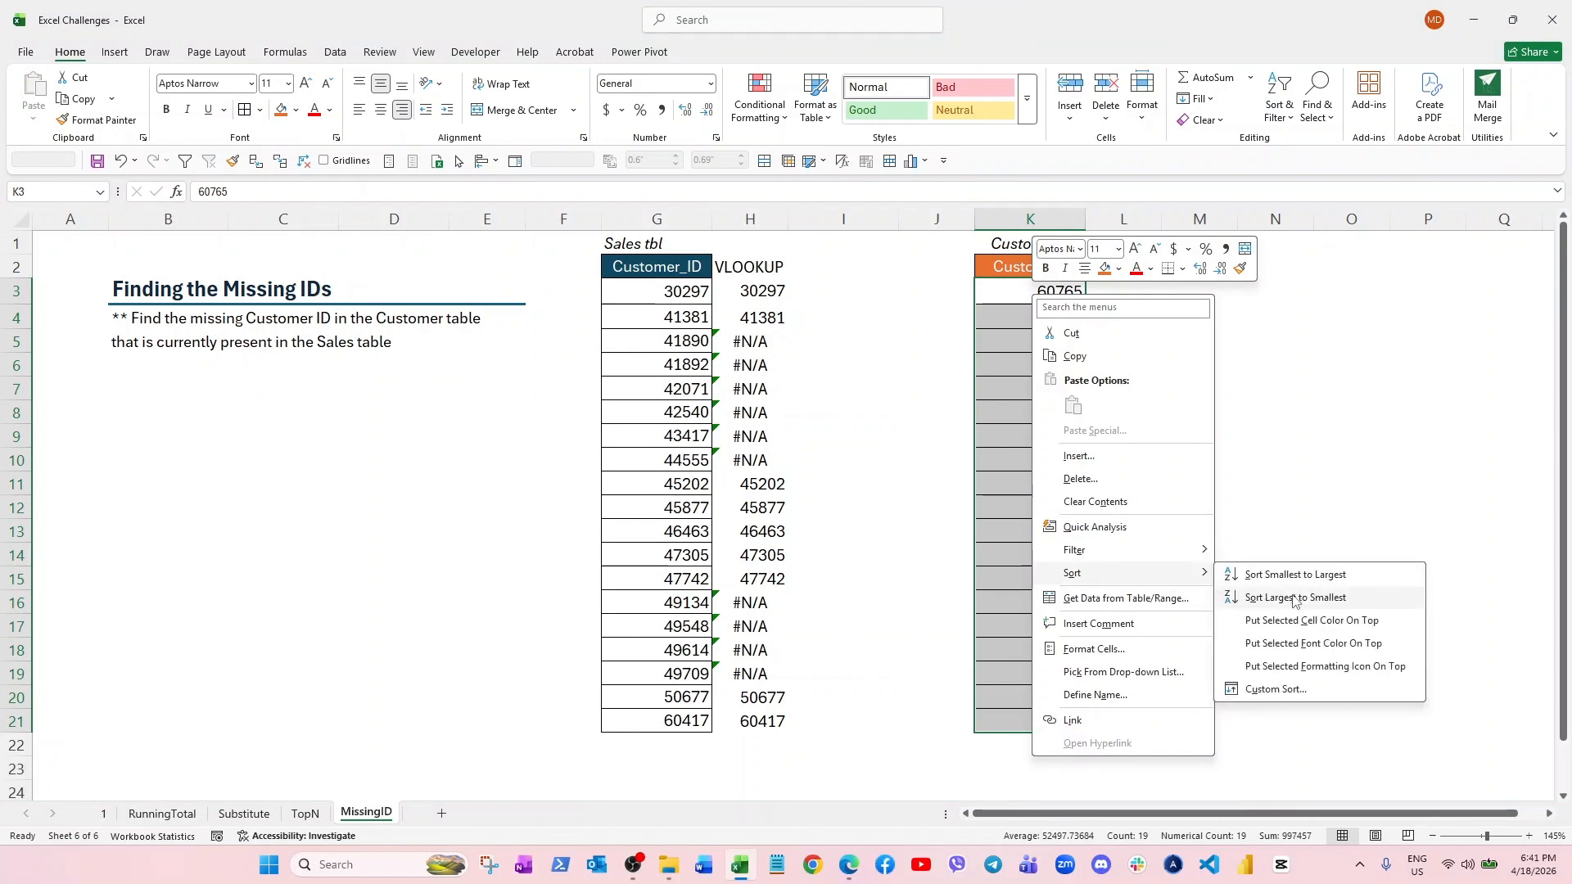
left_click(1274, 577)
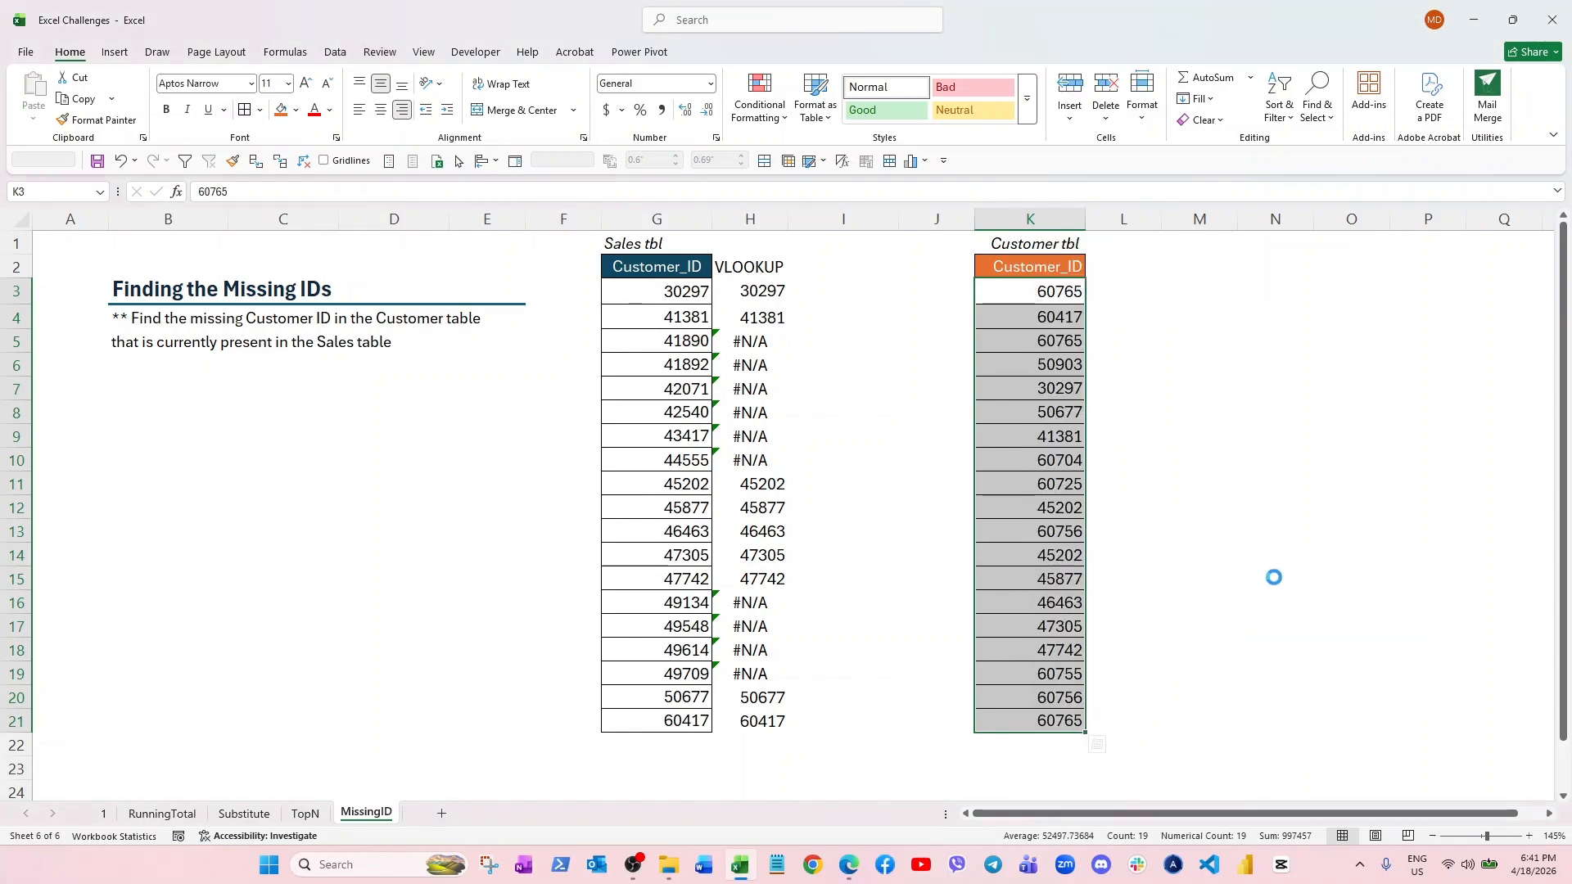
right_click(1049, 299)
mouse_move(1218, 569)
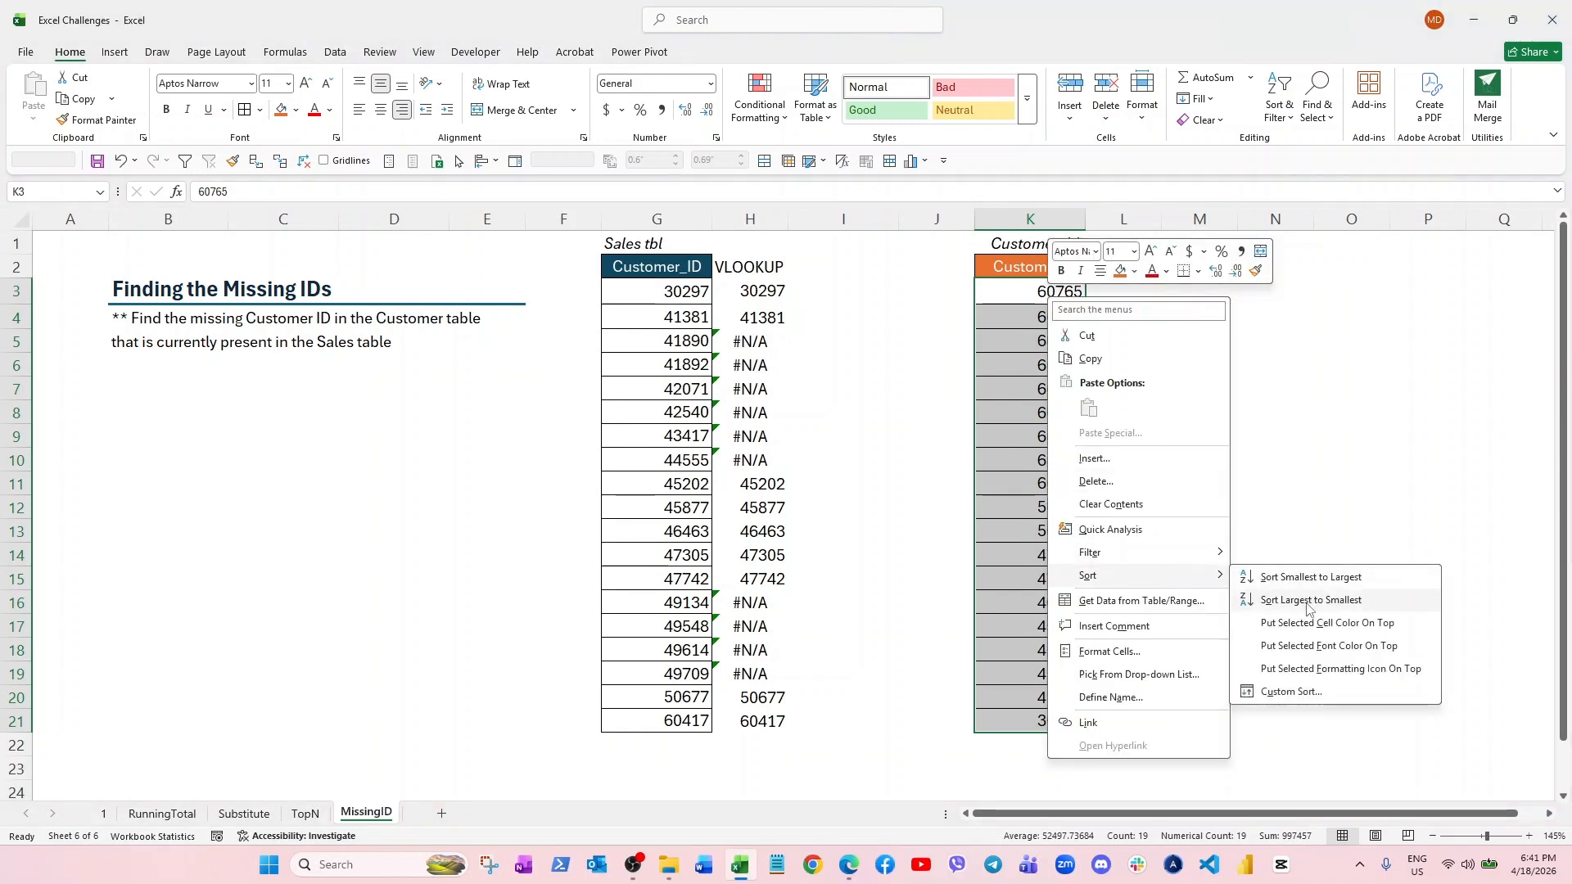
left_click(1307, 576)
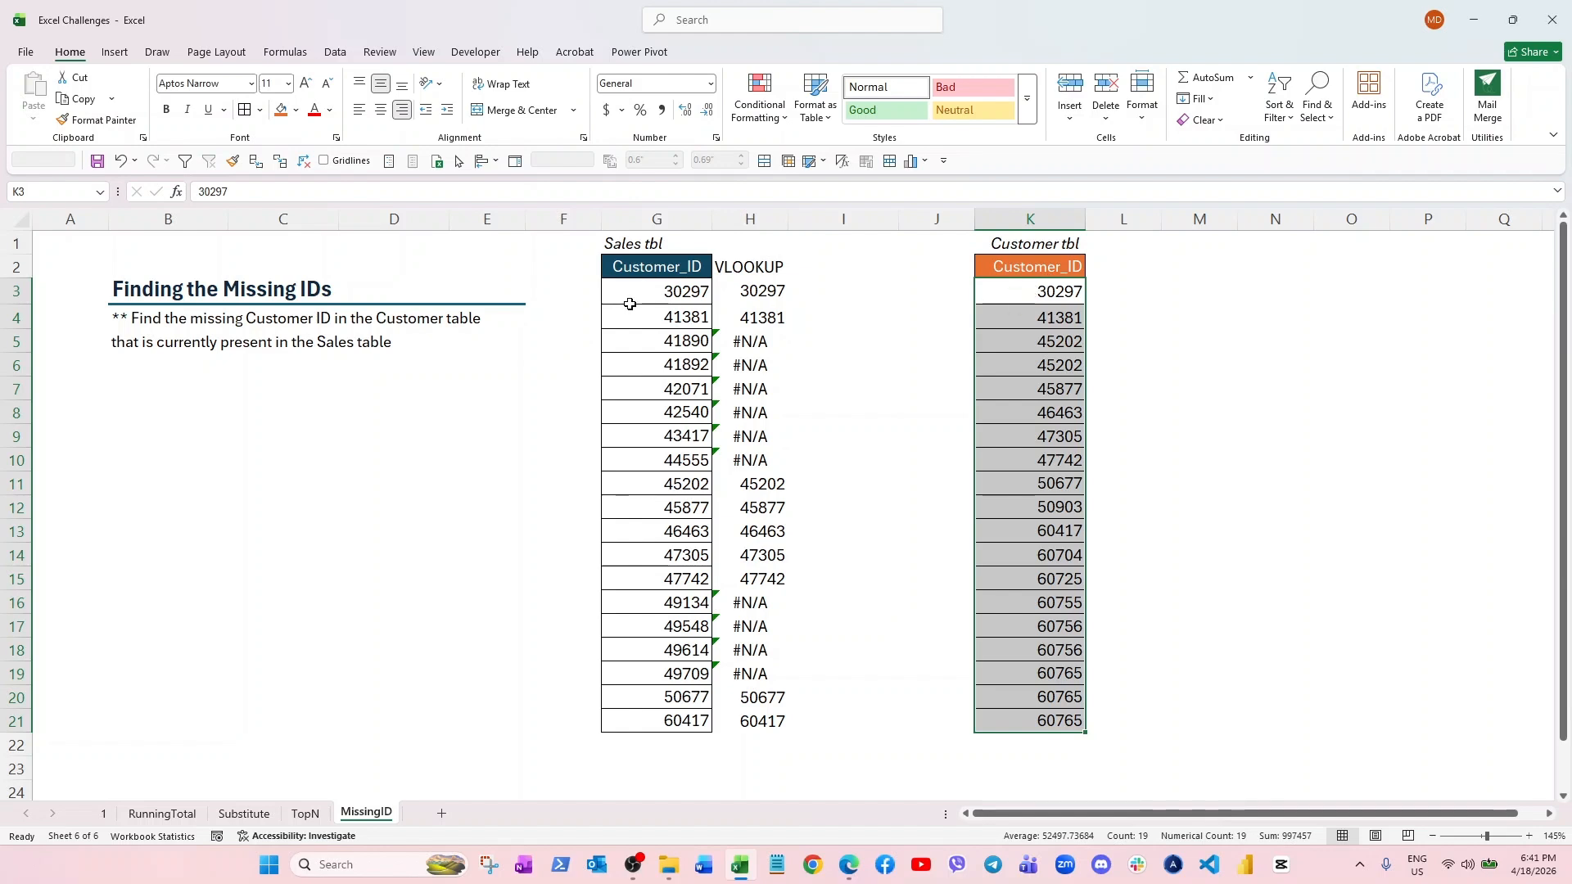
- Compare the Sales IDs in G4:G6 with the sorted Customer table IDs
left_click_drag(673, 319, 676, 361)
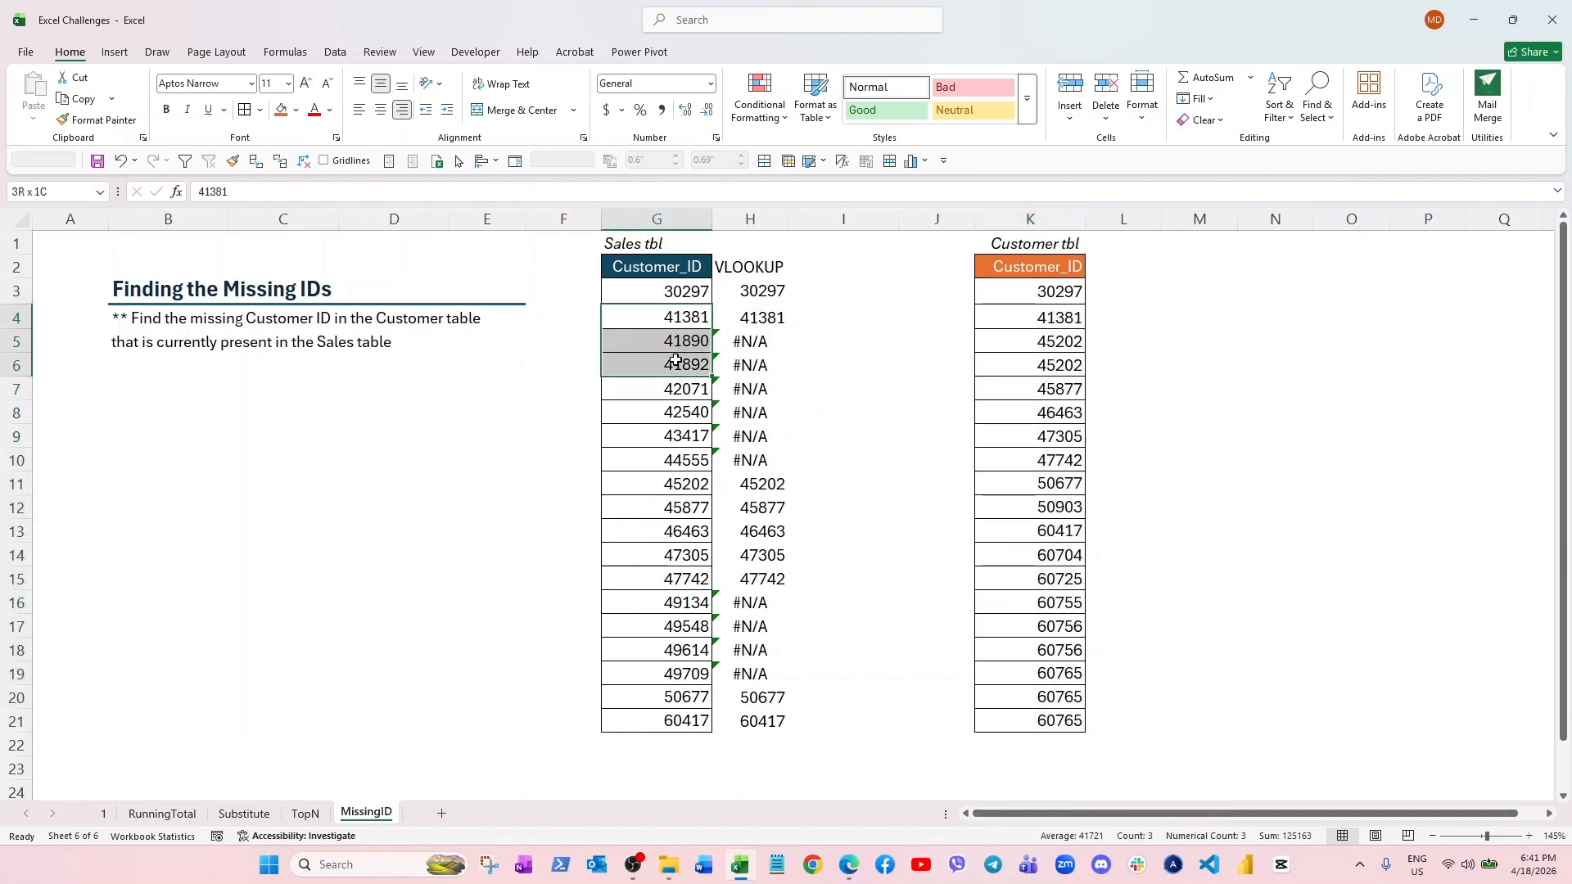
left_click(1030, 315)
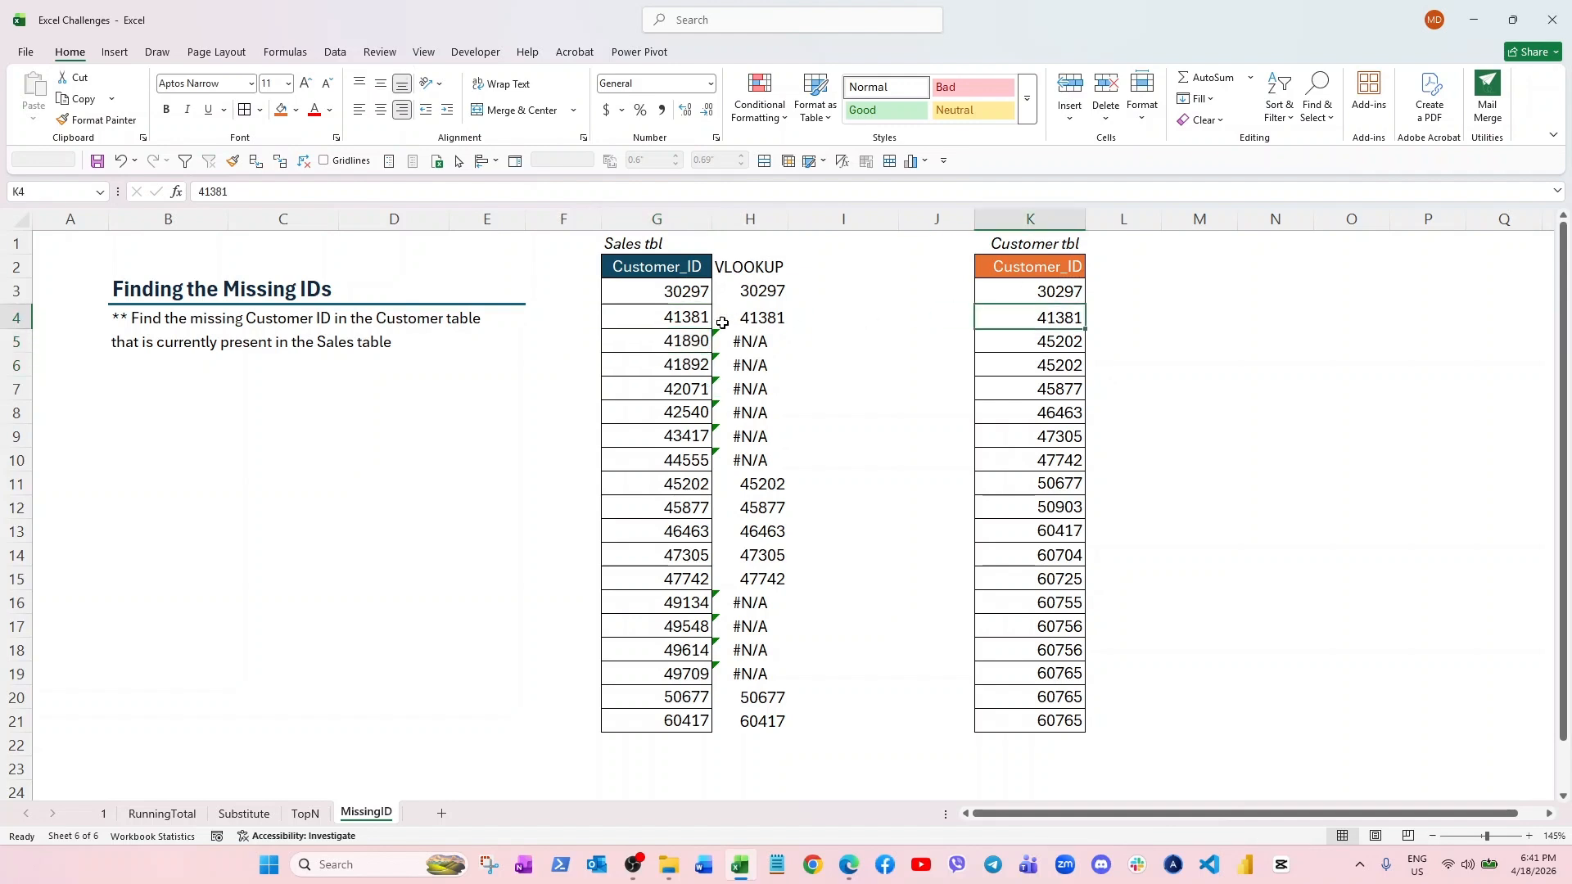
left_click(683, 340)
left_click(1037, 338)
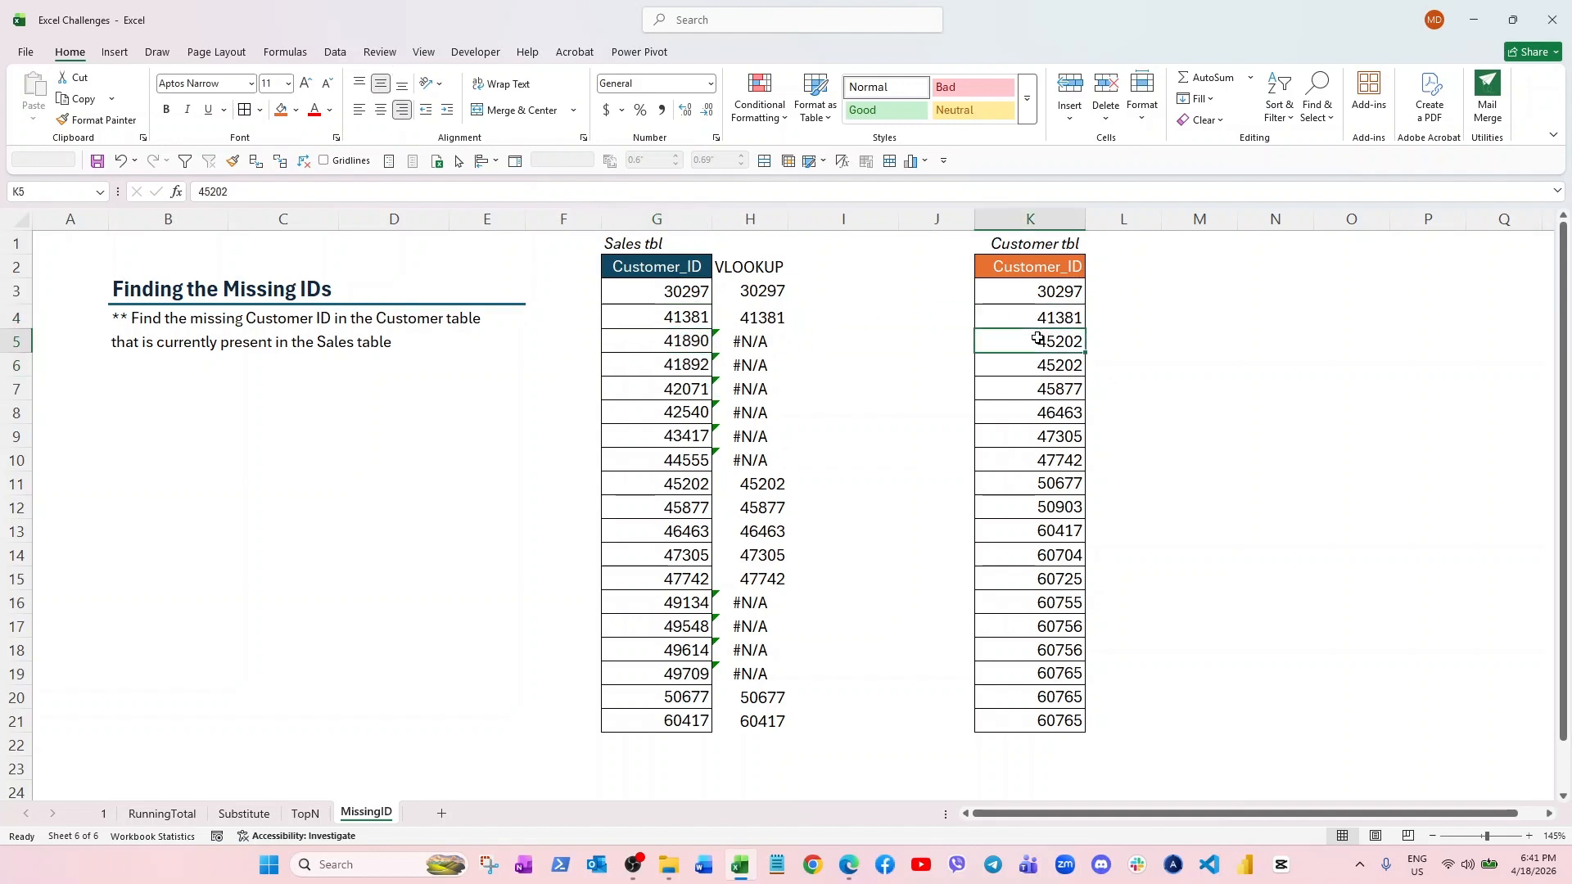
left_click(695, 363)
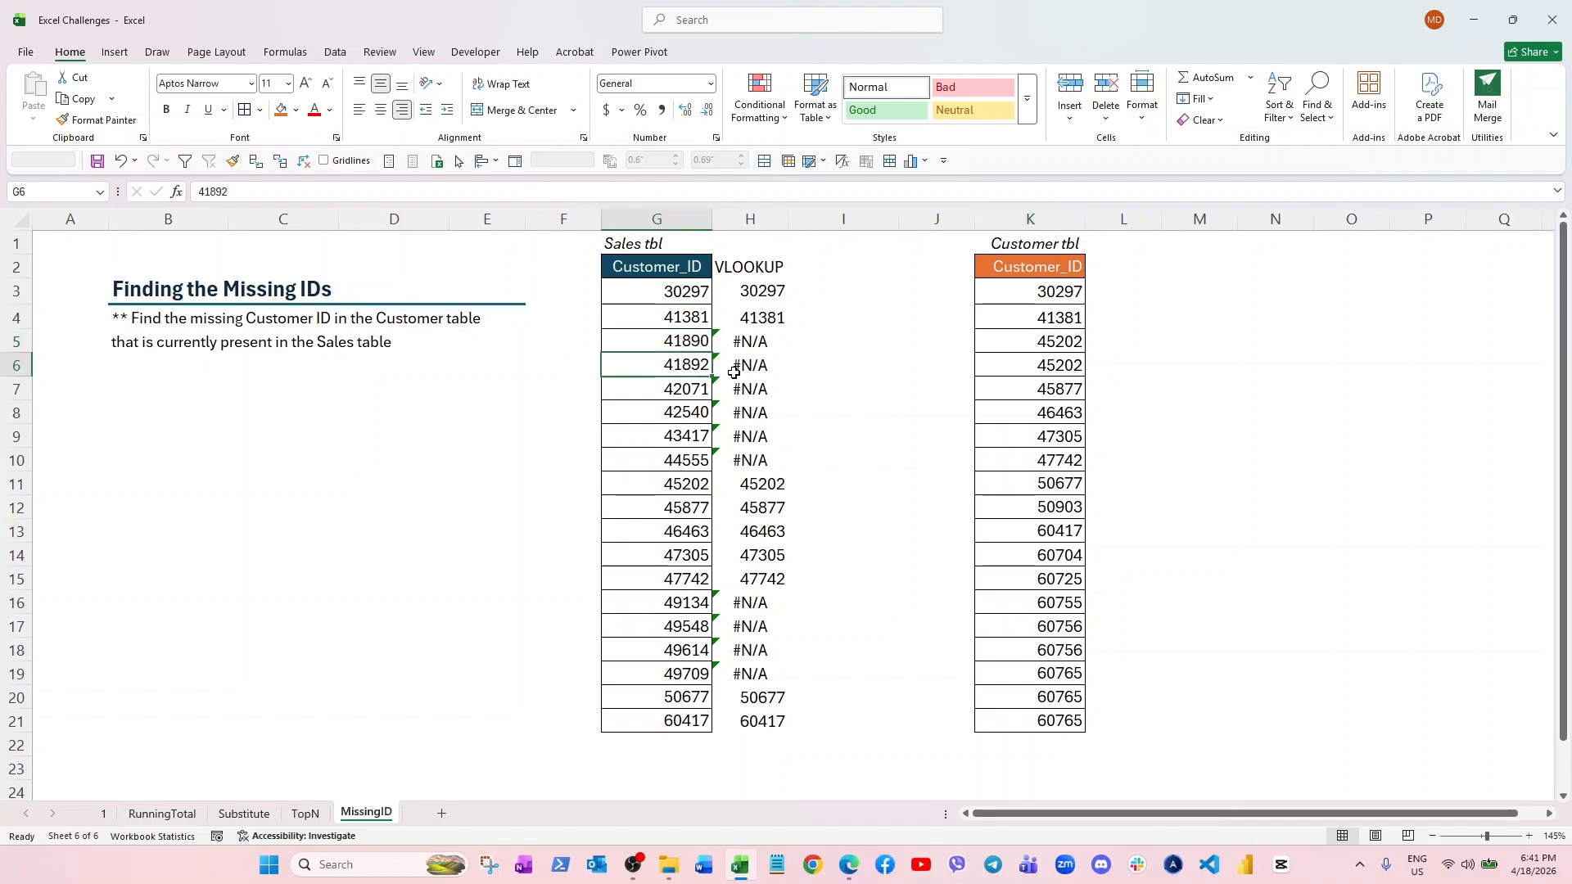
- Add filters to the headers in G2:H2 and filter the VLOOKUP column to show only #N/A
left_click(730, 269)
left_click_drag(705, 267, 724, 275)
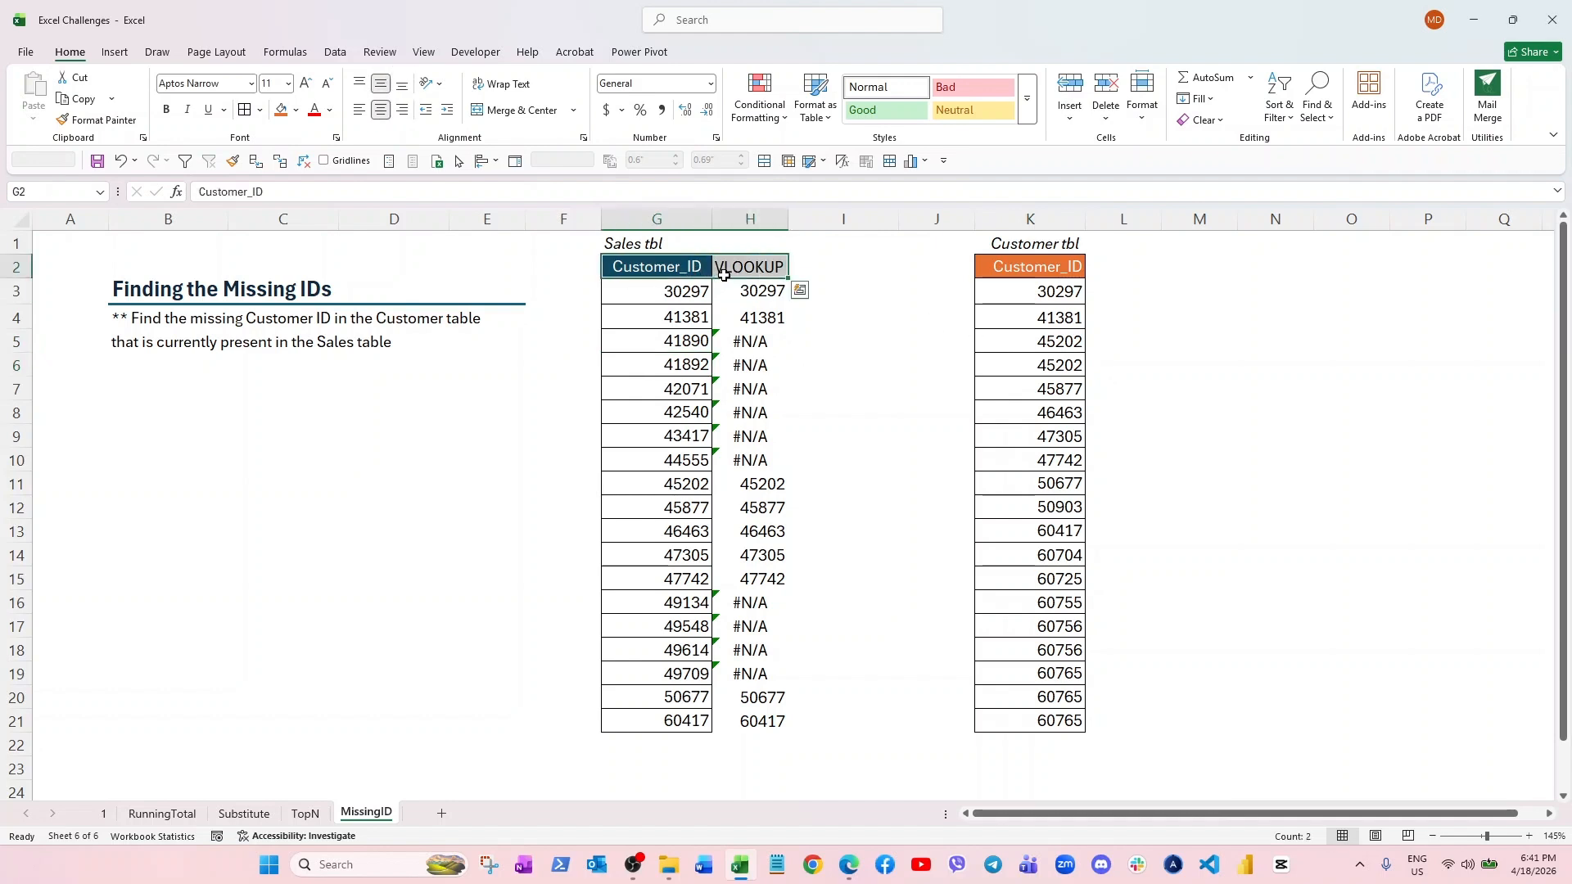
key("ctrl+shift+l")
left_click(780, 269)
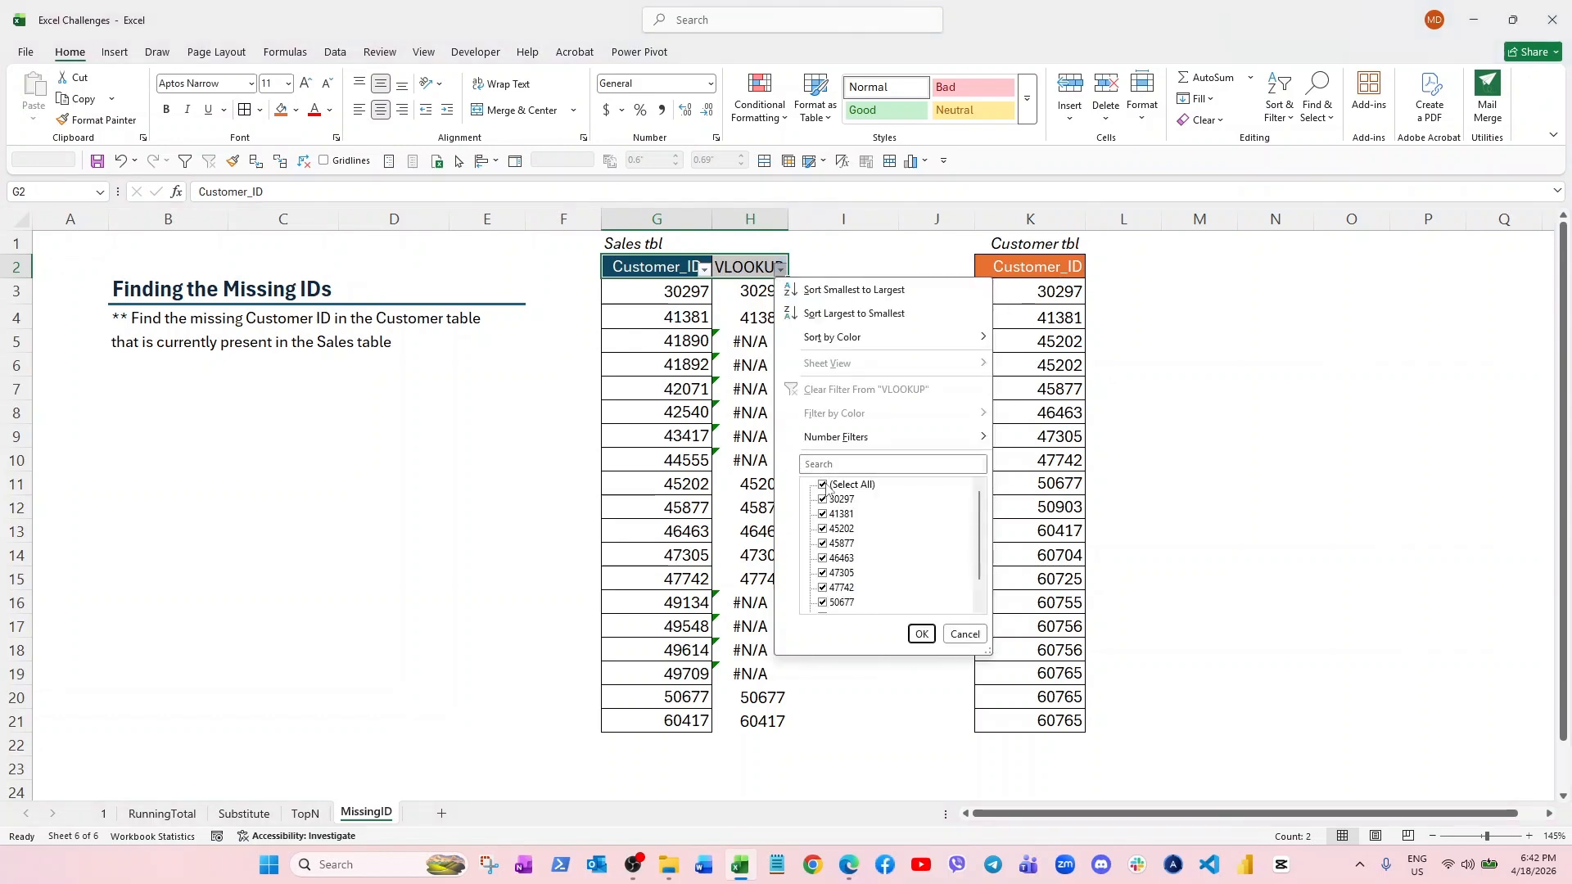
left_click(861, 464)
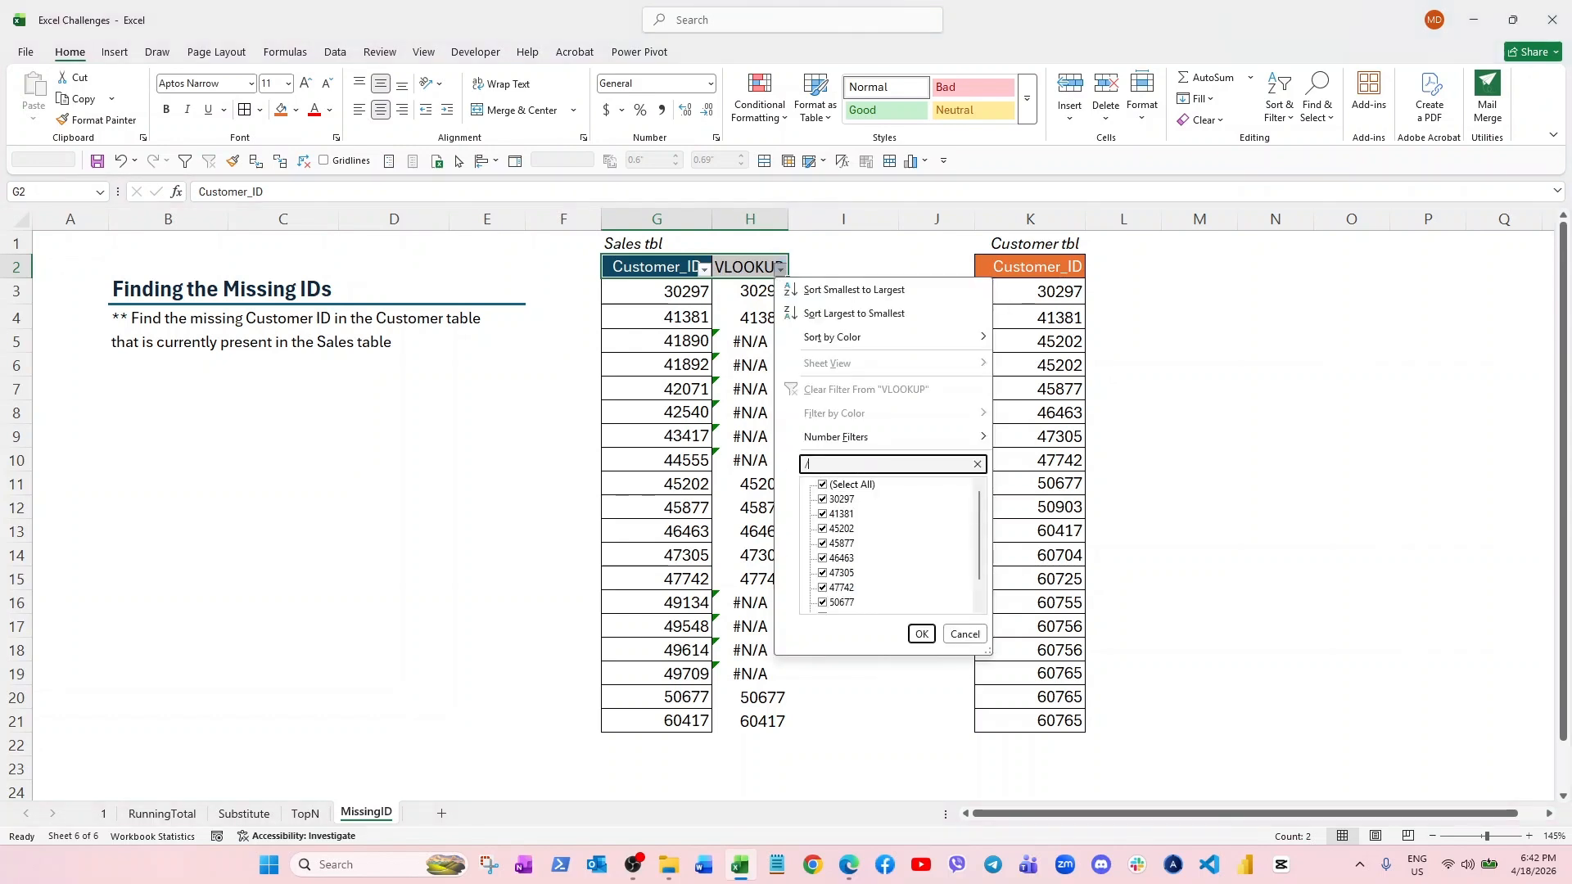
type("#N/A")
left_click(923, 635)
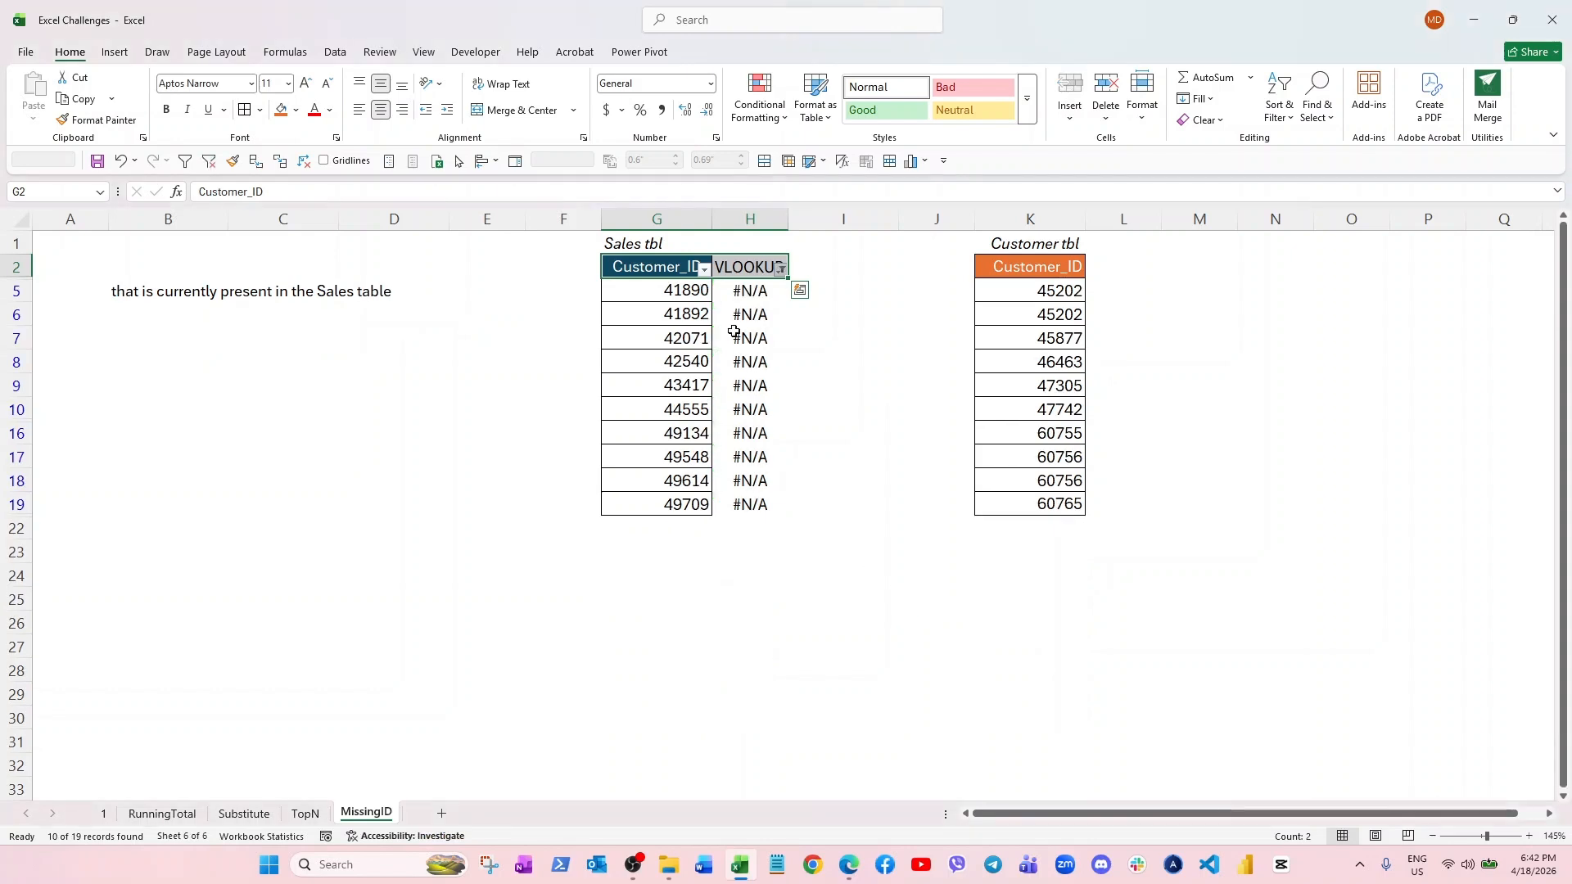
- Copy the filtered Sales IDs, paste them as values starting at M5, and clear the filter on the VLOOKUP column
left_click_drag(684, 290, 696, 504)
key("ctrl+c")
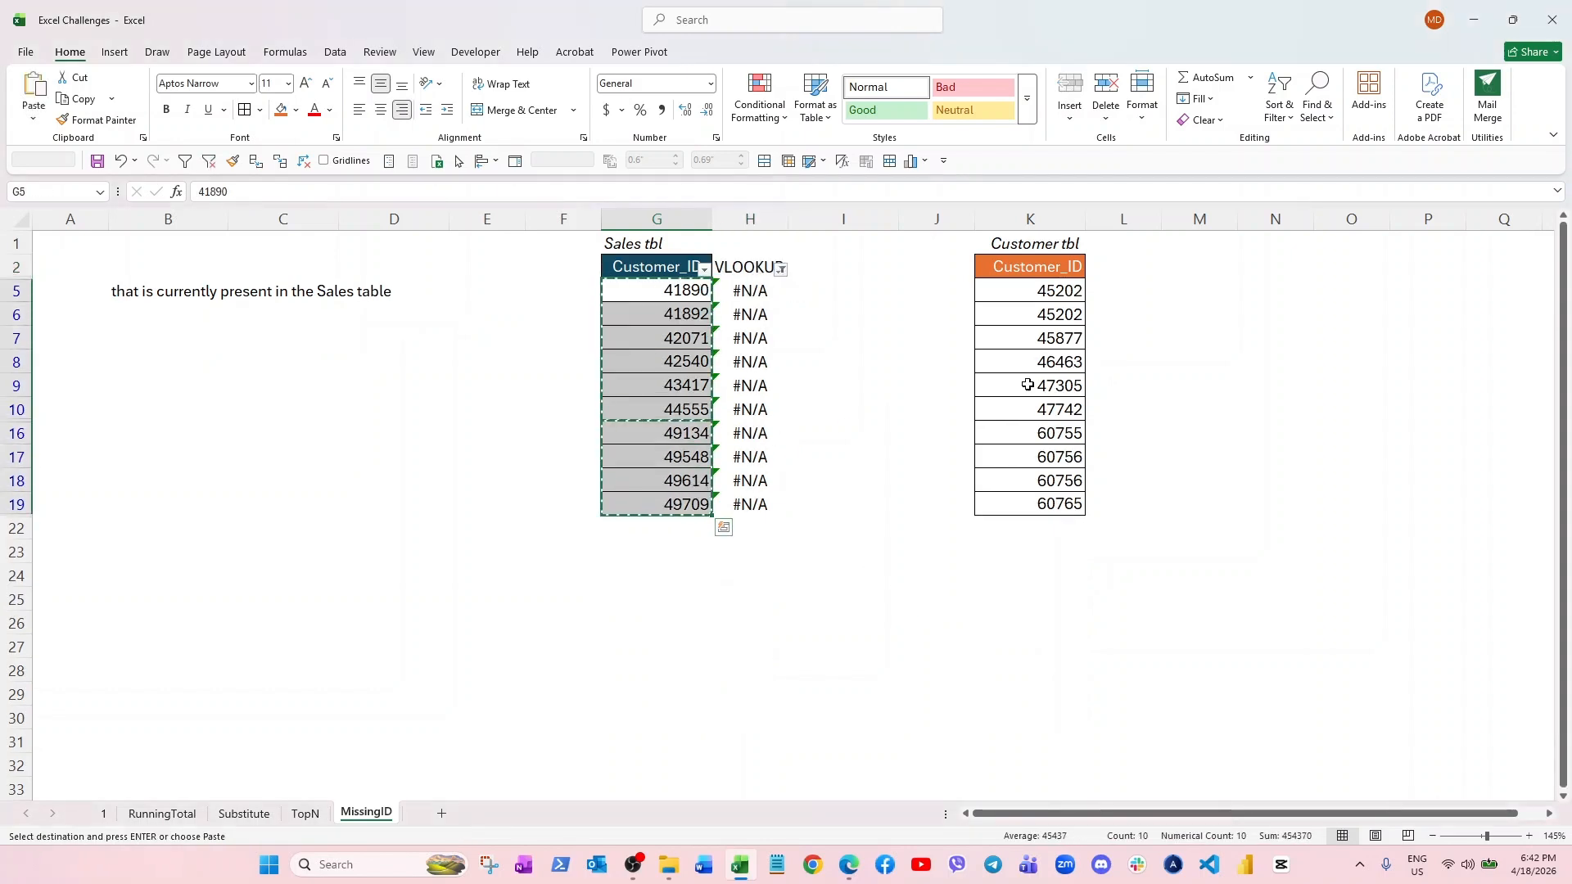
left_click(1198, 289)
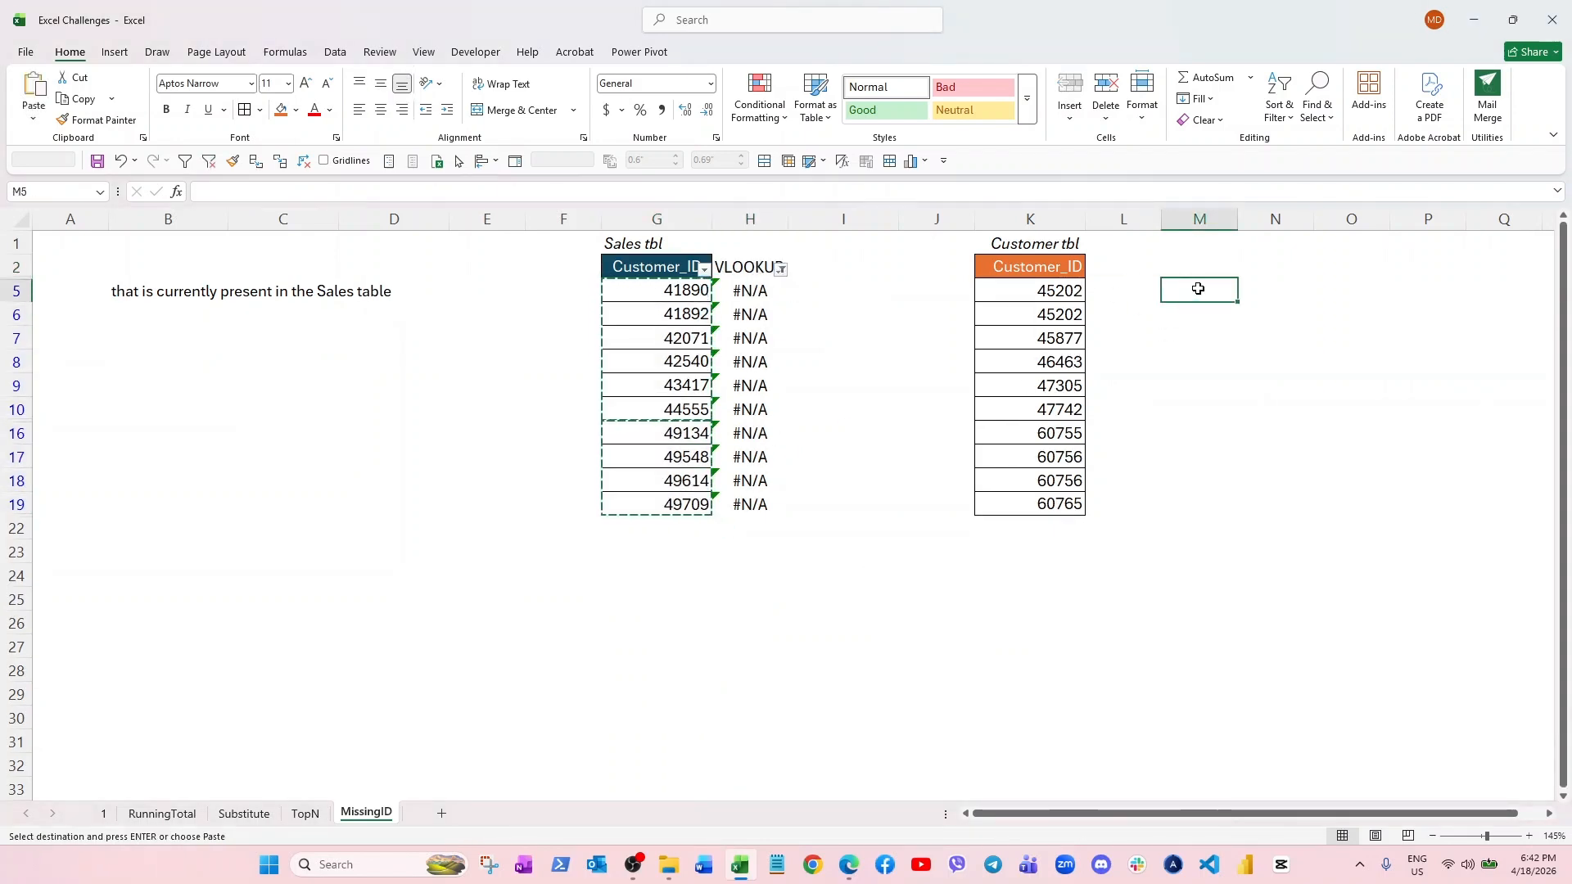
right_click(1198, 288)
left_click(1246, 368)
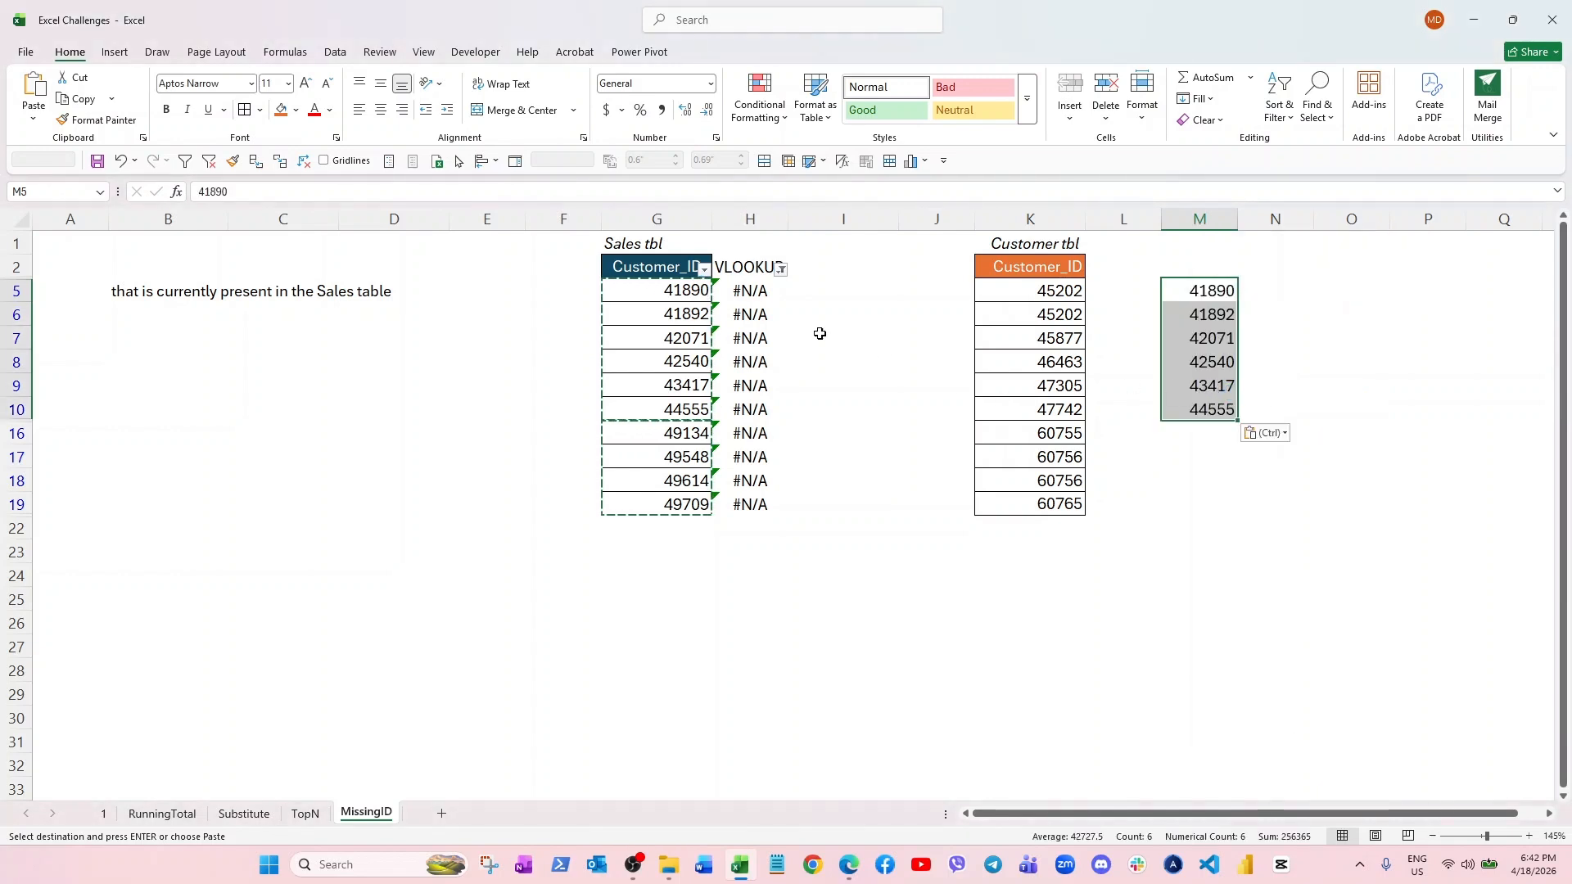
left_click(781, 269)
left_click(834, 389)
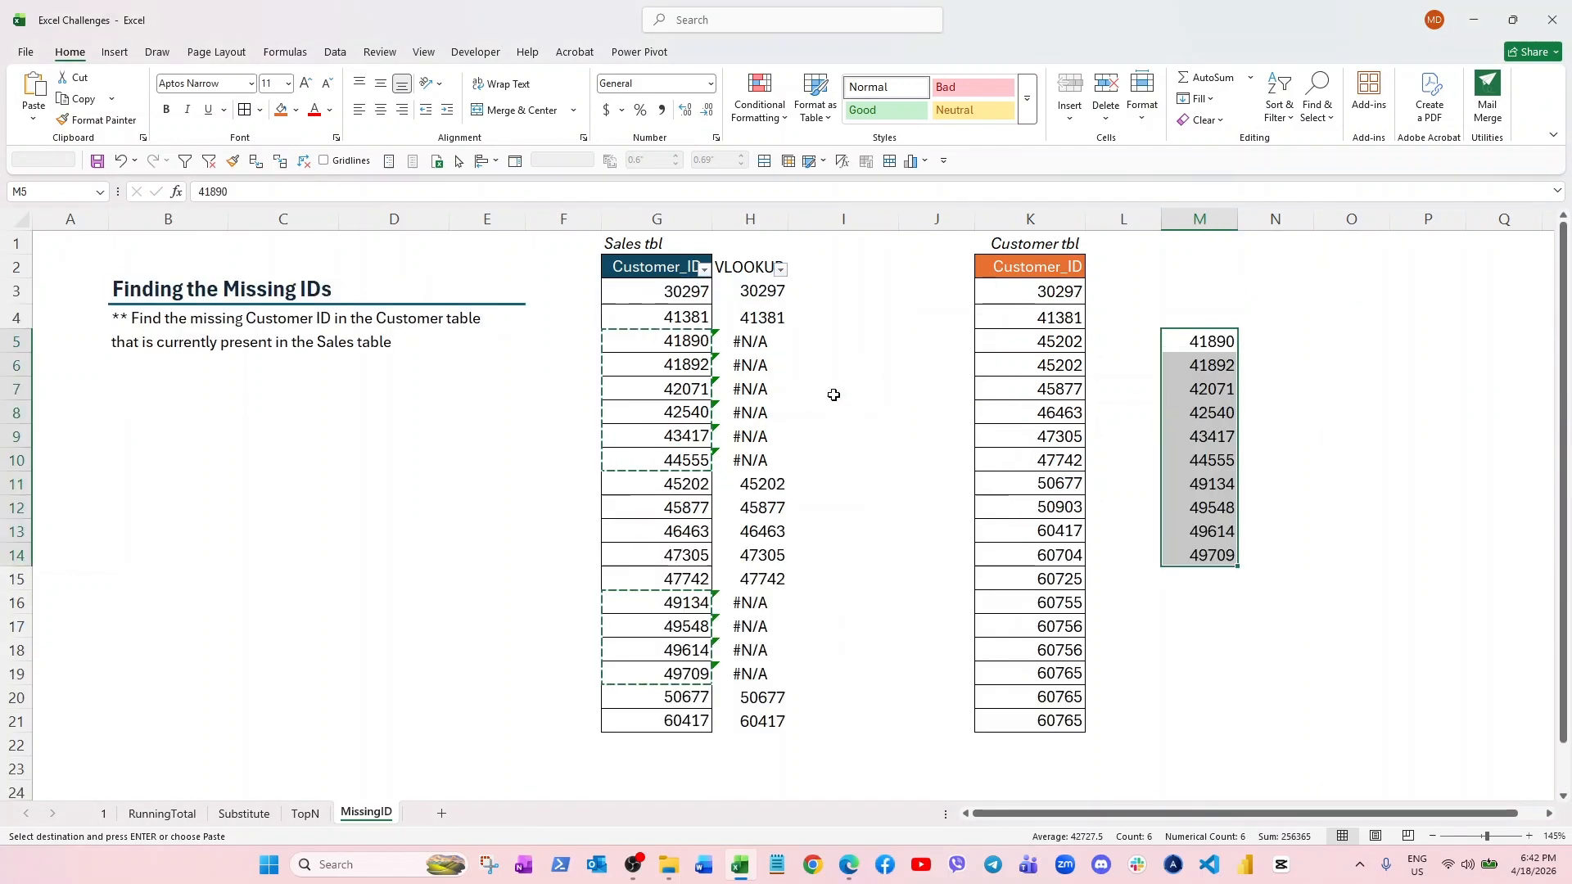
- Move the pasted IDs in column M up so they start at M3, and enter the header XLOOKUP in I2
left_click_drag(1179, 330, 1193, 282)
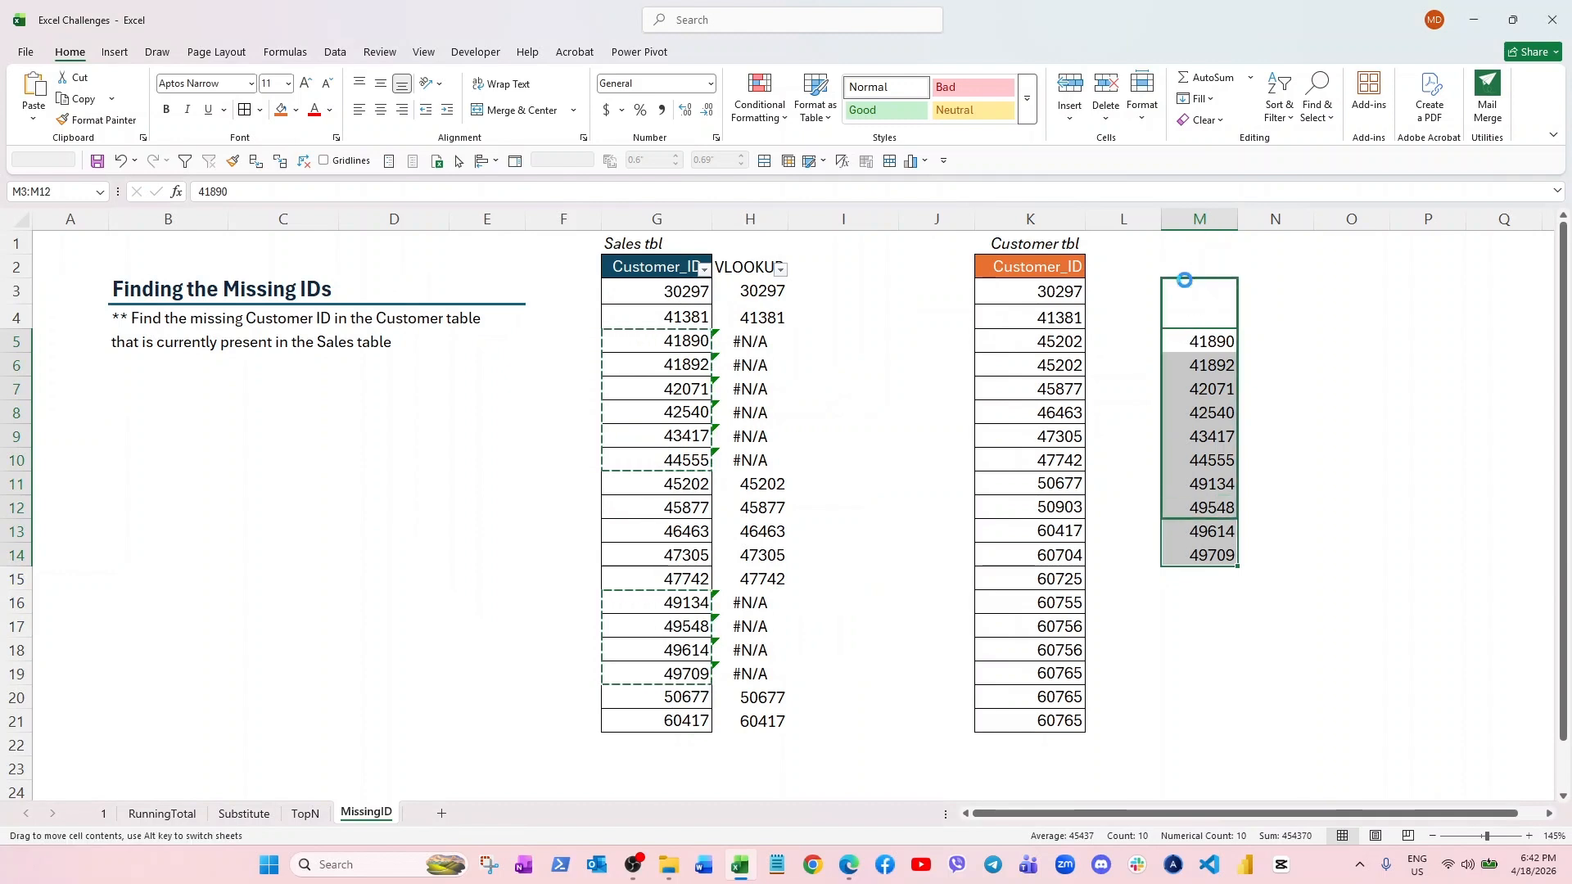
left_click(811, 270)
type("X")
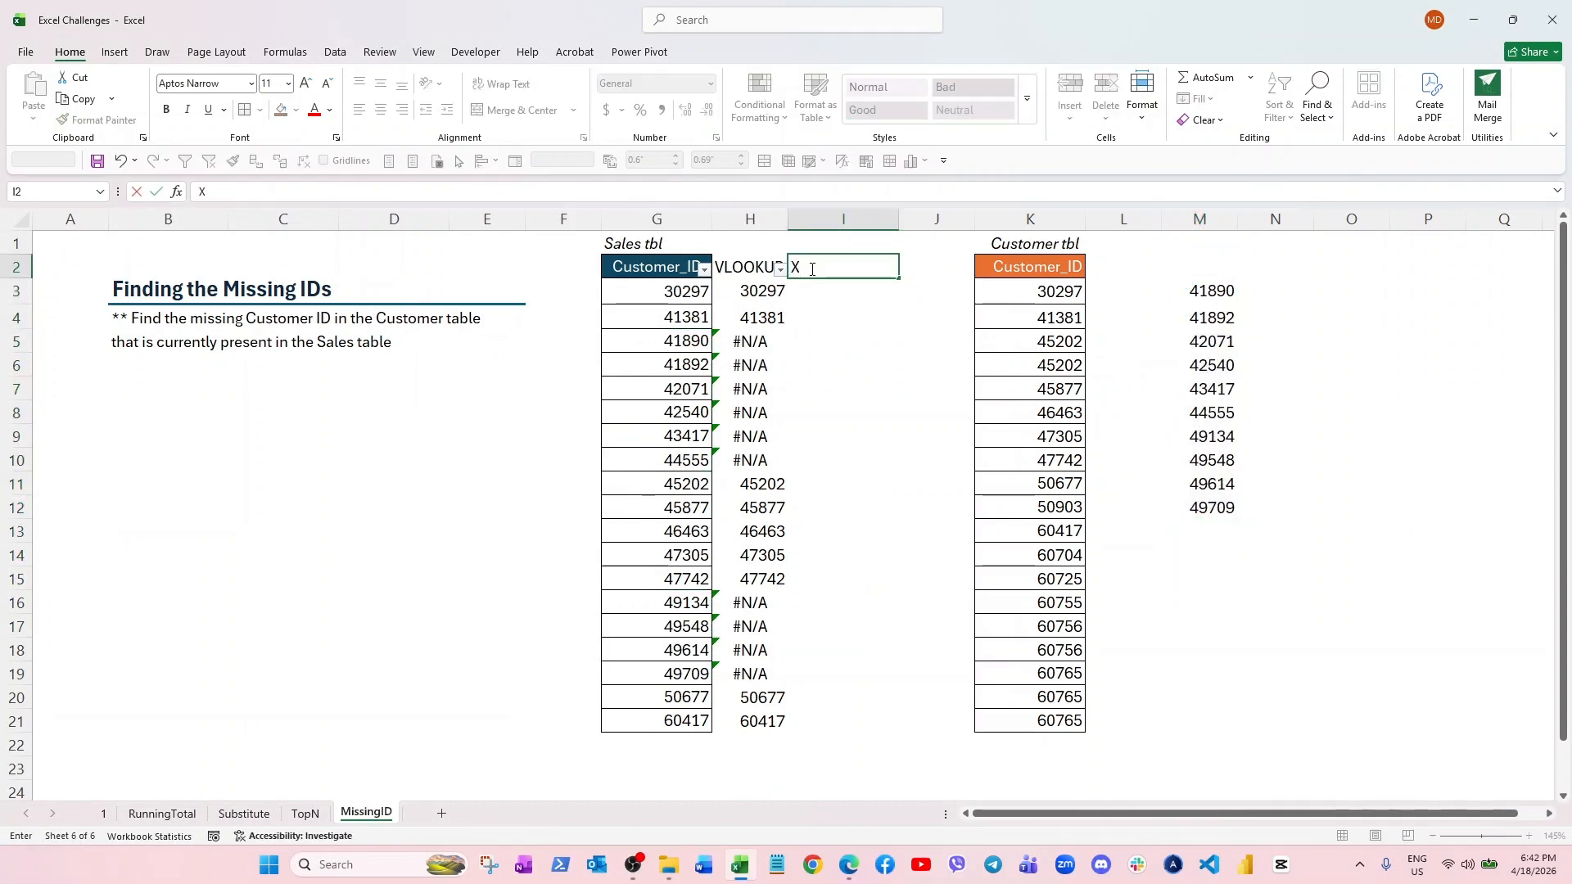
type("LOOKUP")
key("Return")
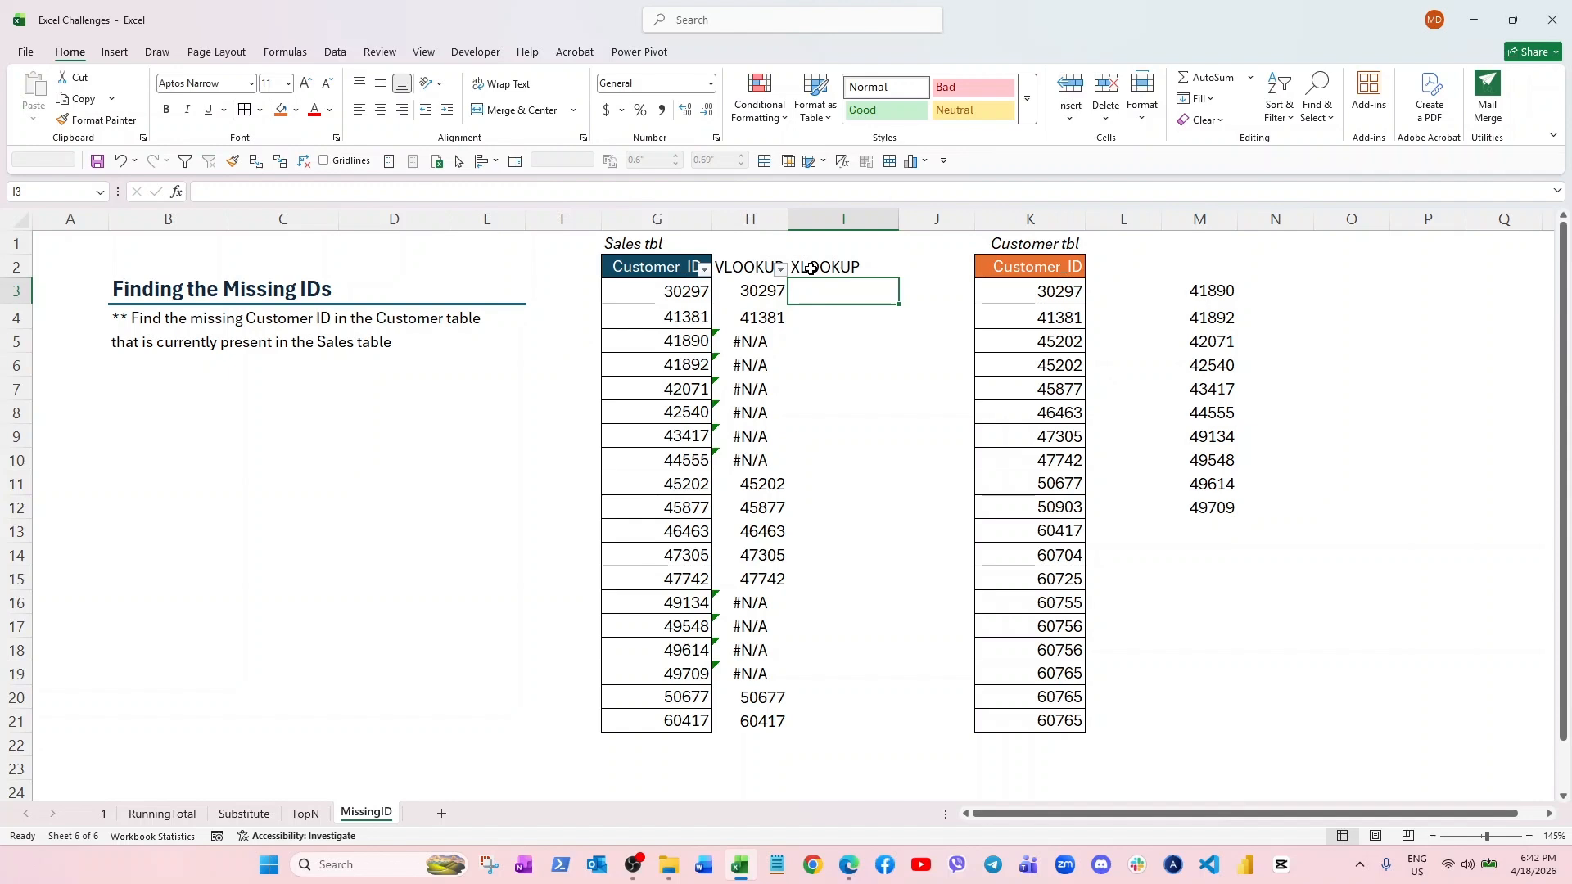
- Enter =XLOOKUP(G3,K:K,K:K,"Missing",0) in I3 to look up the first Sales ID in the Customer table
type("=XLOOKUP(")
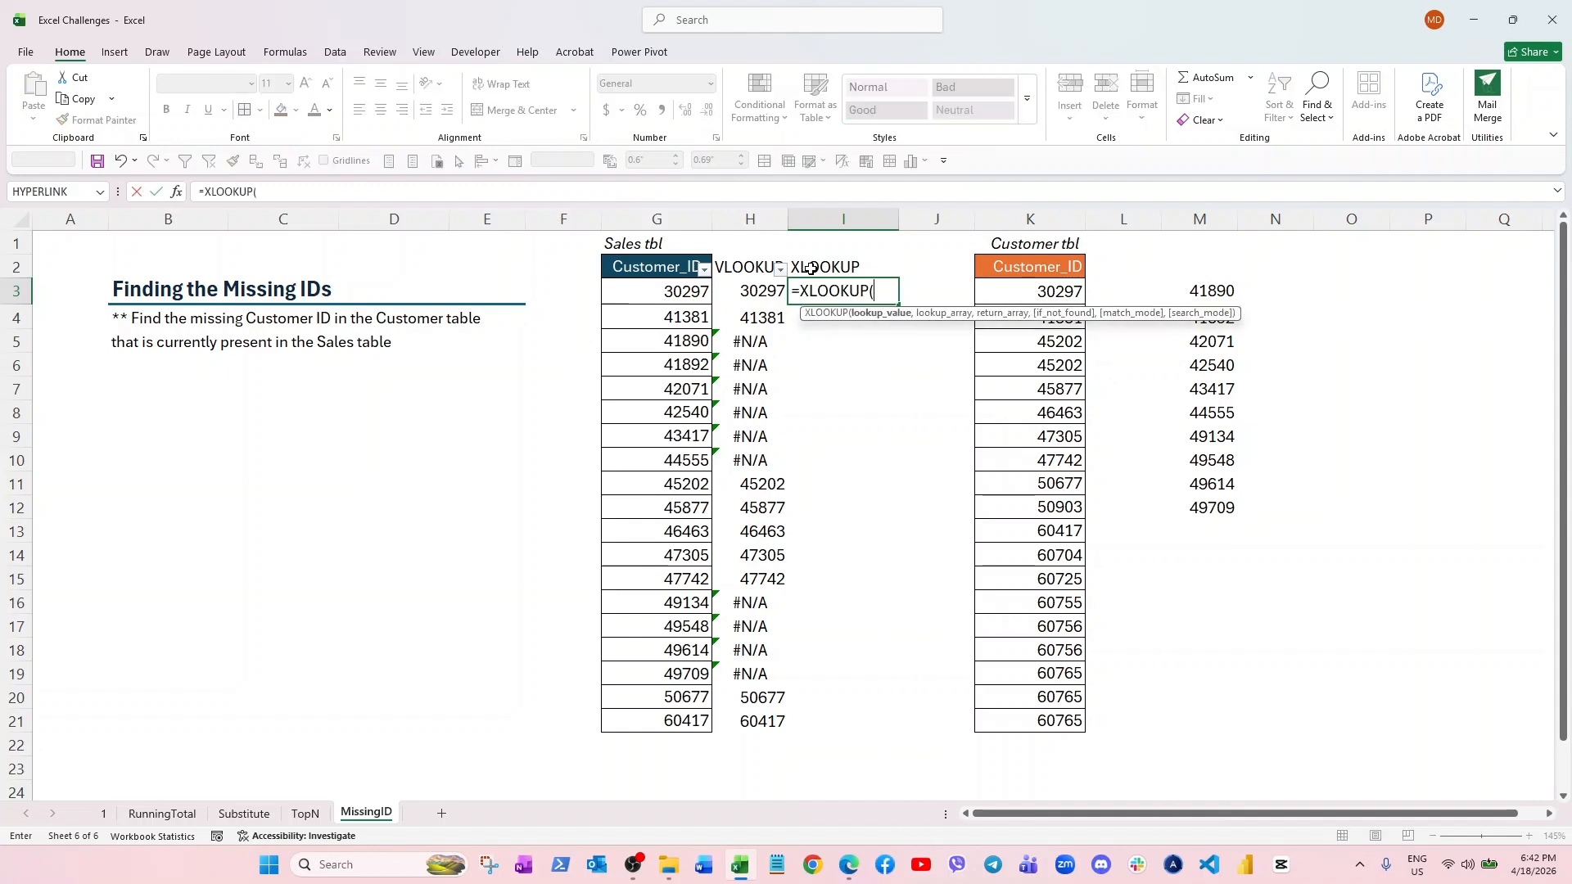
left_click(671, 294)
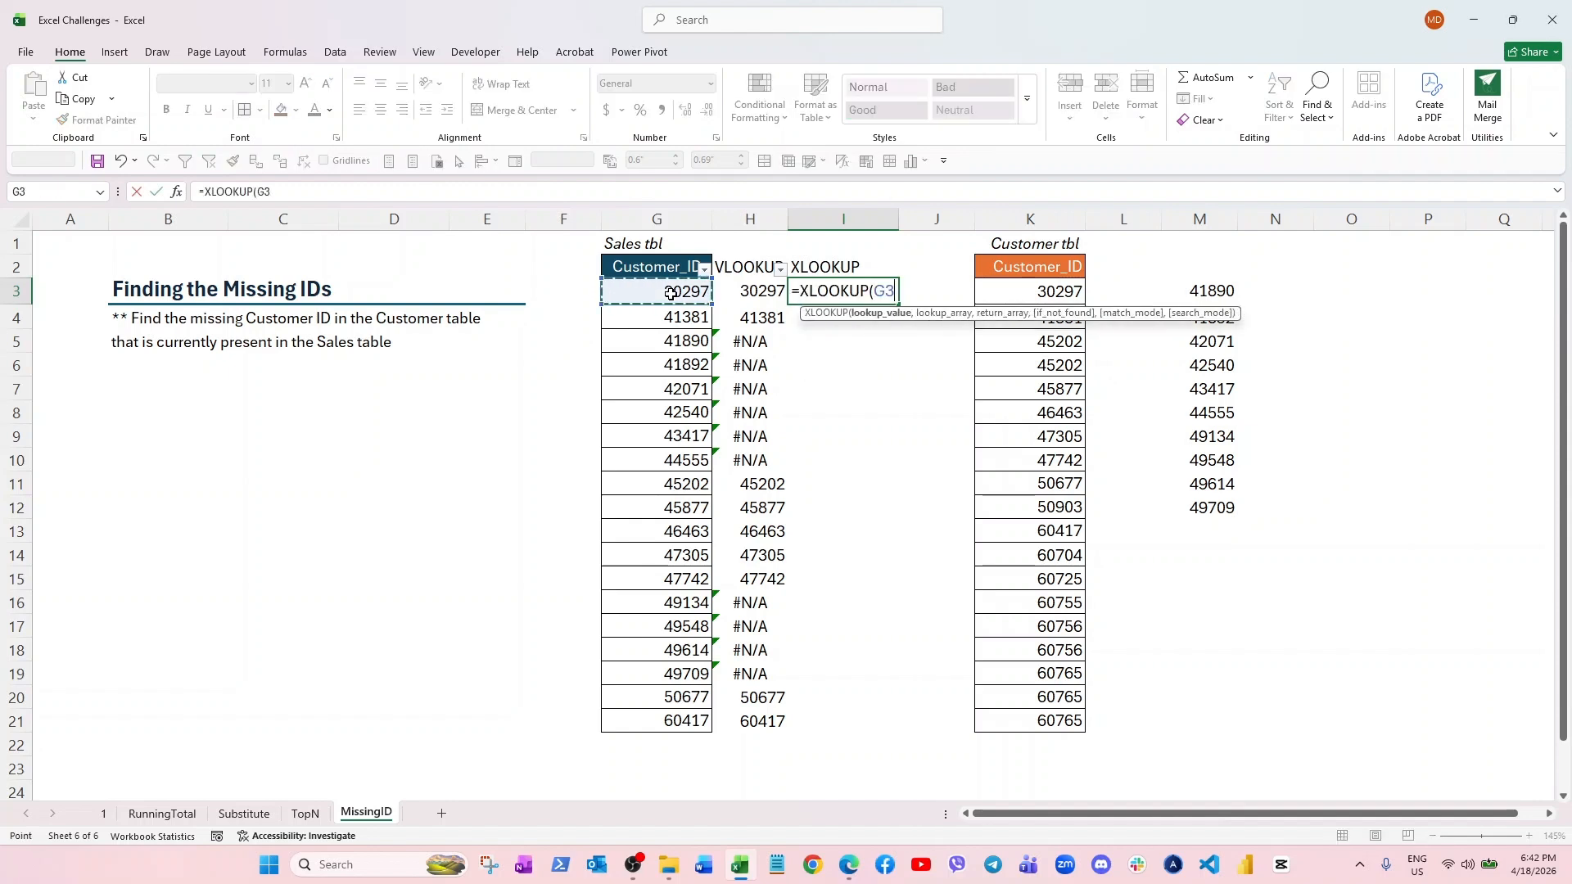
type(",")
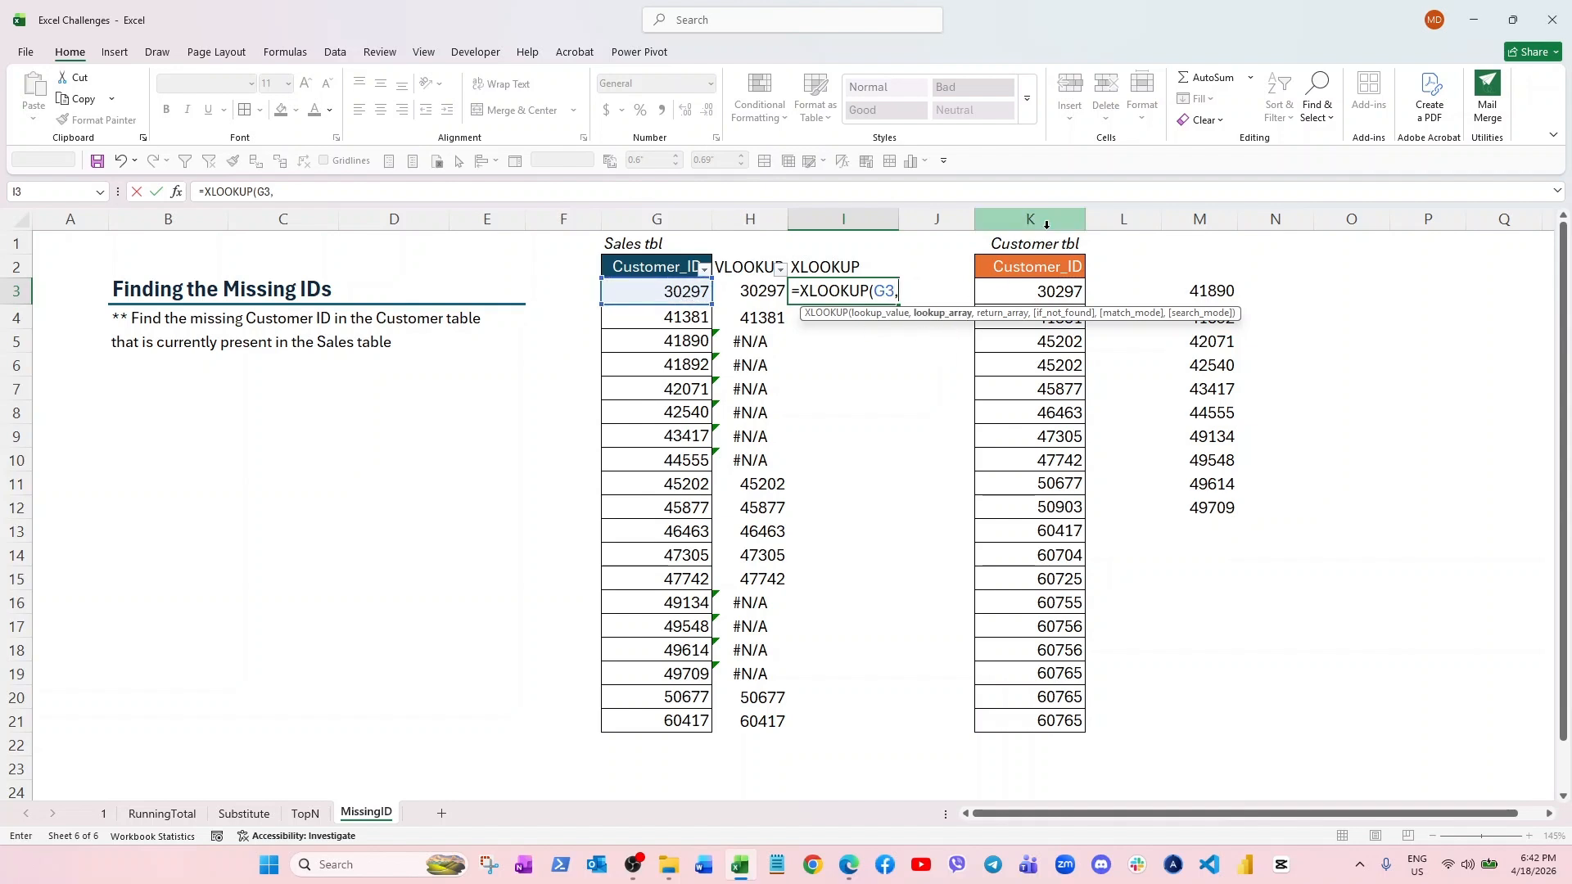
left_click(1040, 213)
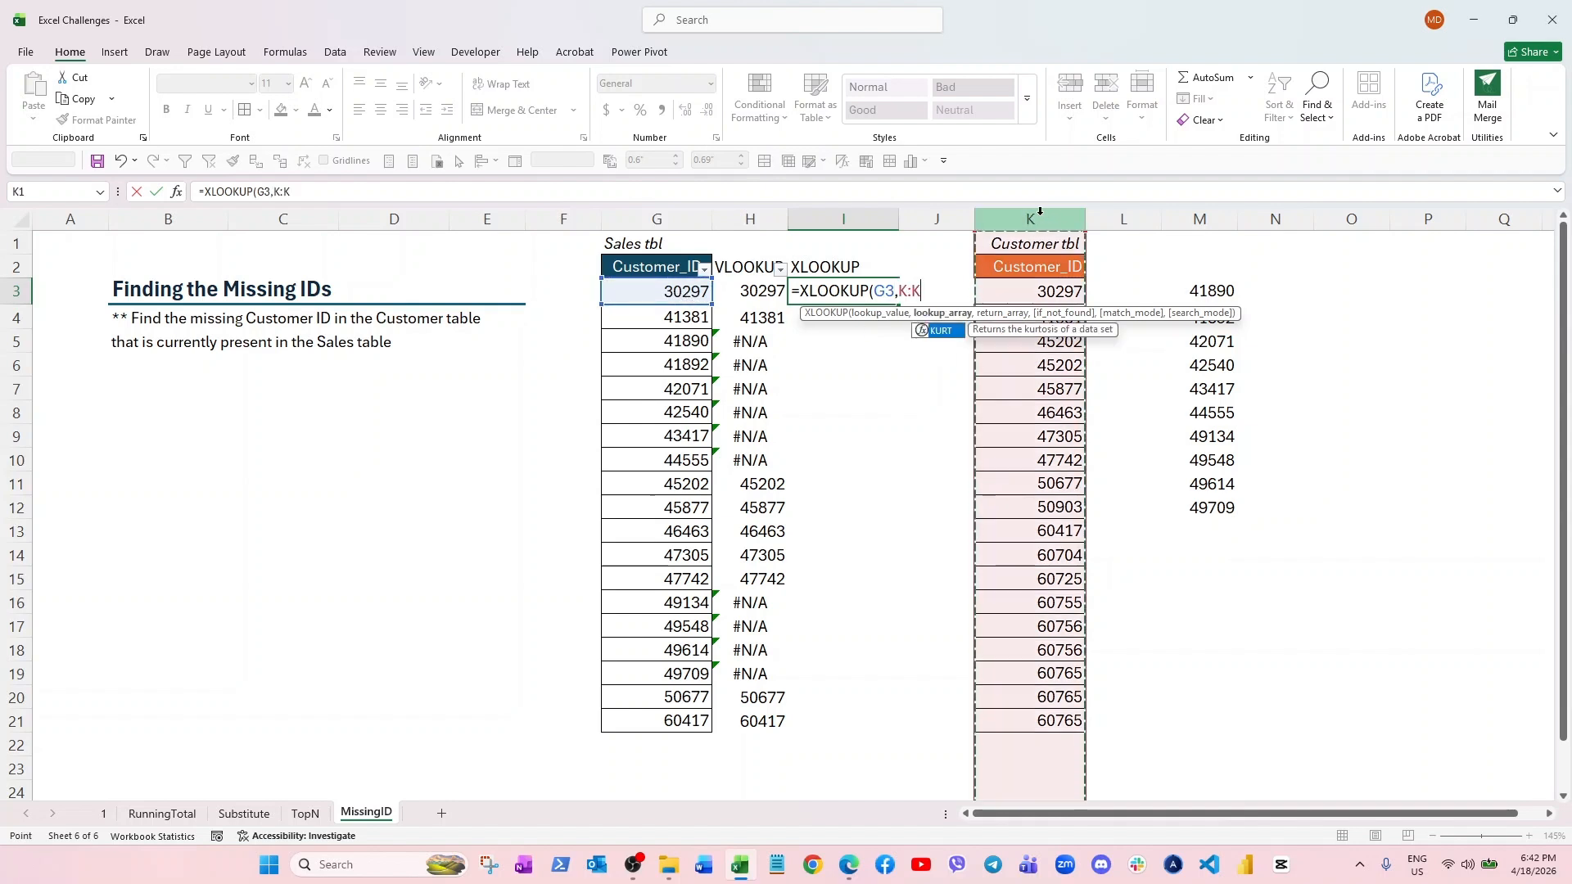
type(",")
left_click(1041, 214)
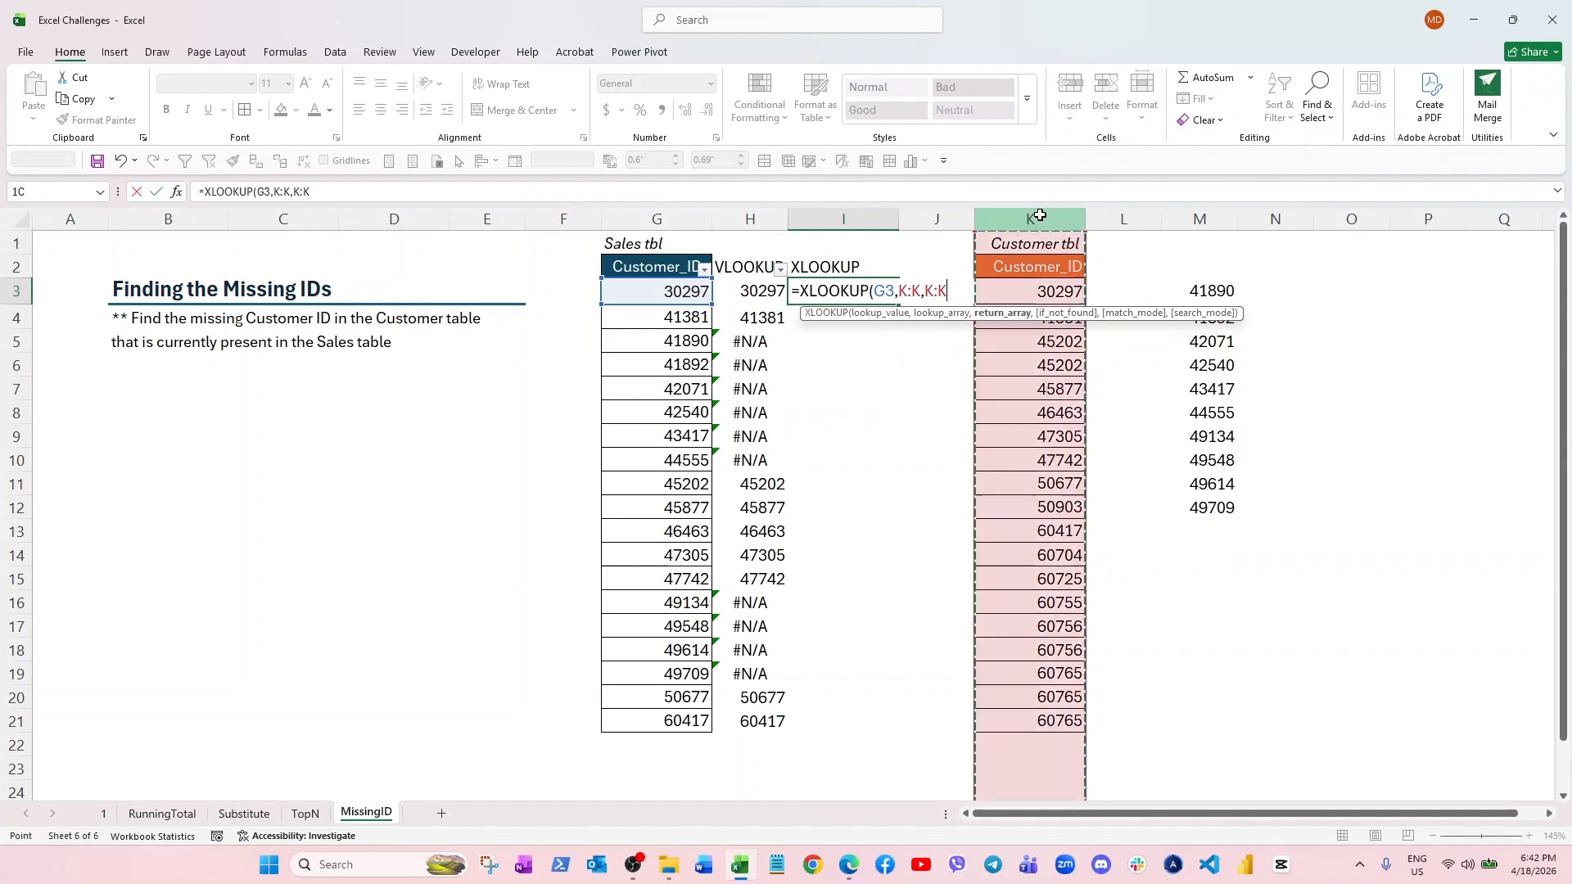
type(",\"m")
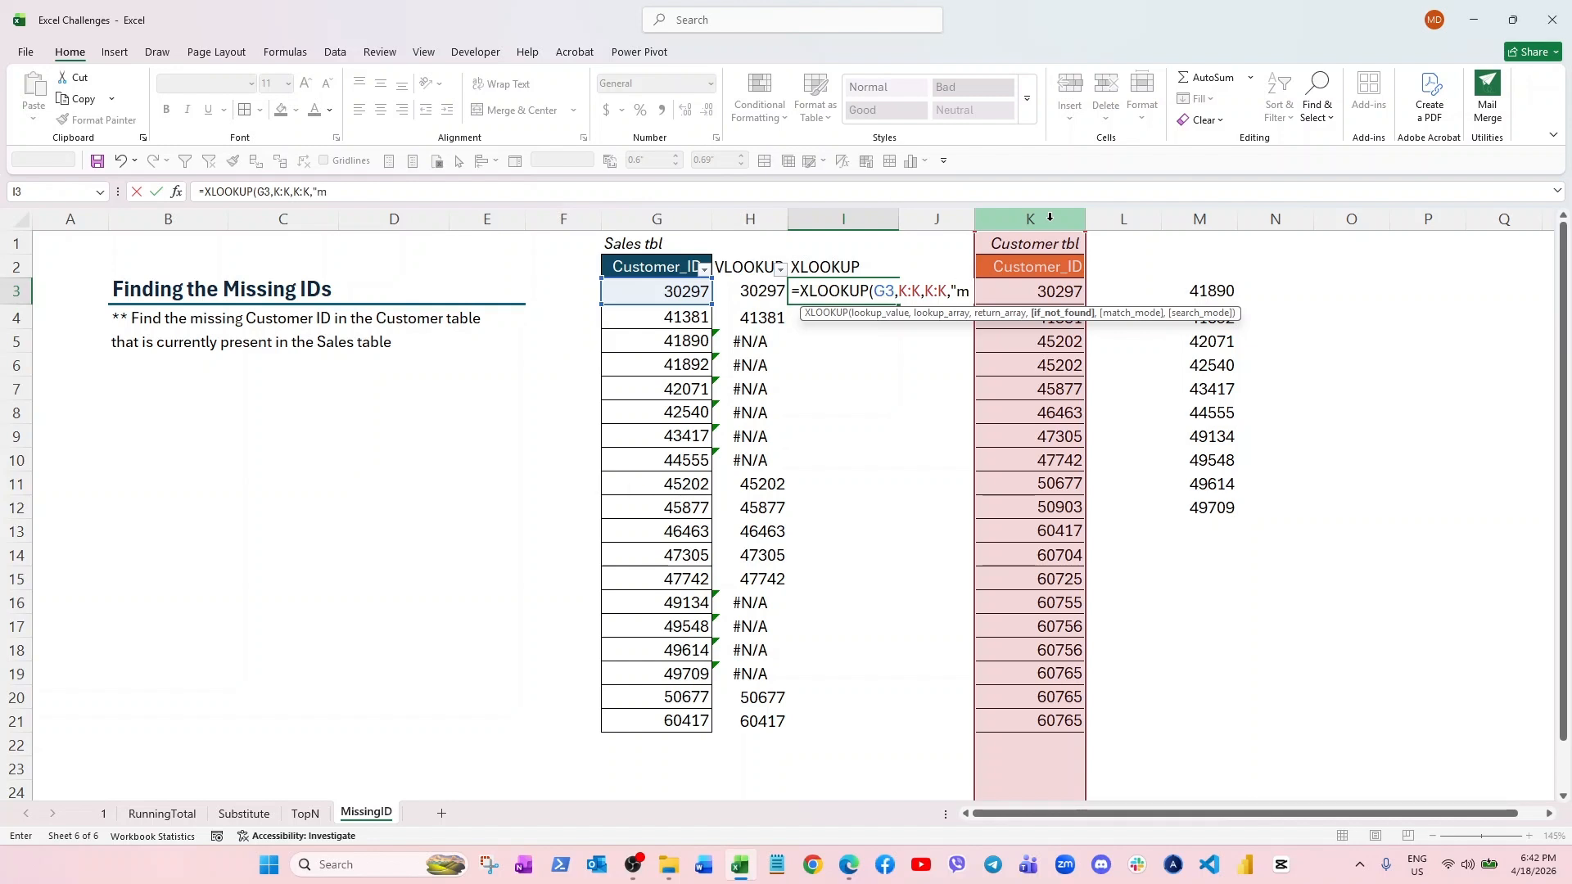
key("BackSpace")
type("Missing\"")
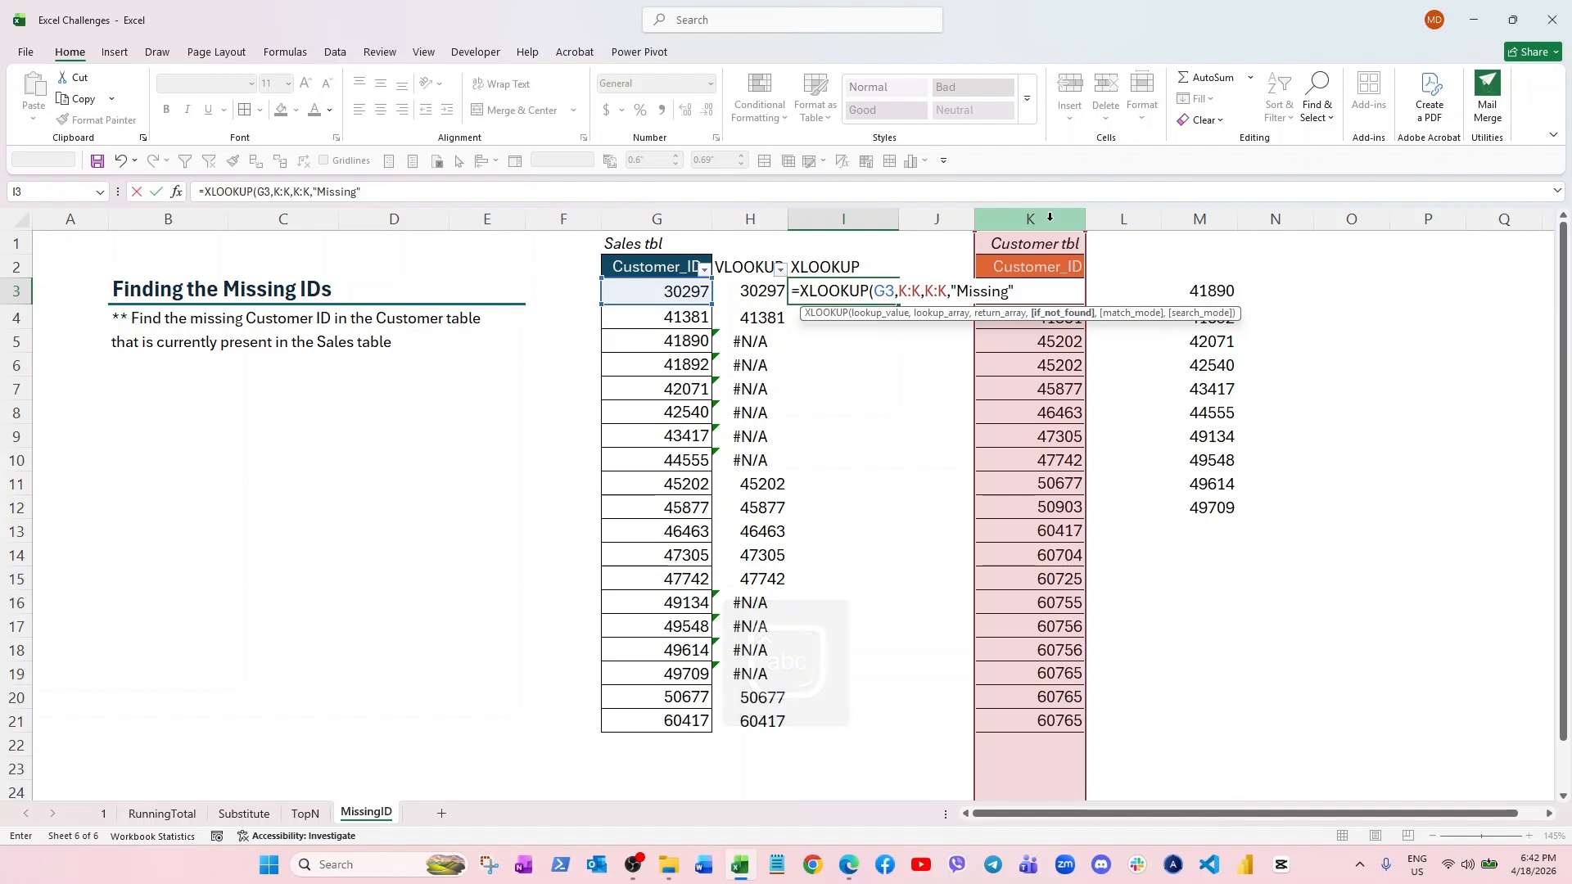
type(",")
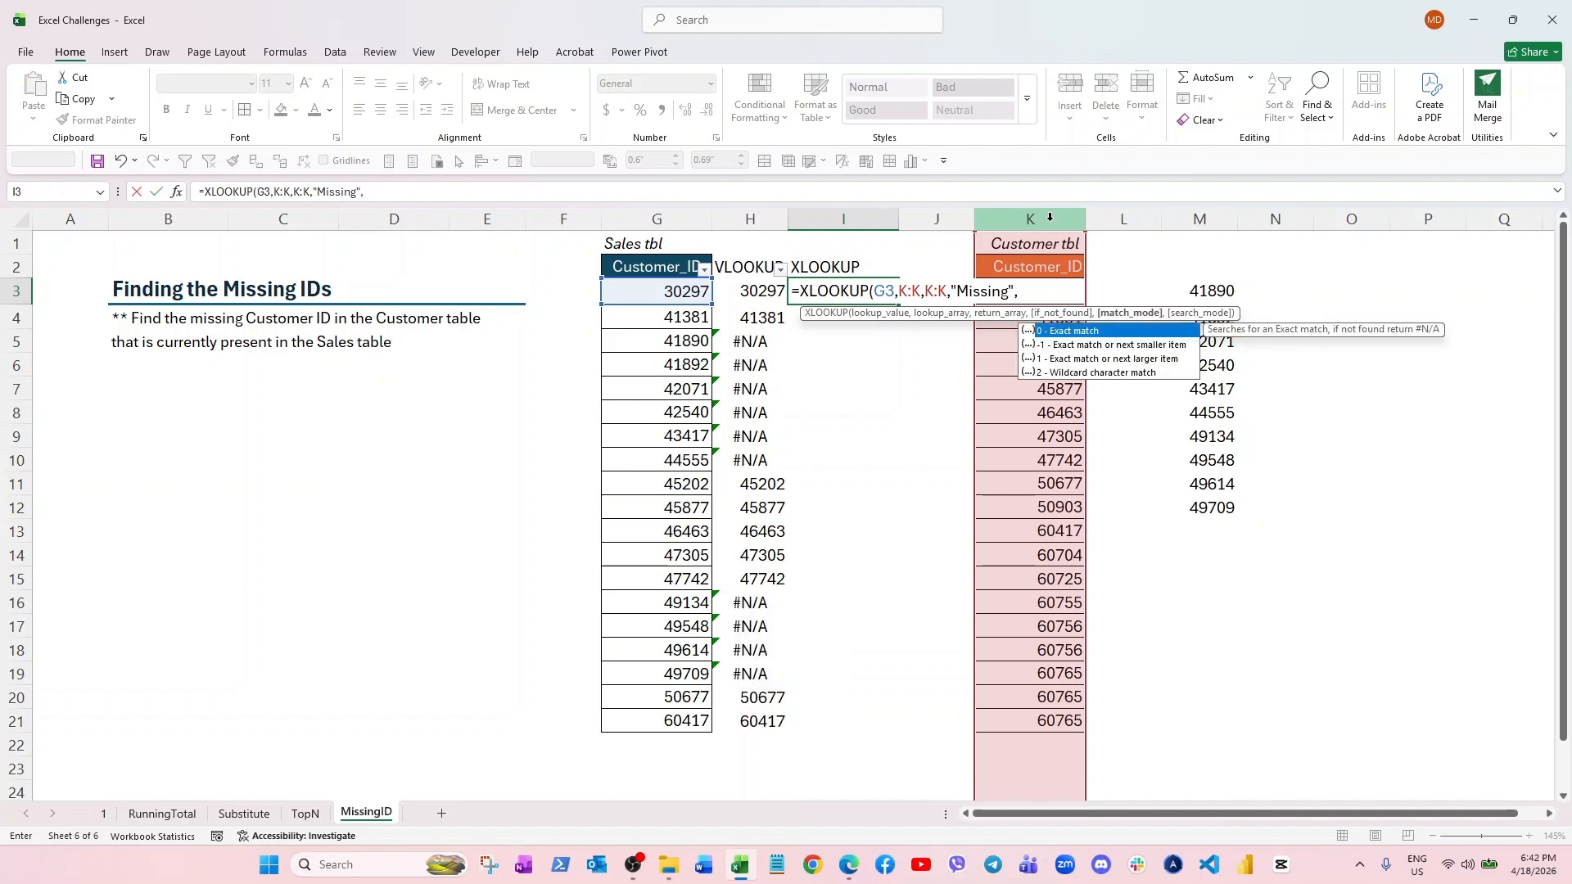
type("0")
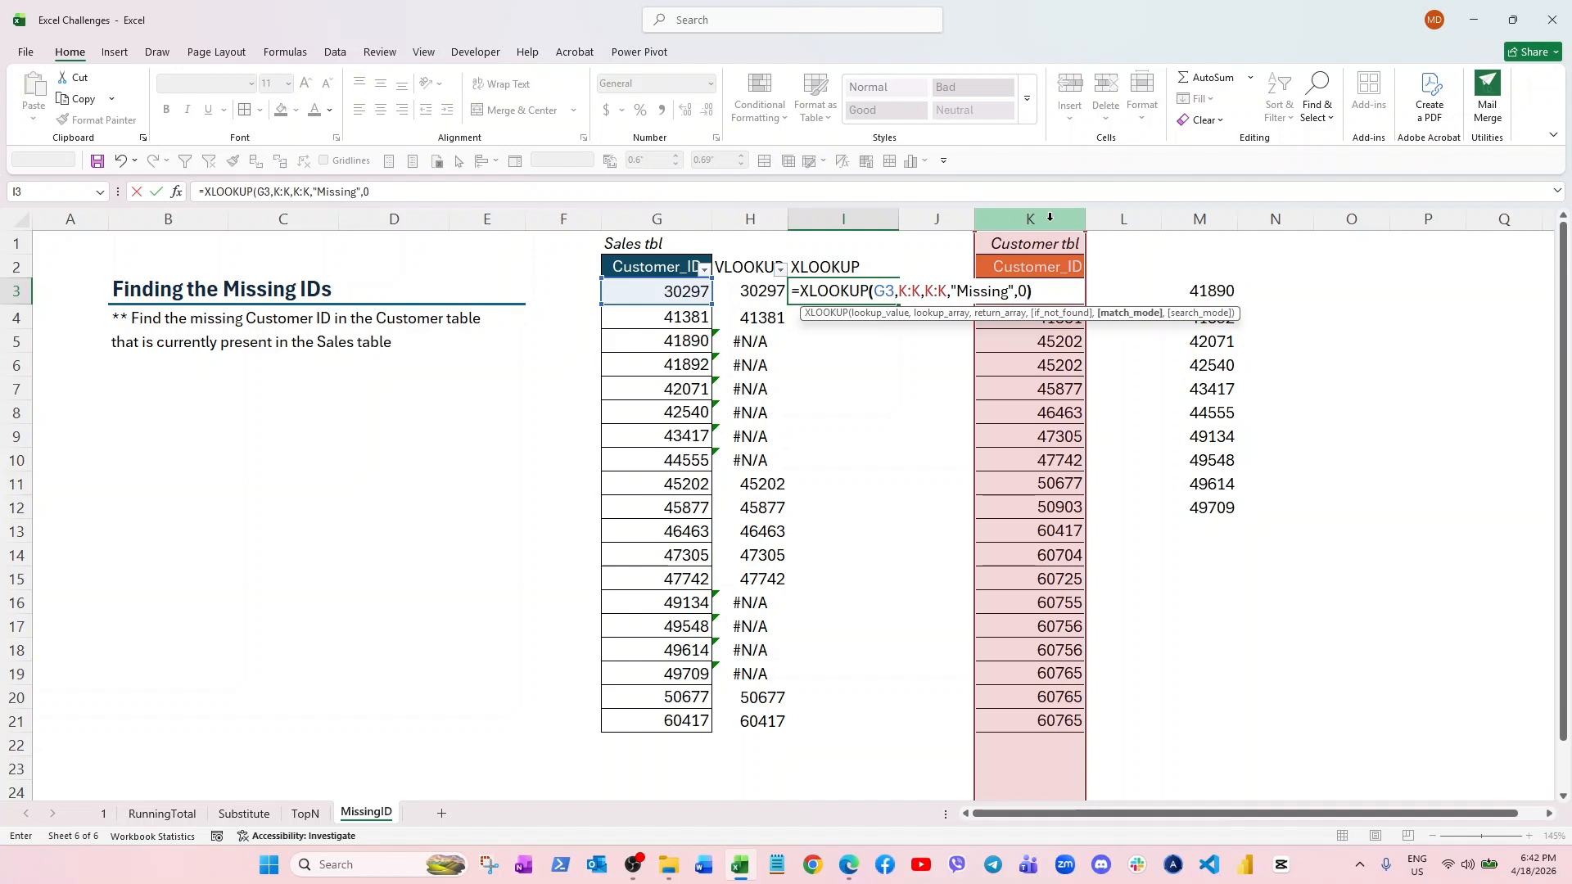
type(")")
key("Return")
- Fill the XLOOKUP formula down to I21 and compare its results with the VLOOKUP column's #N/A rows
left_click(876, 288)
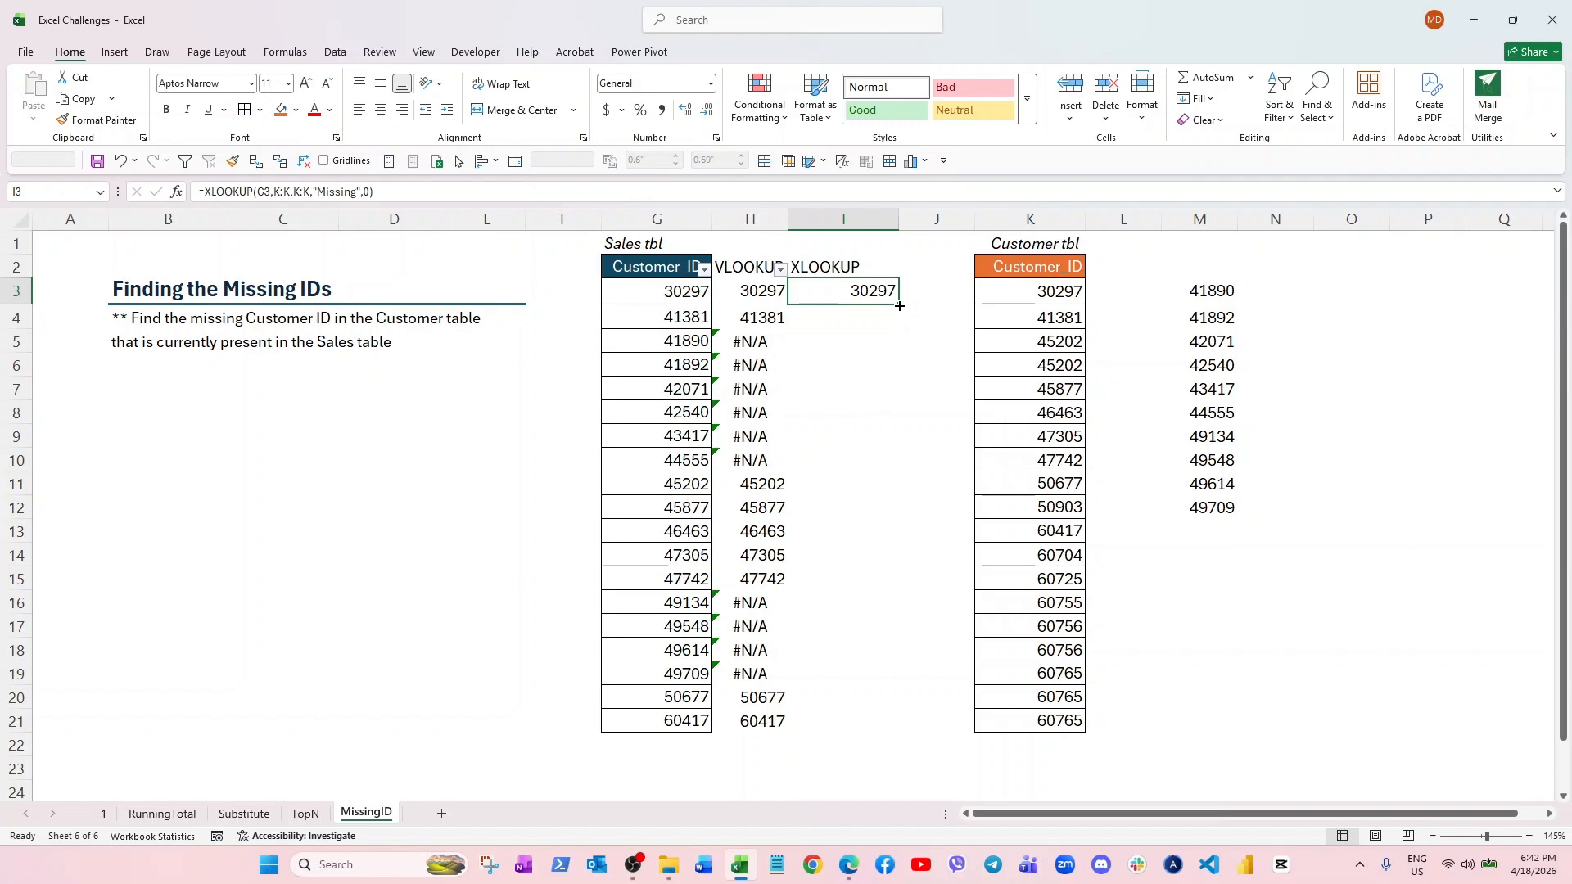
double_click(900, 305)
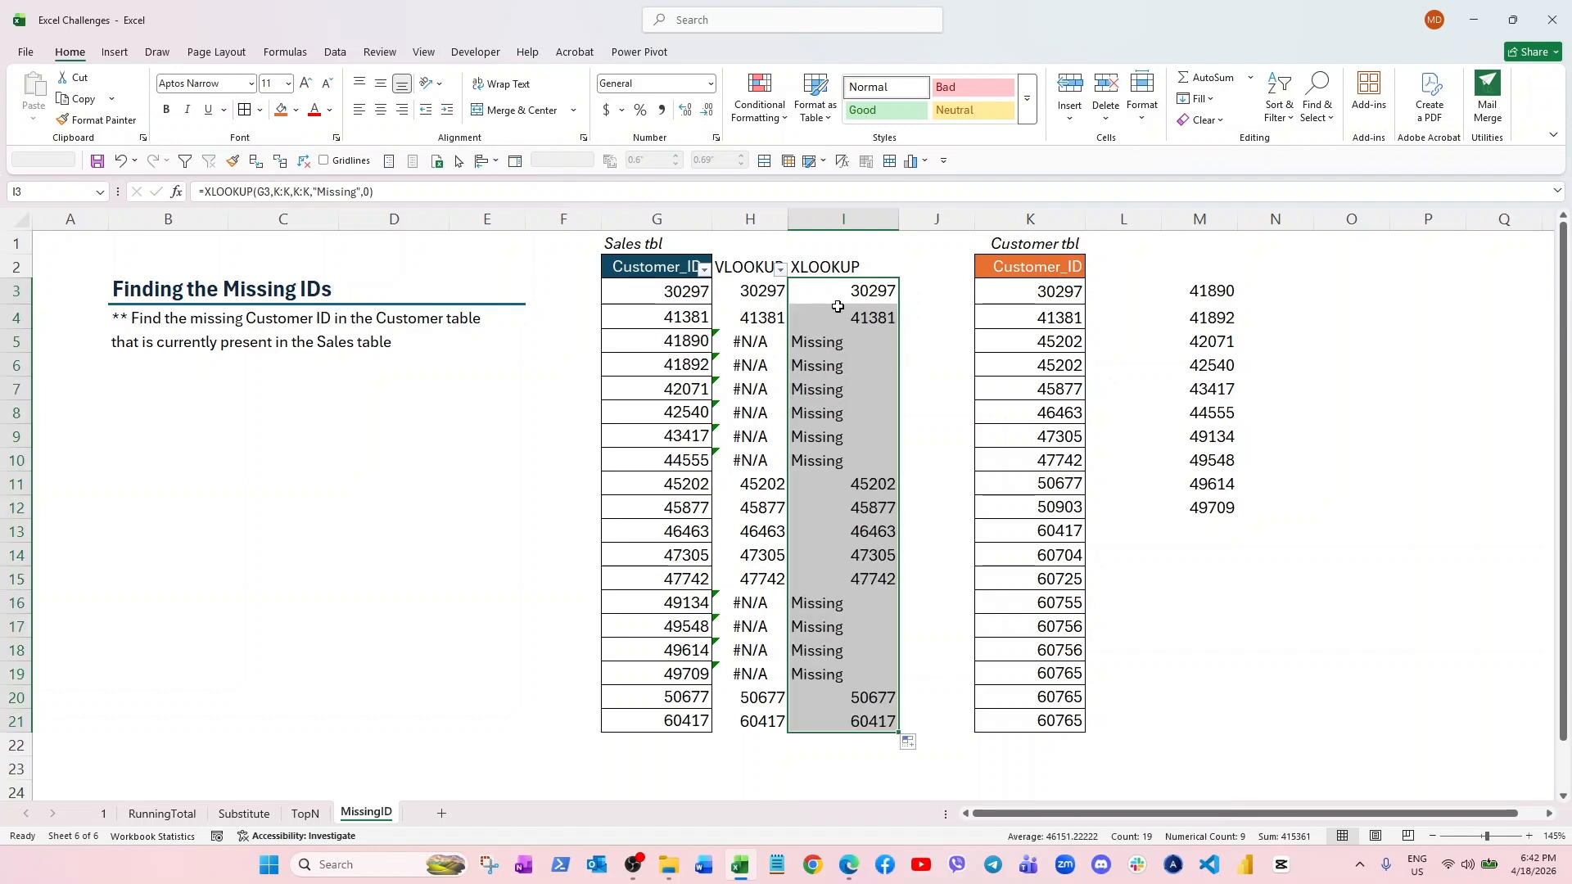
left_click_drag(749, 333, 823, 458)
left_click(750, 603)
left_click_drag(800, 628, 818, 674)
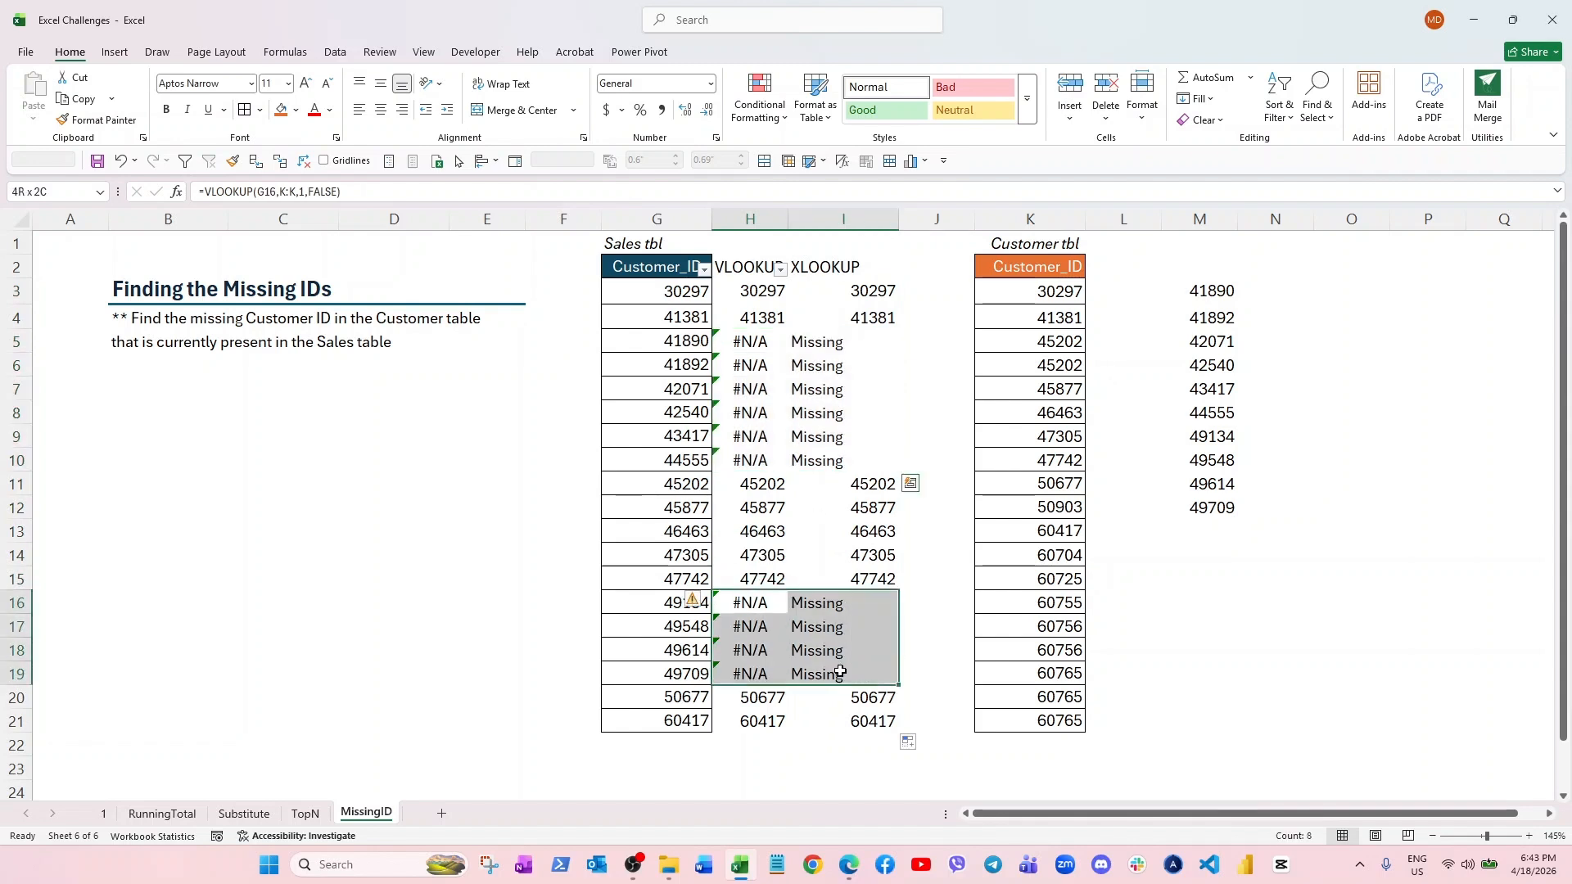
- Add a filter to the XLOOKUP header in I2 and show only the rows marked Missing
left_click(850, 269)
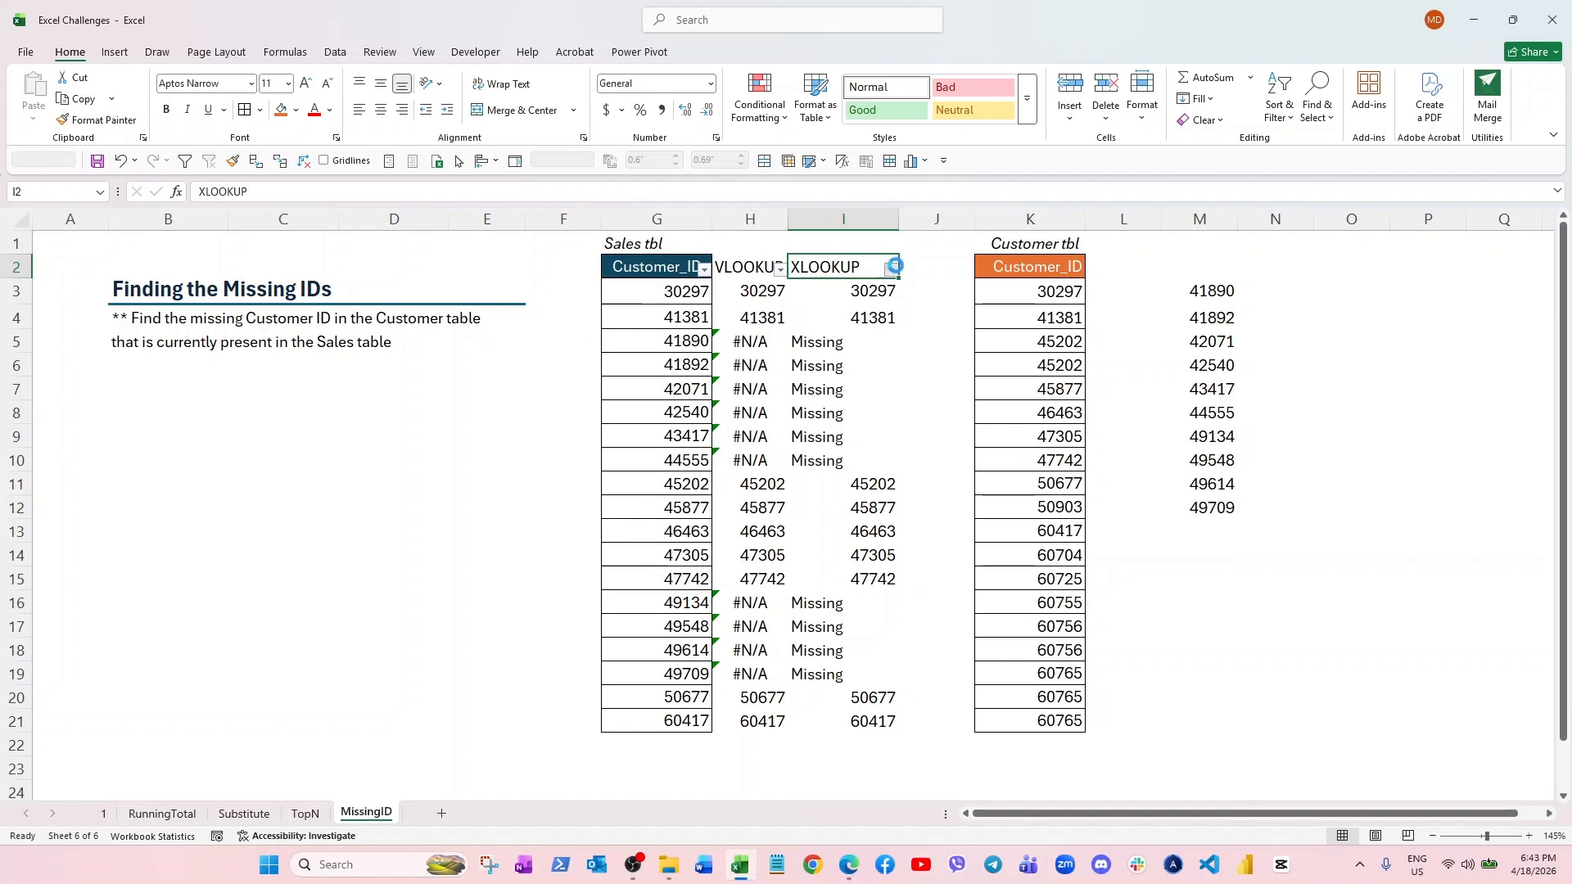
left_click(891, 270)
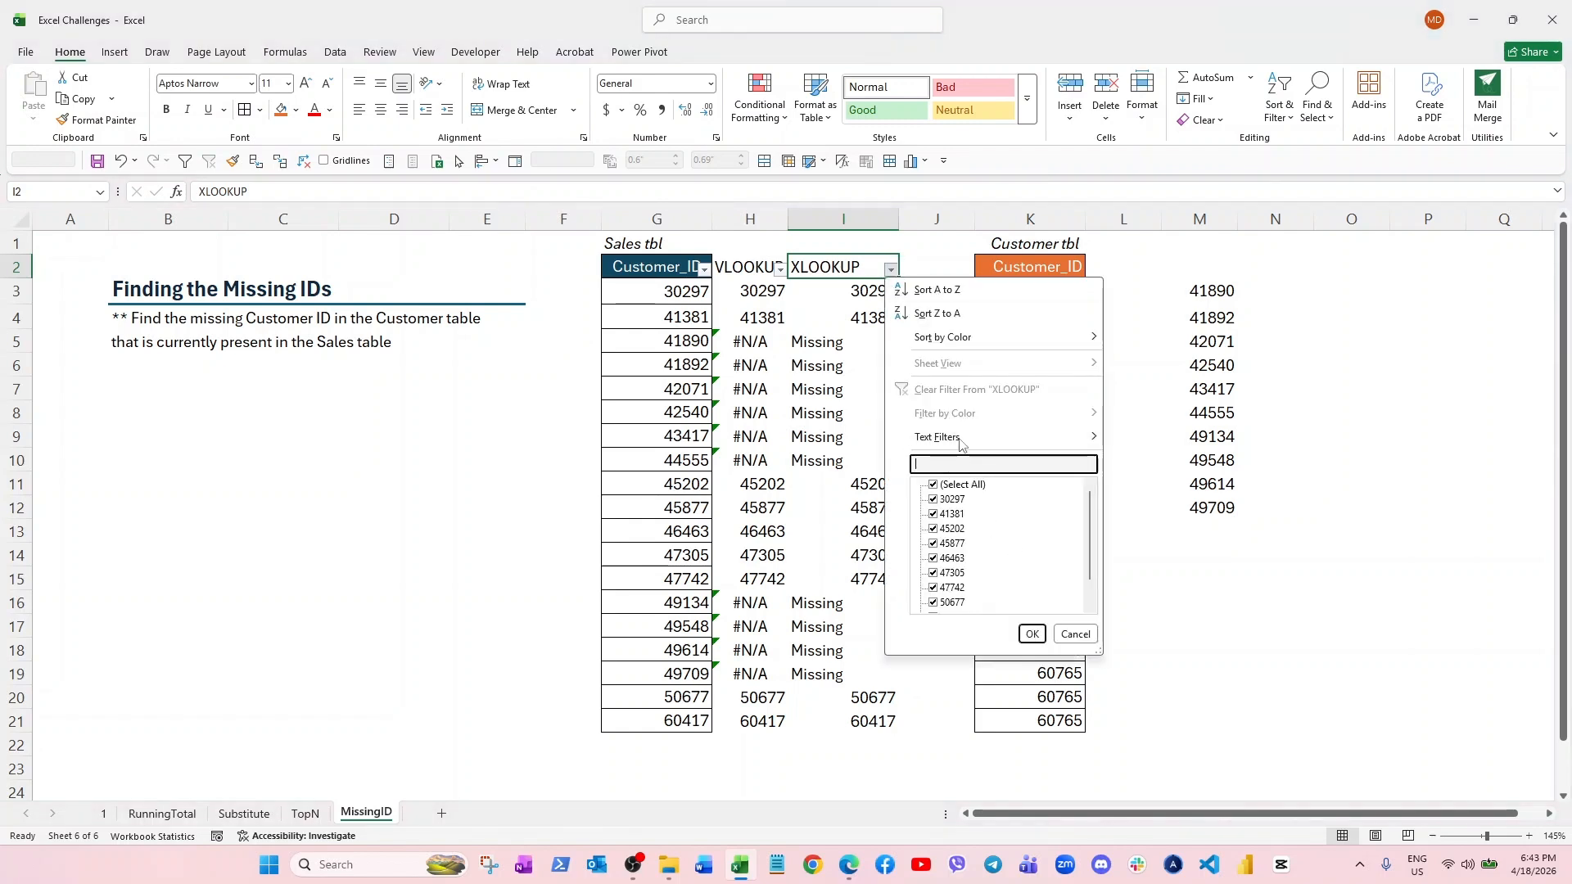
left_click(1031, 634)
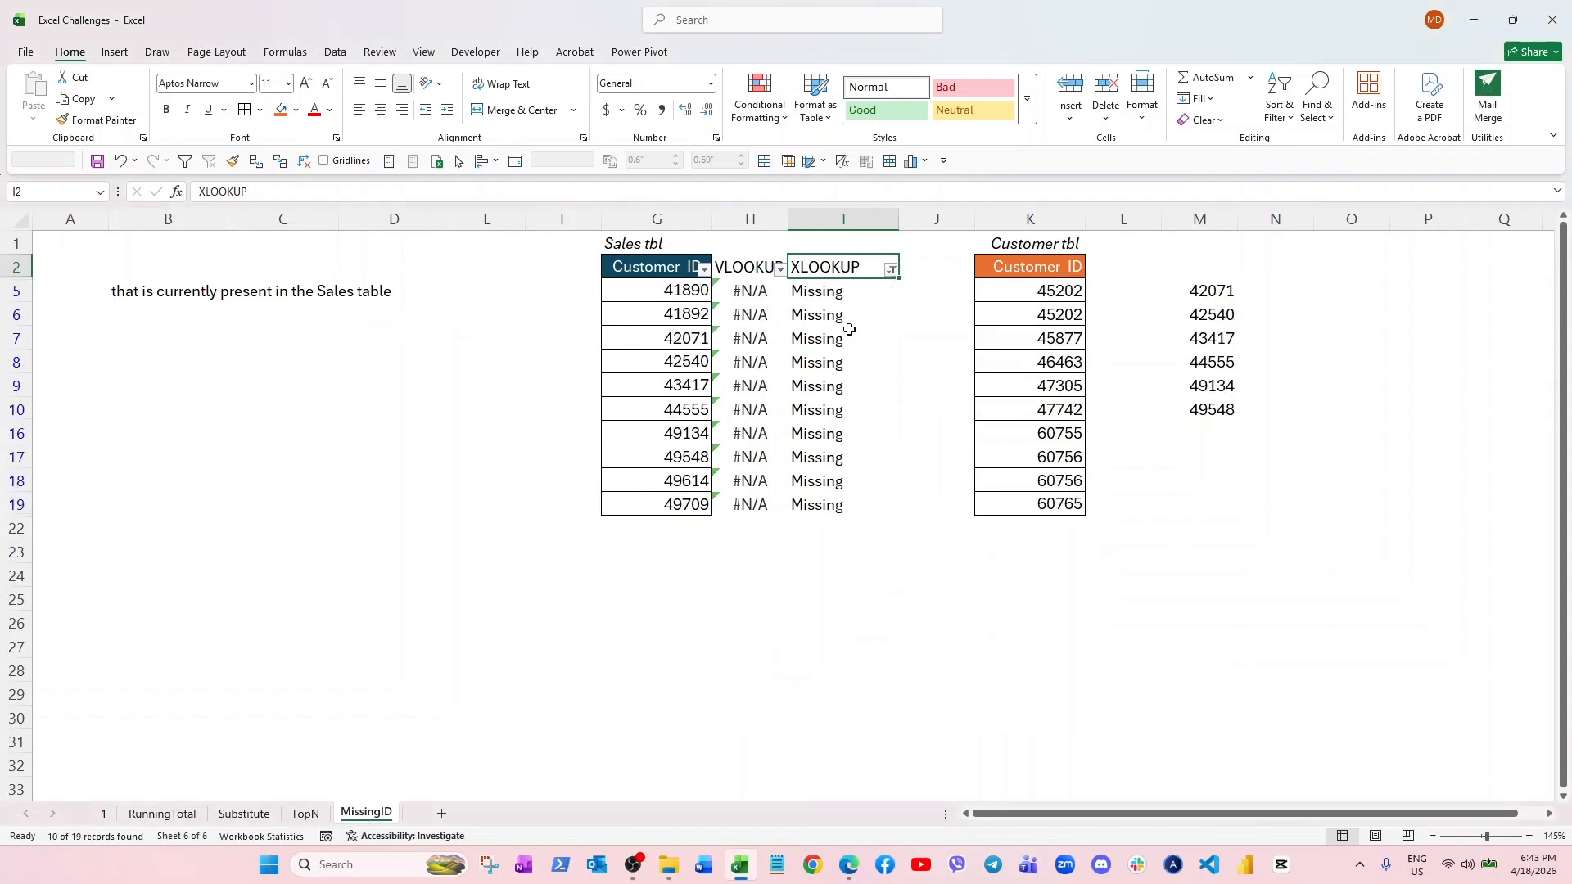
- Copy the filtered Sales IDs, paste them as values starting at N5, and clear the filter on the XLOOKUP column
left_click_drag(684, 293, 684, 506)
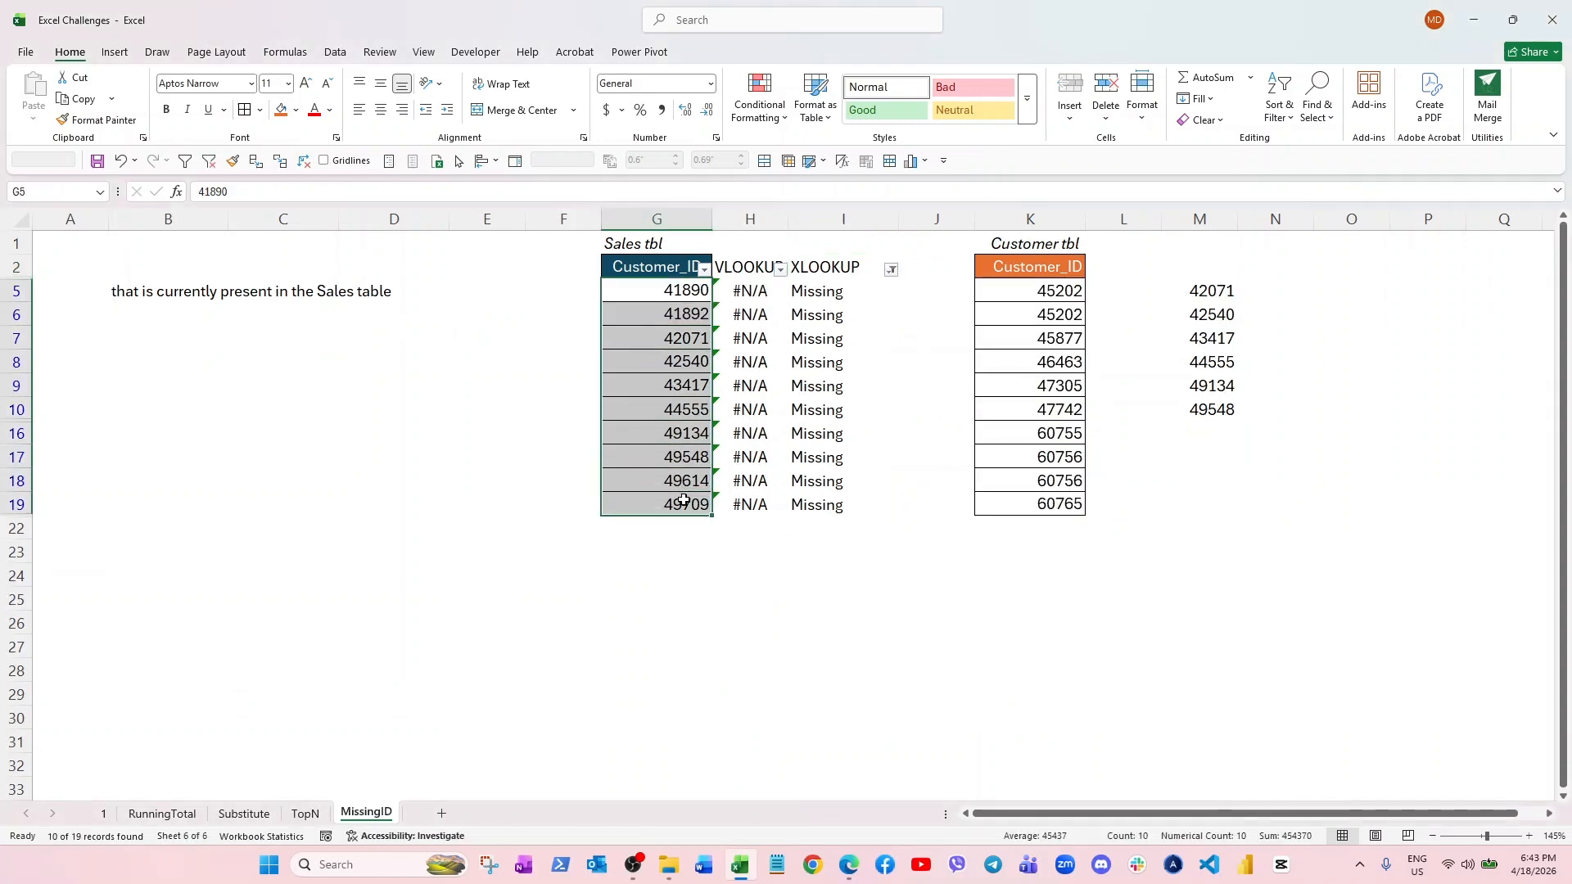
key("ctrl+c")
left_click(1265, 291)
right_click(1265, 291)
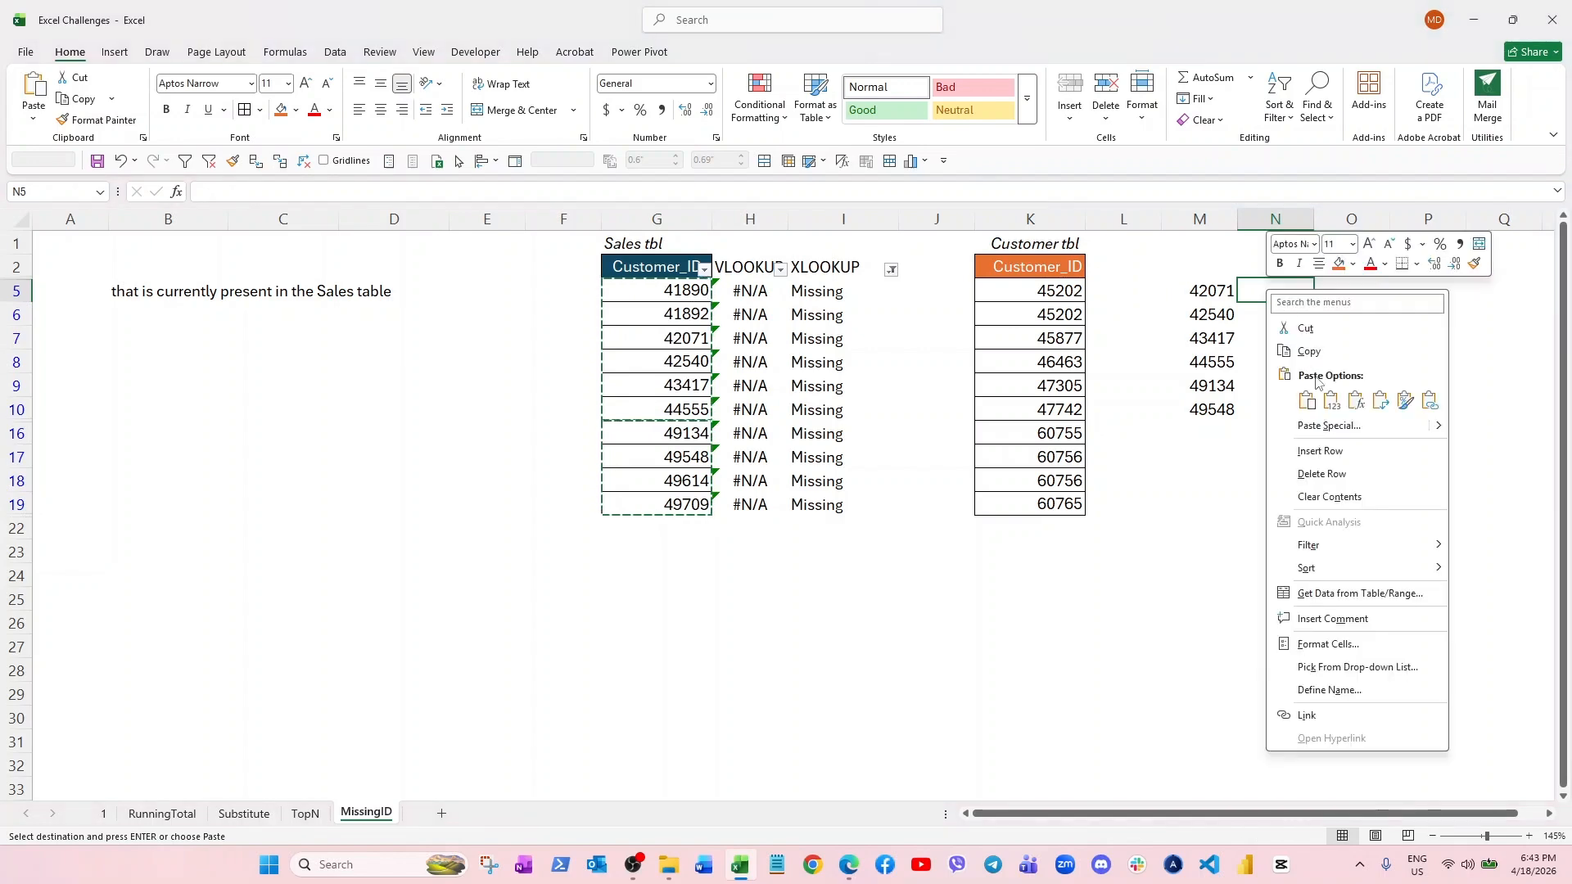
left_click(1332, 401)
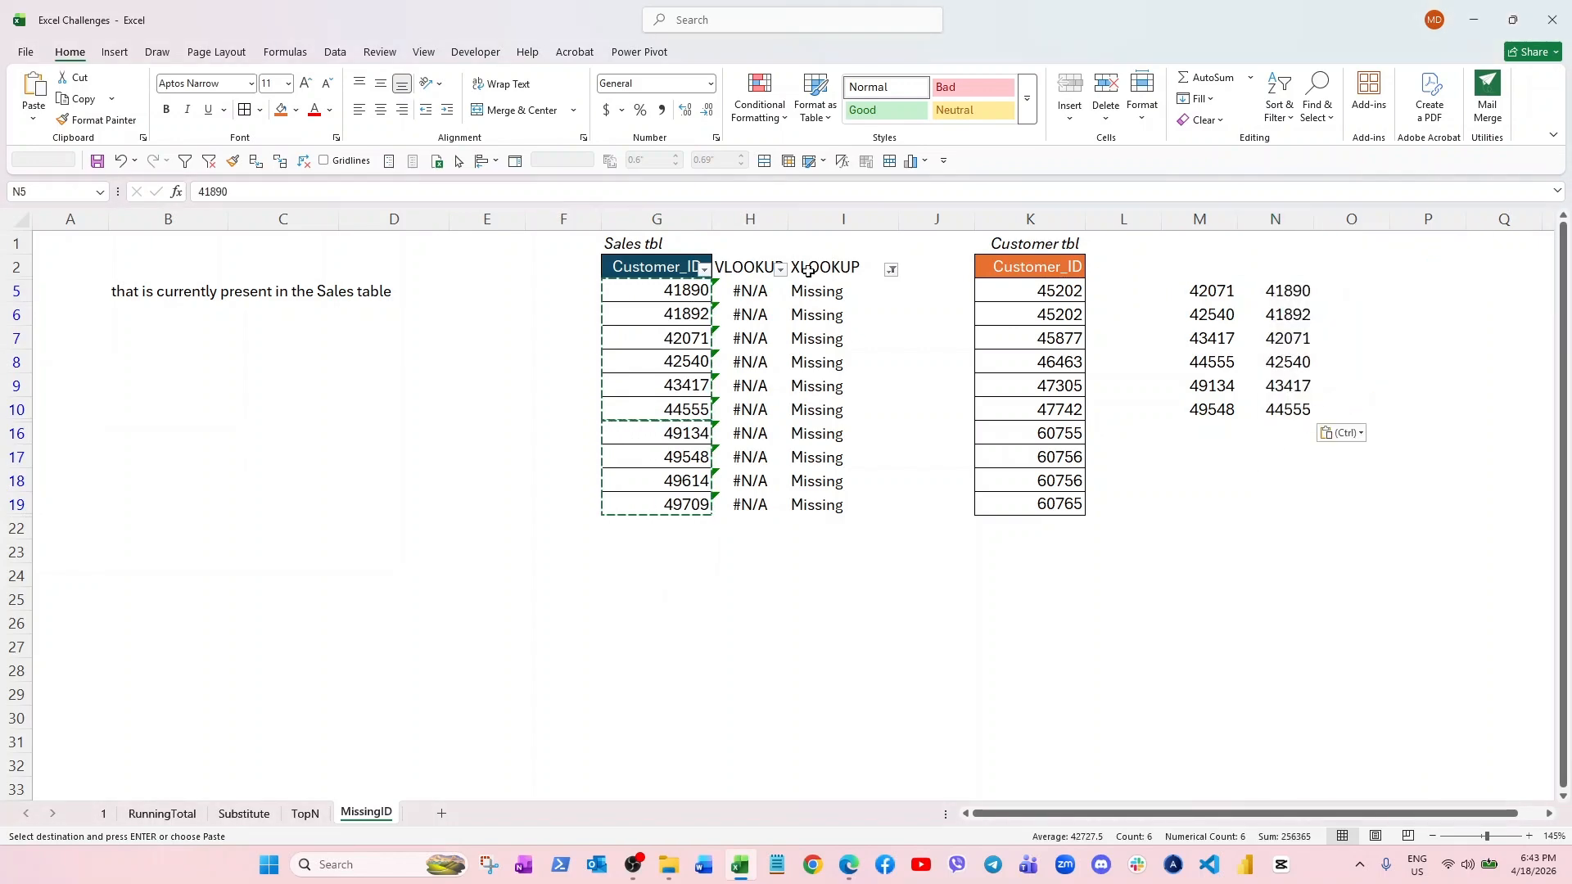
left_click(891, 269)
left_click(933, 392)
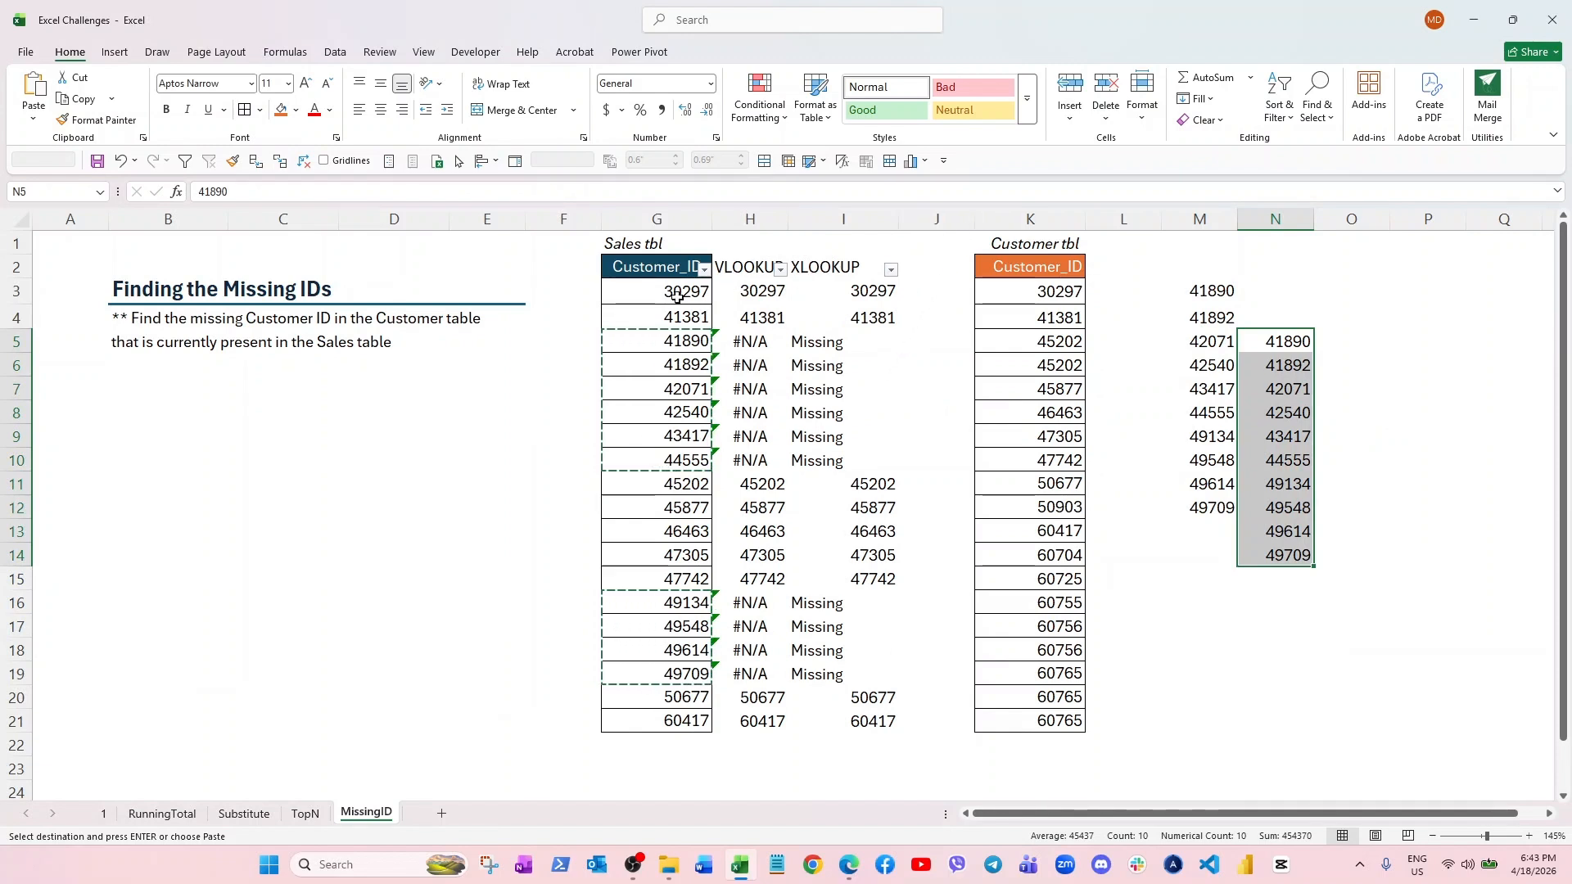
- Insert a new blank column J directly after the XLOOKUP column
left_click_drag(688, 291, 898, 726)
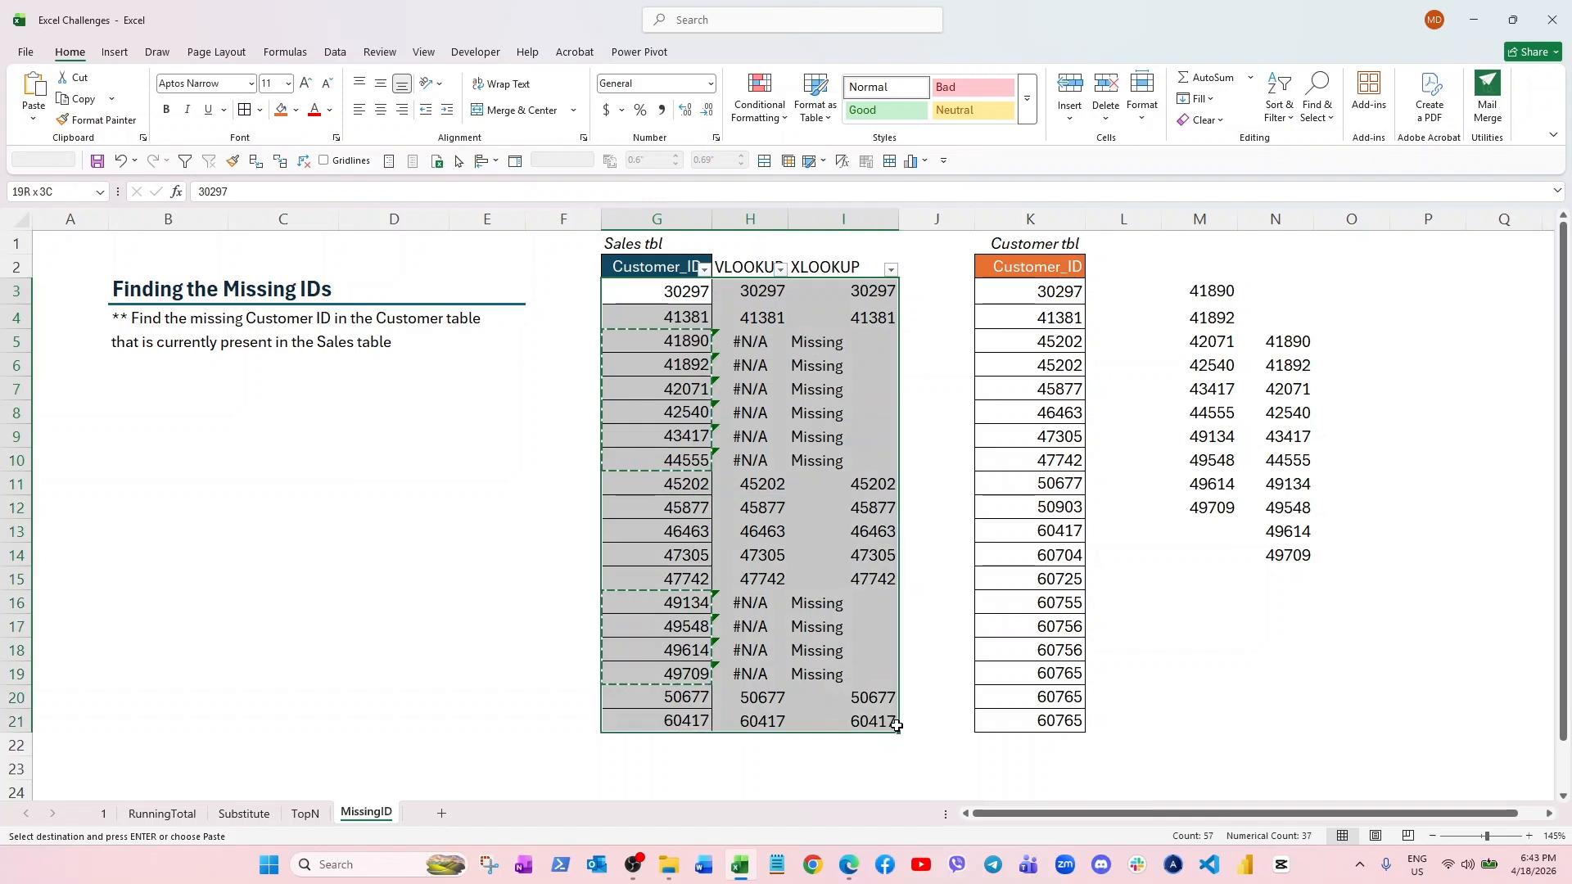
left_click(942, 220)
right_click(947, 219)
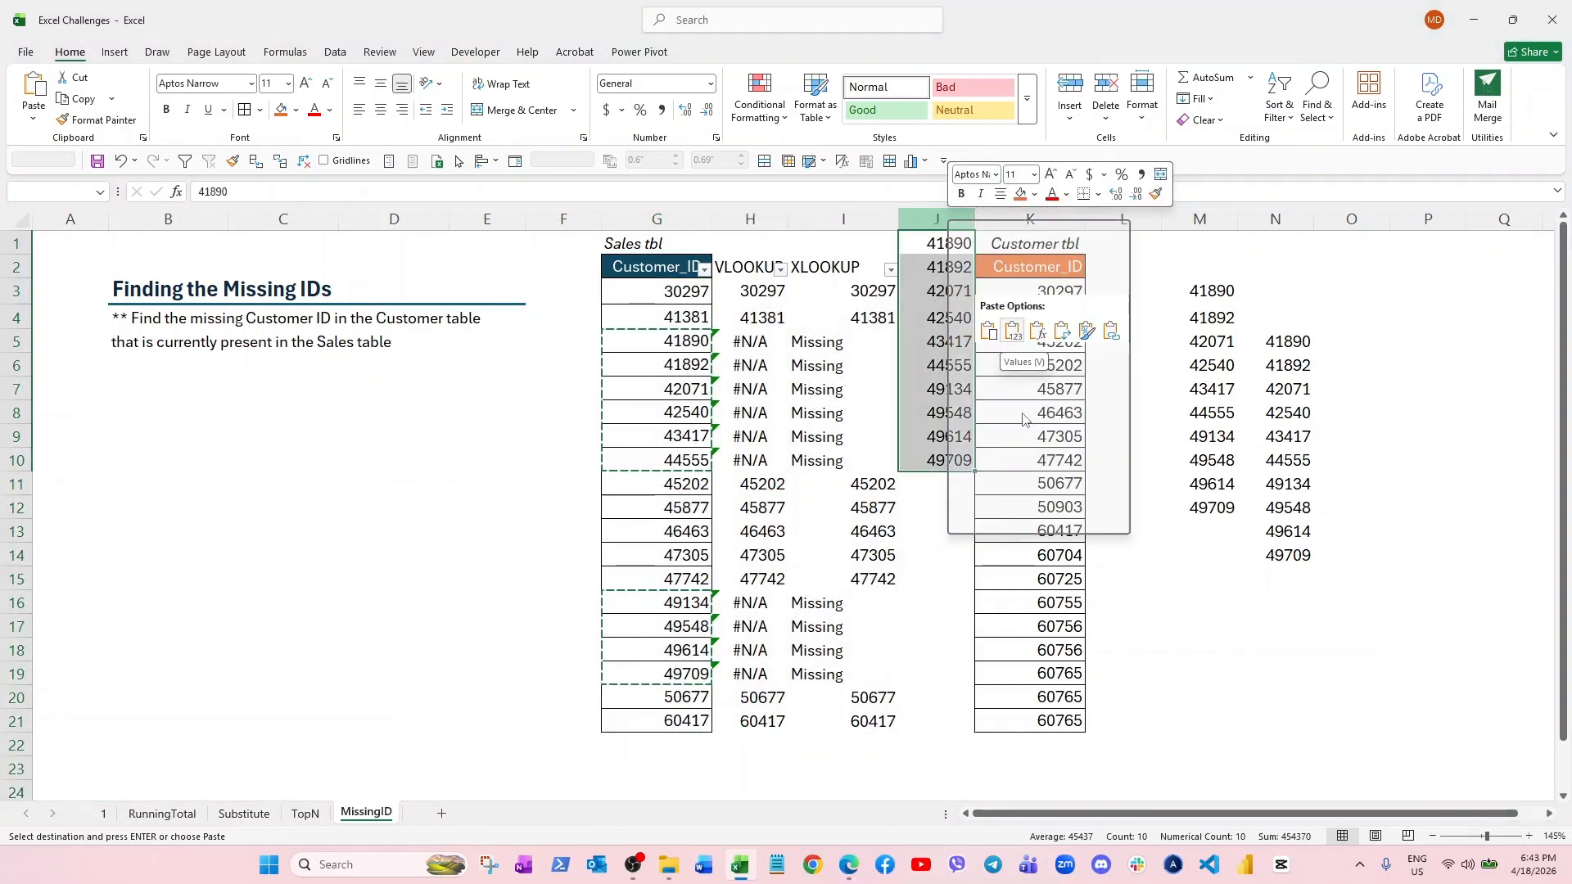
left_click(1020, 428)
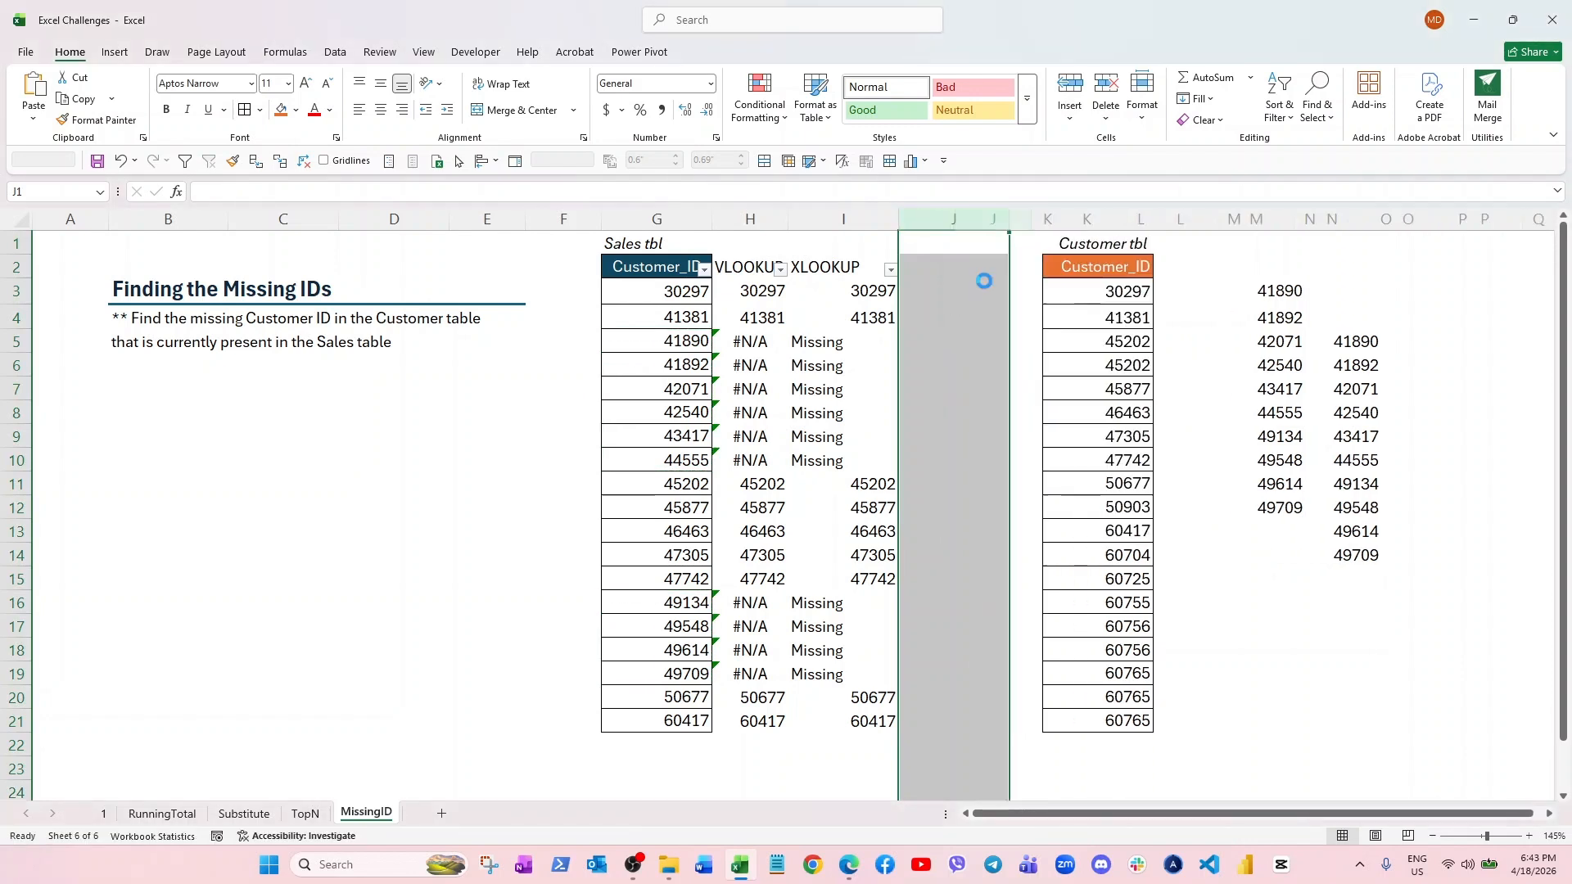
- Enter the header MATCH in J2 in capital letters
left_click(961, 271)
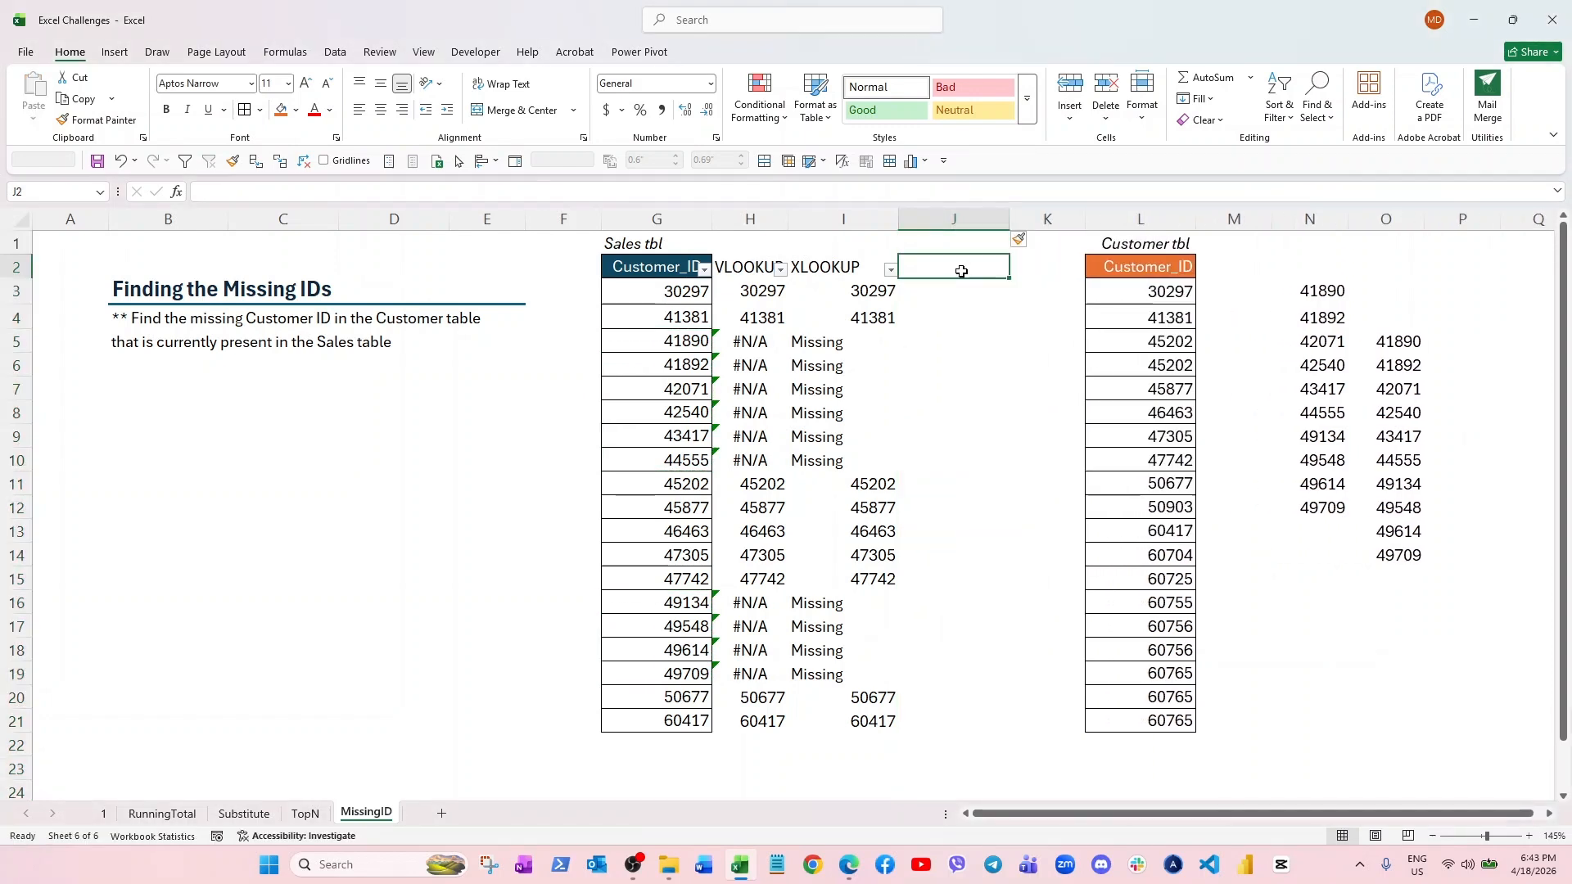
type("Status")
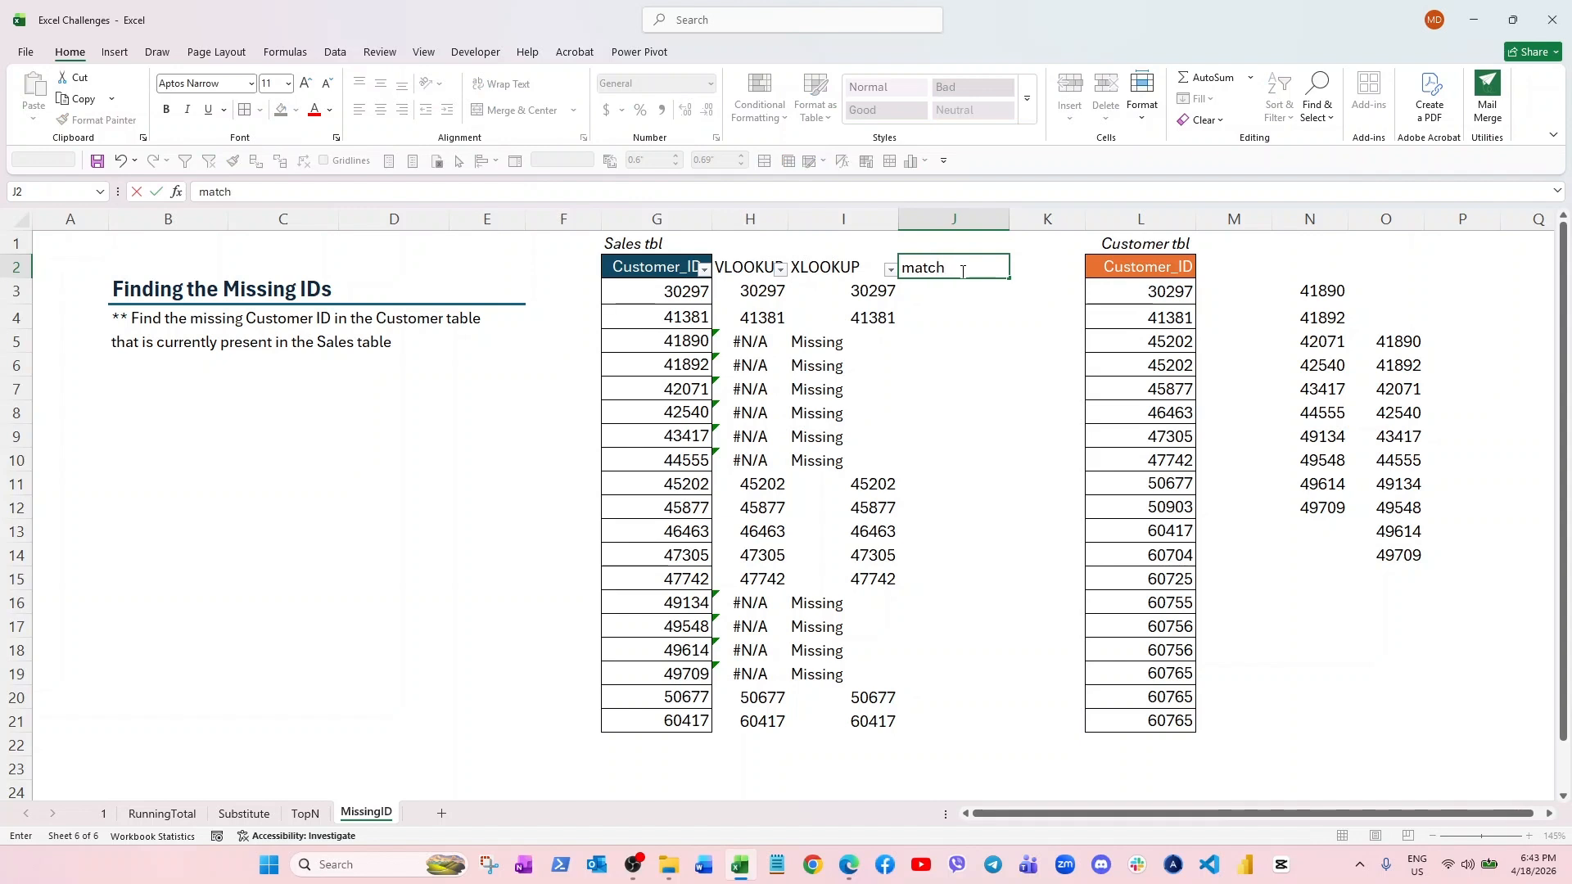
key("BackSpace")
key("BackSpace")
key("BackSpace")
key("BackSpace")
key("BackSpace")
key("BackSpace")
type("MATCH")
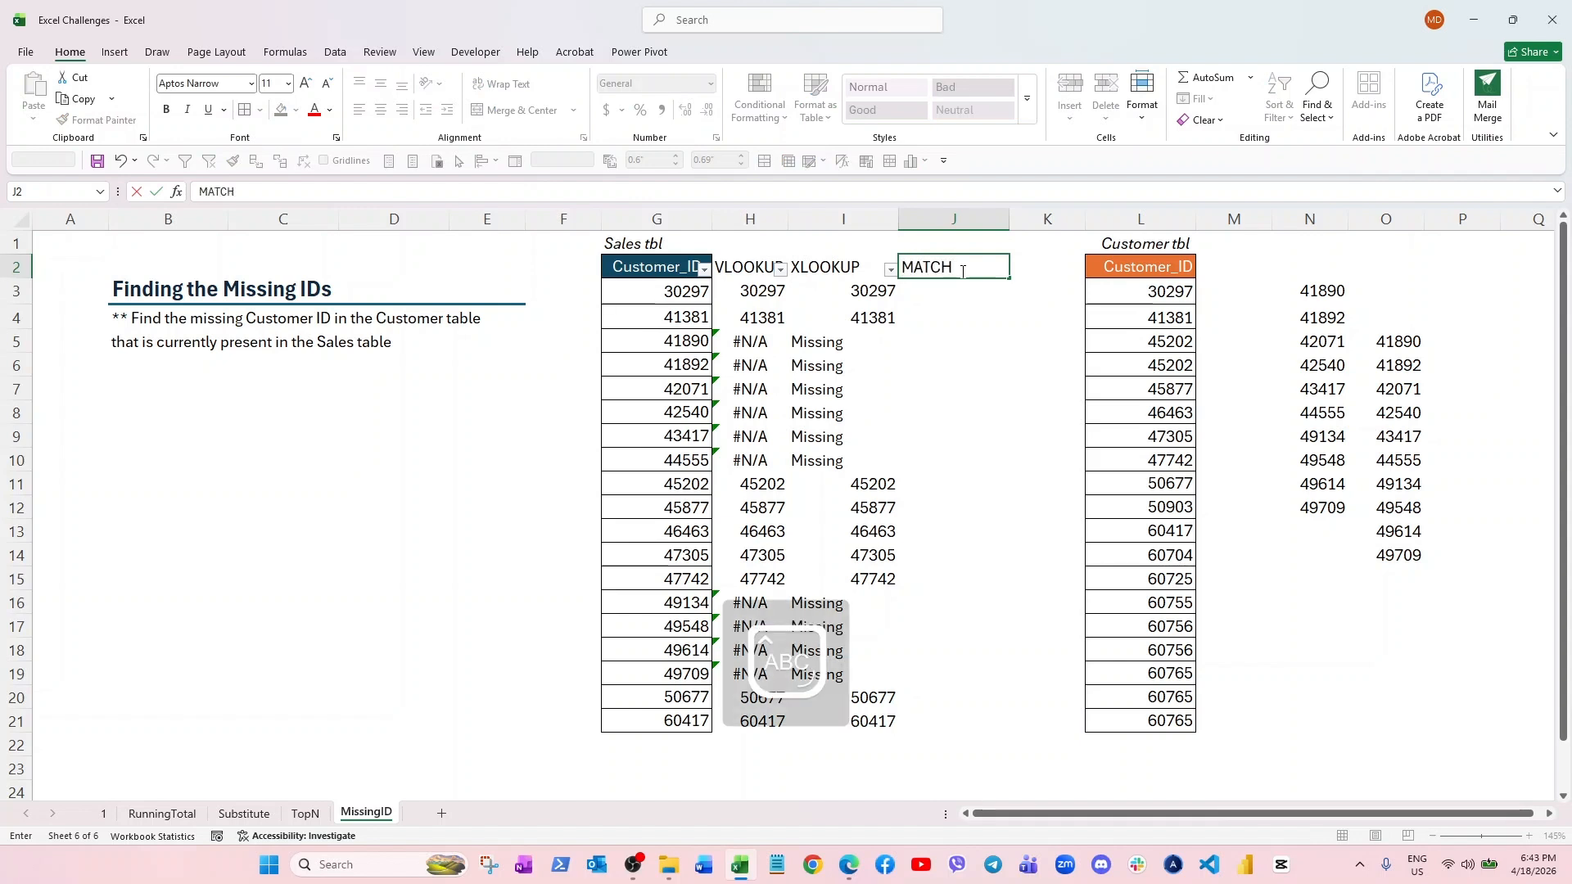
key("Return")
- Enter =MATCH(G3:G21,L3:L21,0) in J3 to find exact matches of all Sales IDs in the Customer table
type("=MAT")
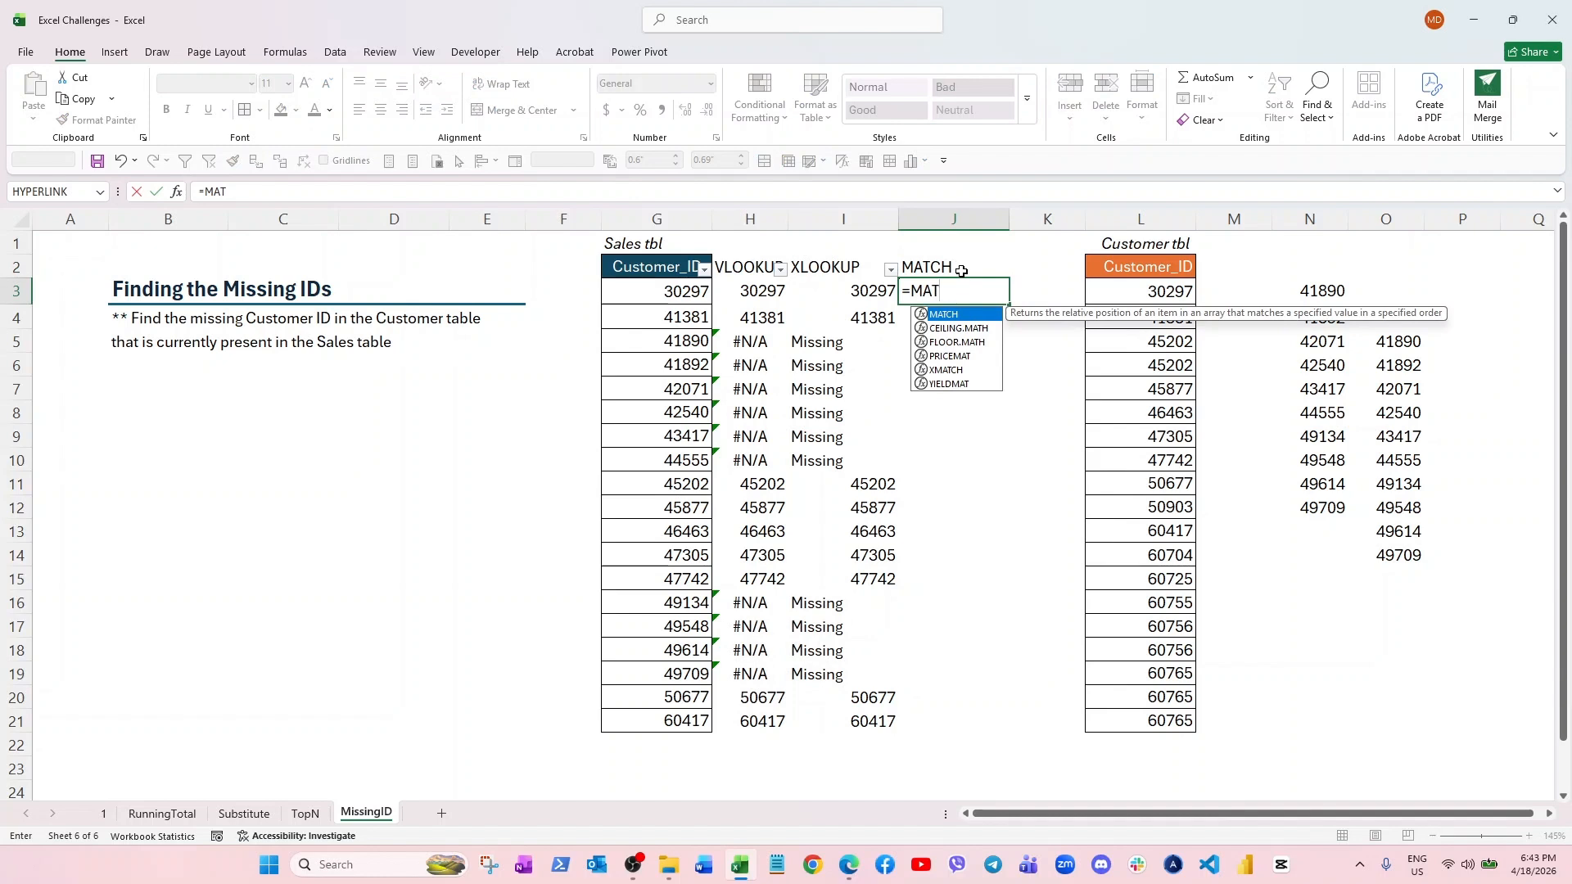
key("Tab")
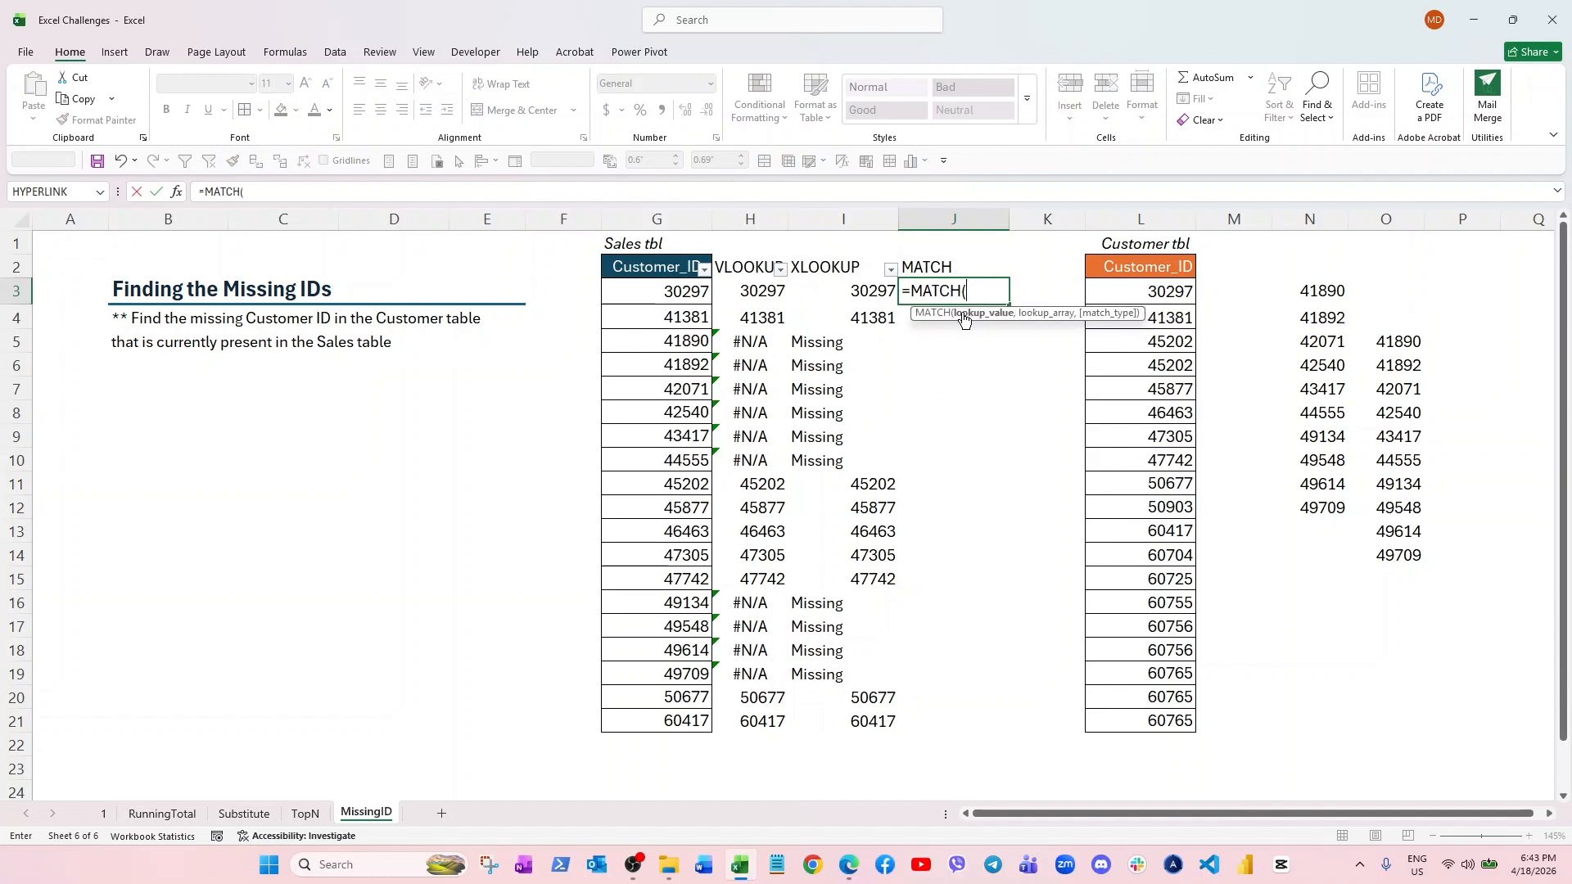
left_click_drag(664, 287, 669, 702)
left_click_drag(670, 718, 670, 718)
type(",")
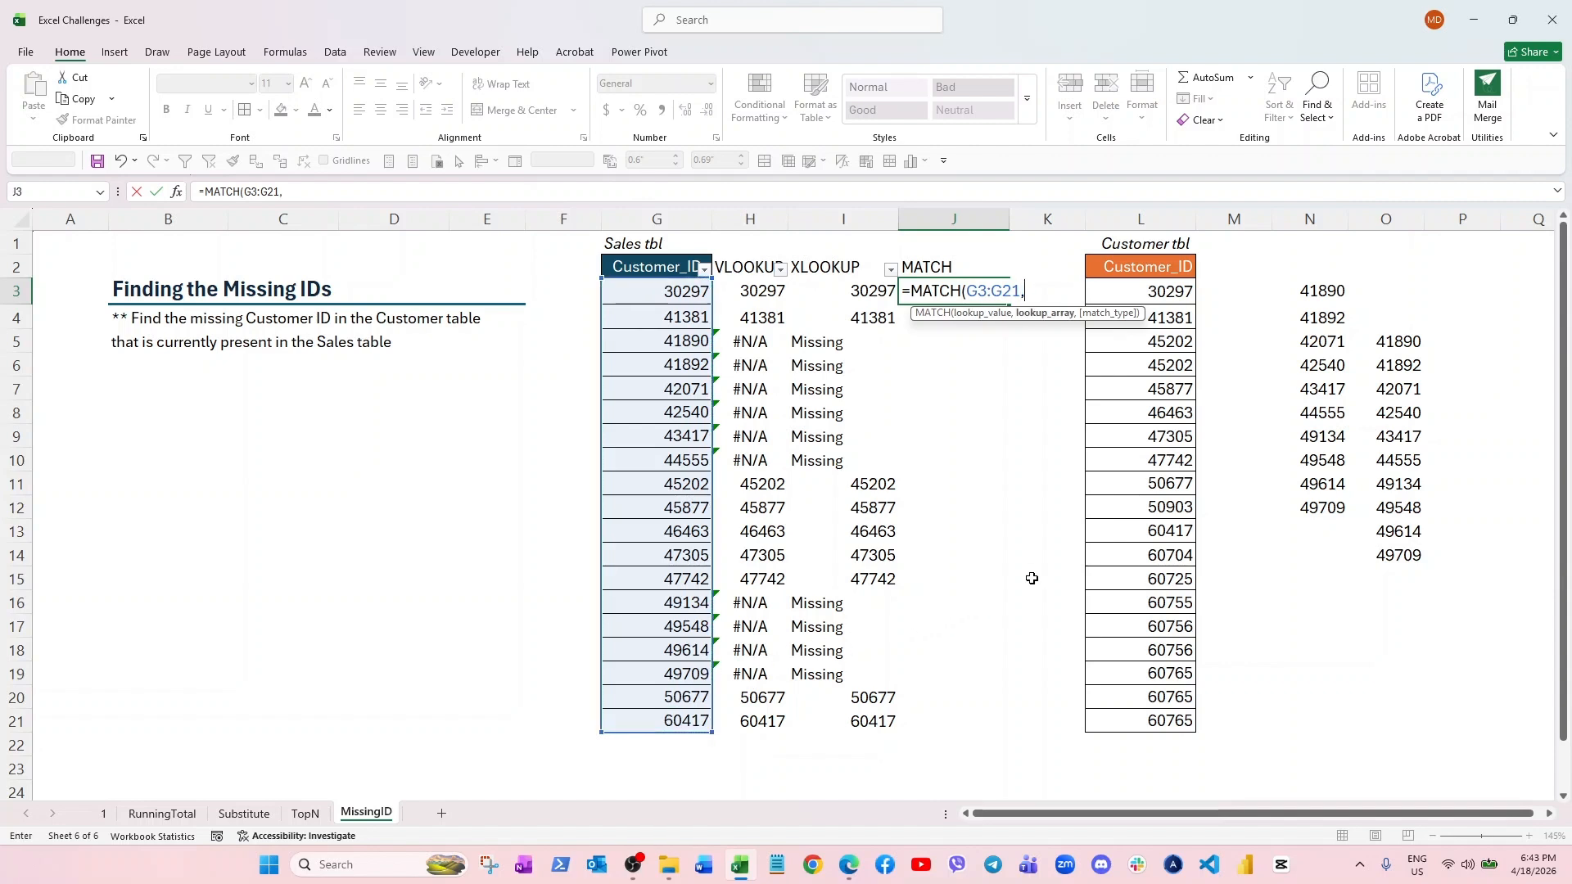
left_click_drag(1146, 293, 1137, 710)
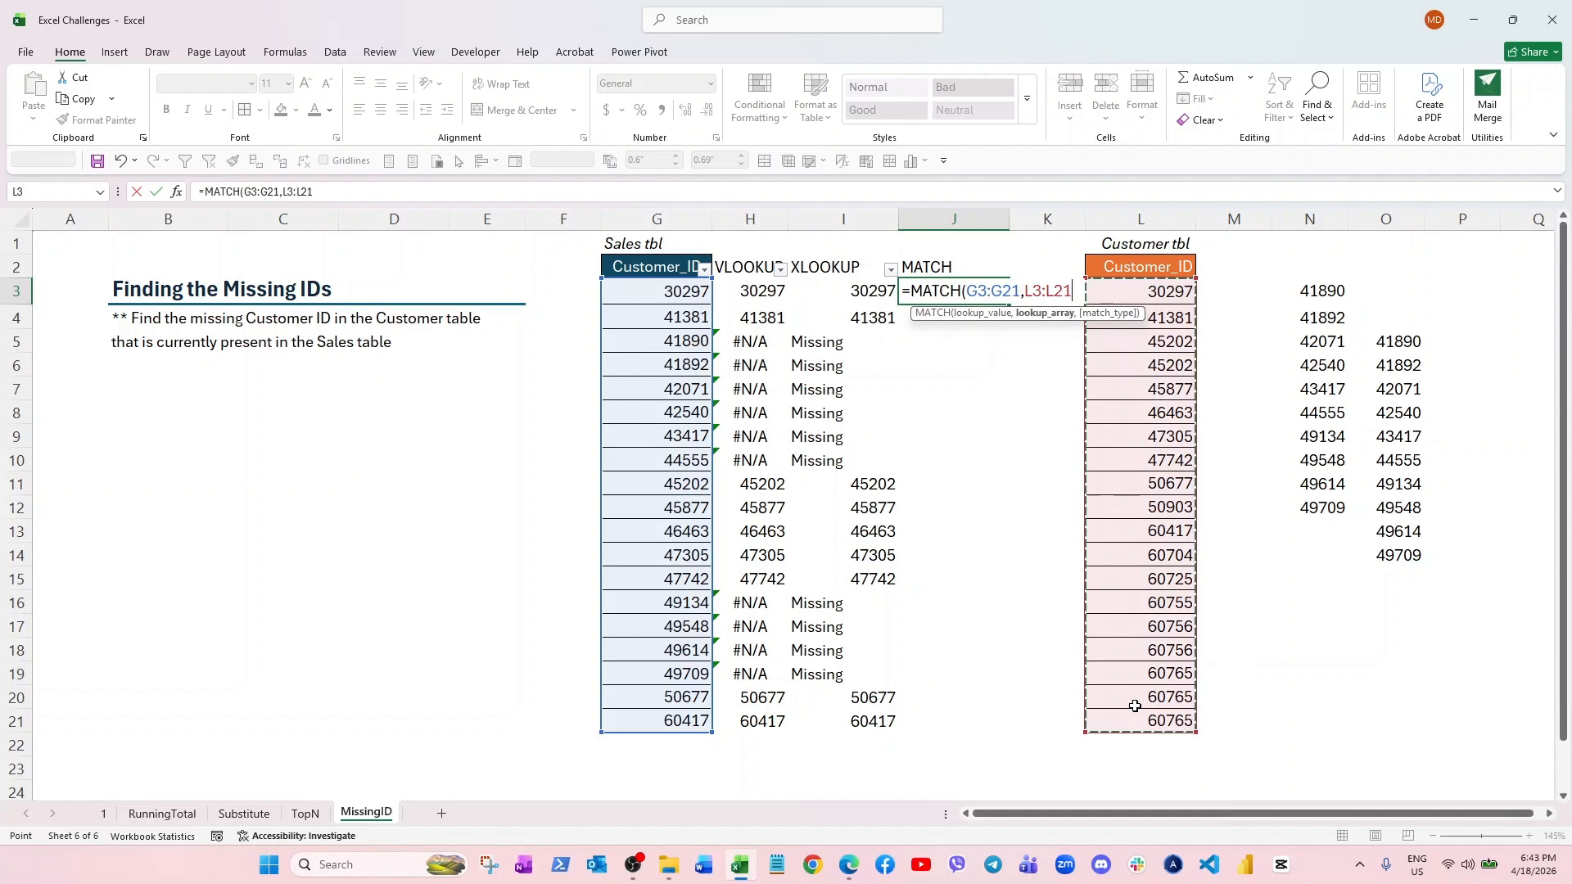
type(",")
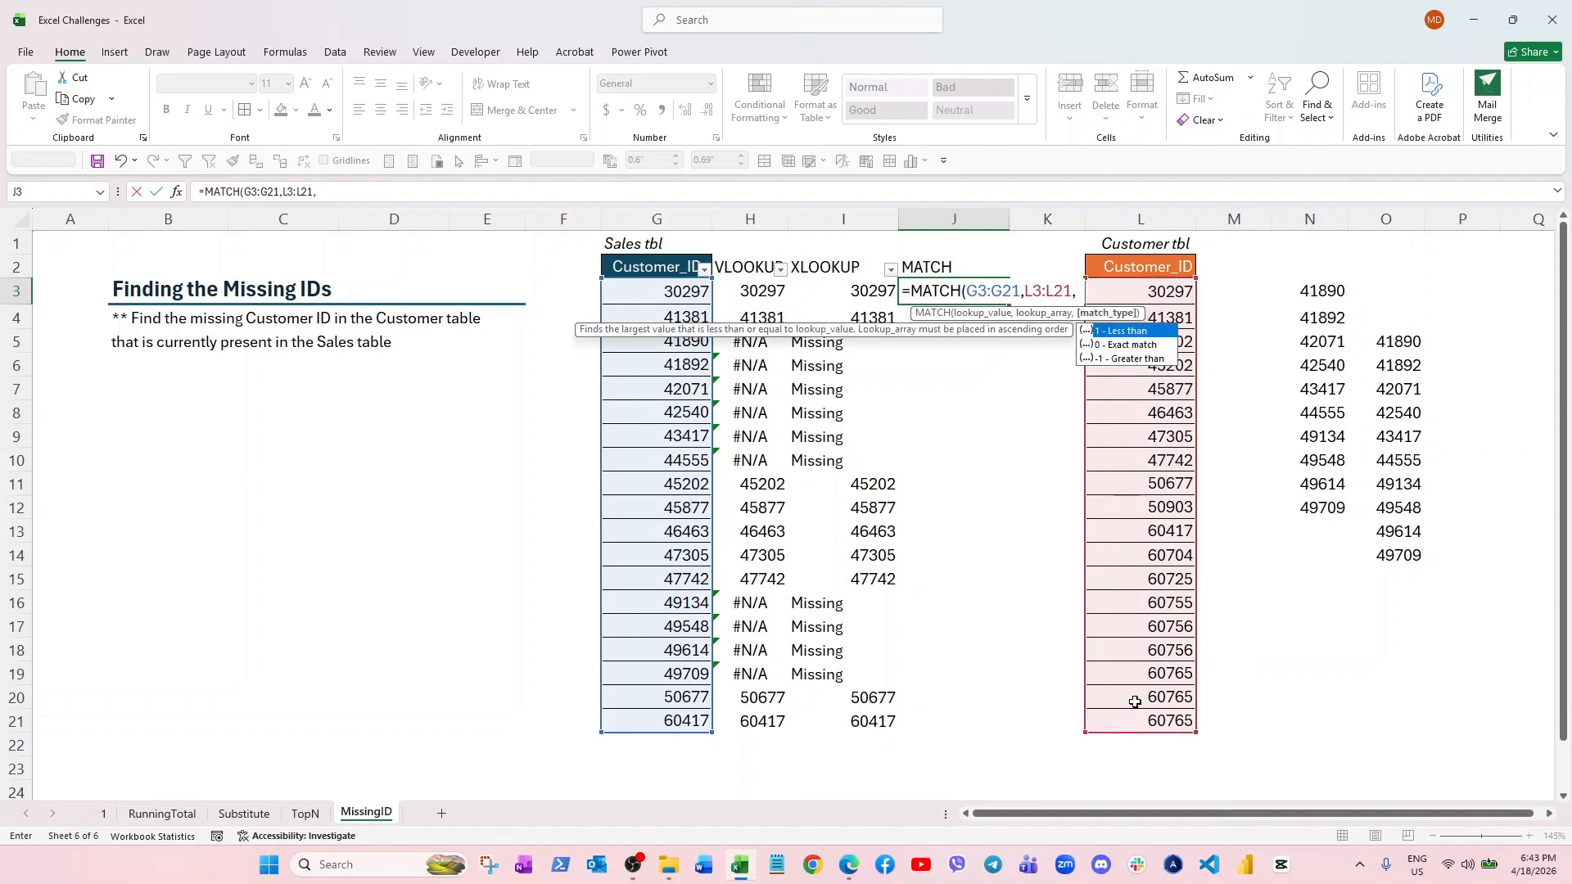
double_click(1150, 344)
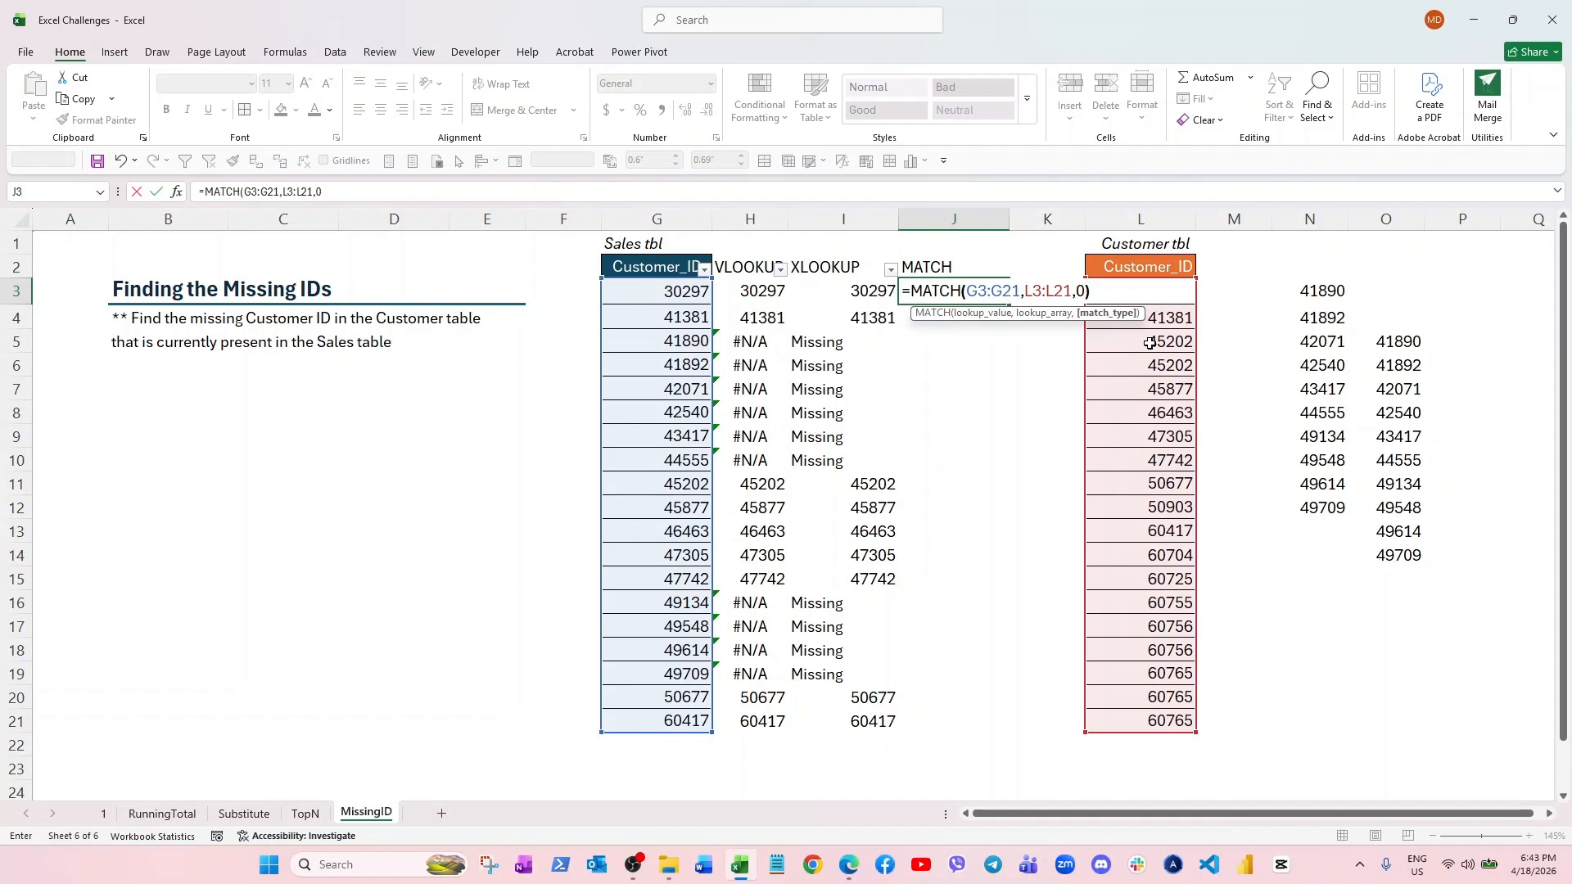
key("Return")
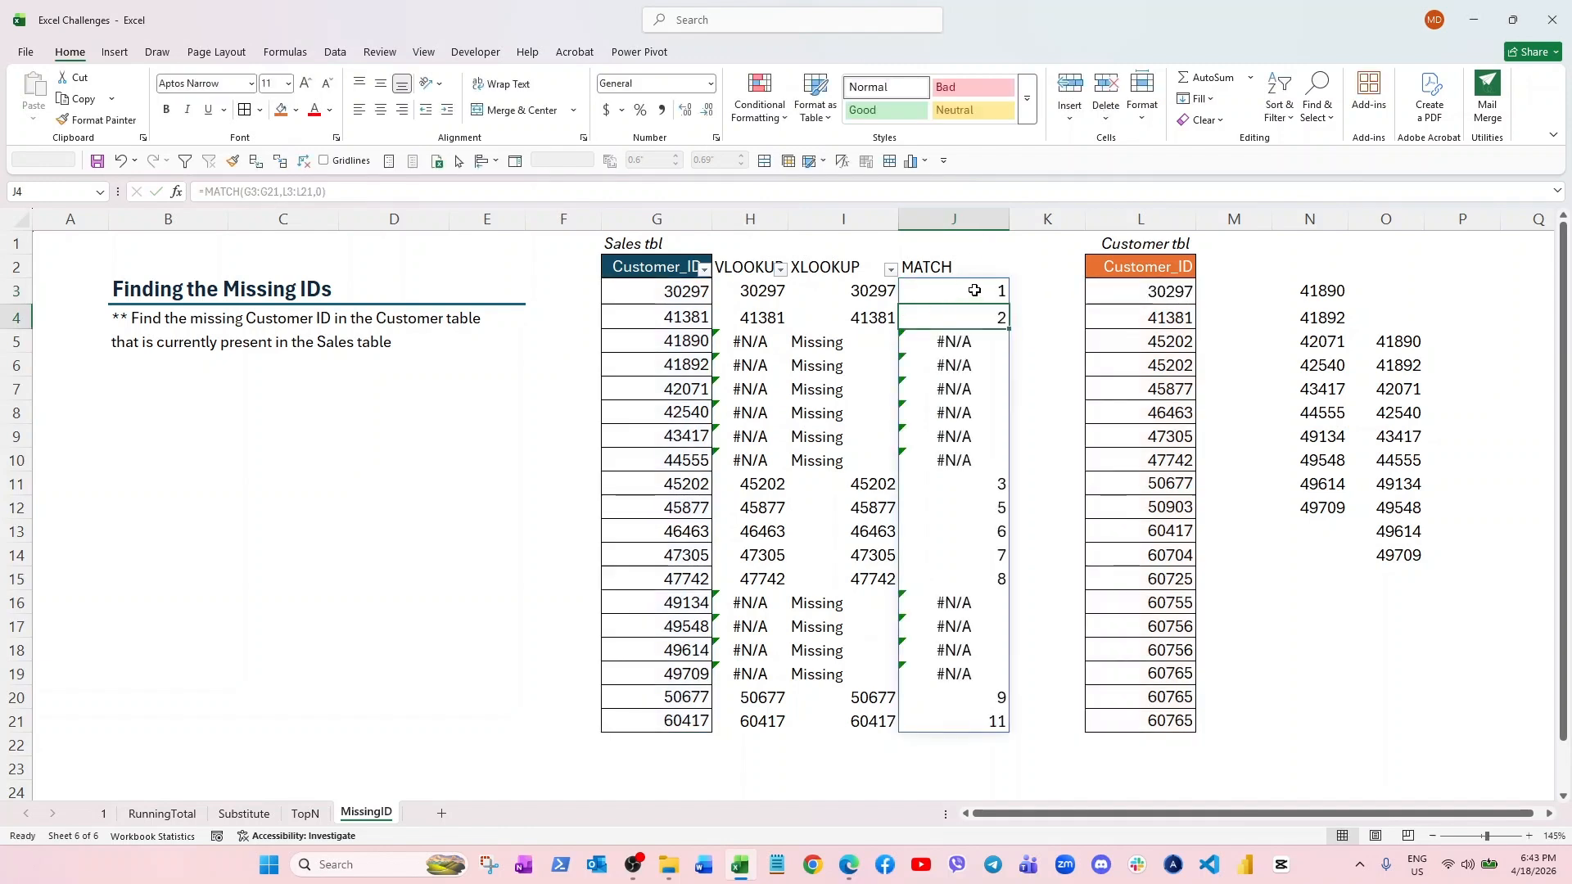
- Compare the MATCH positions in column J with the rows of the corresponding IDs in the Sales and Customer tables
left_click(975, 291)
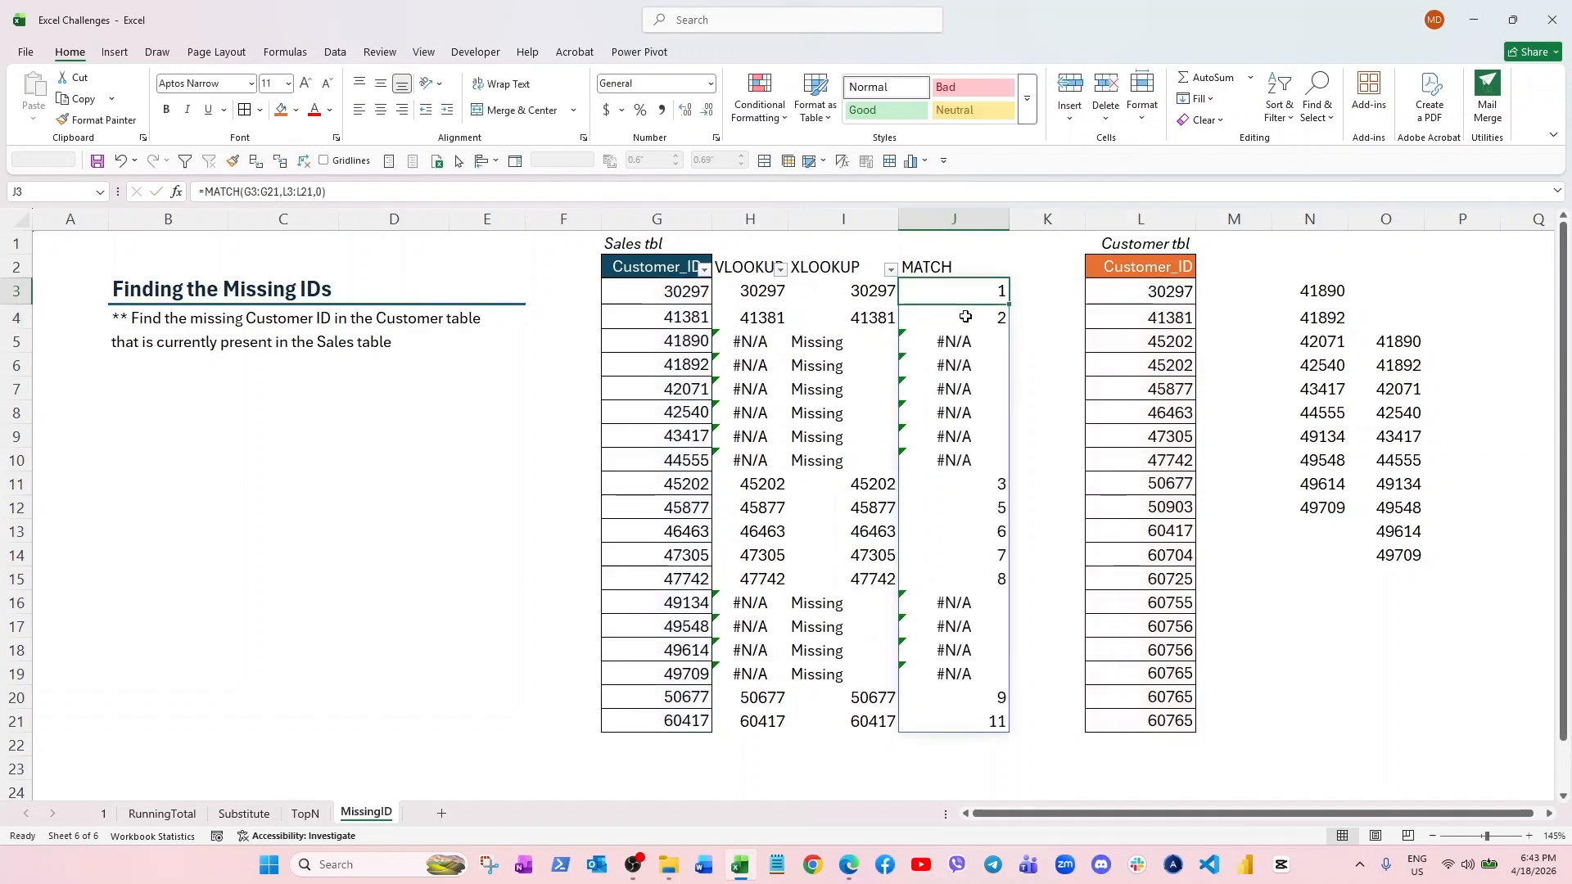
left_click(967, 317)
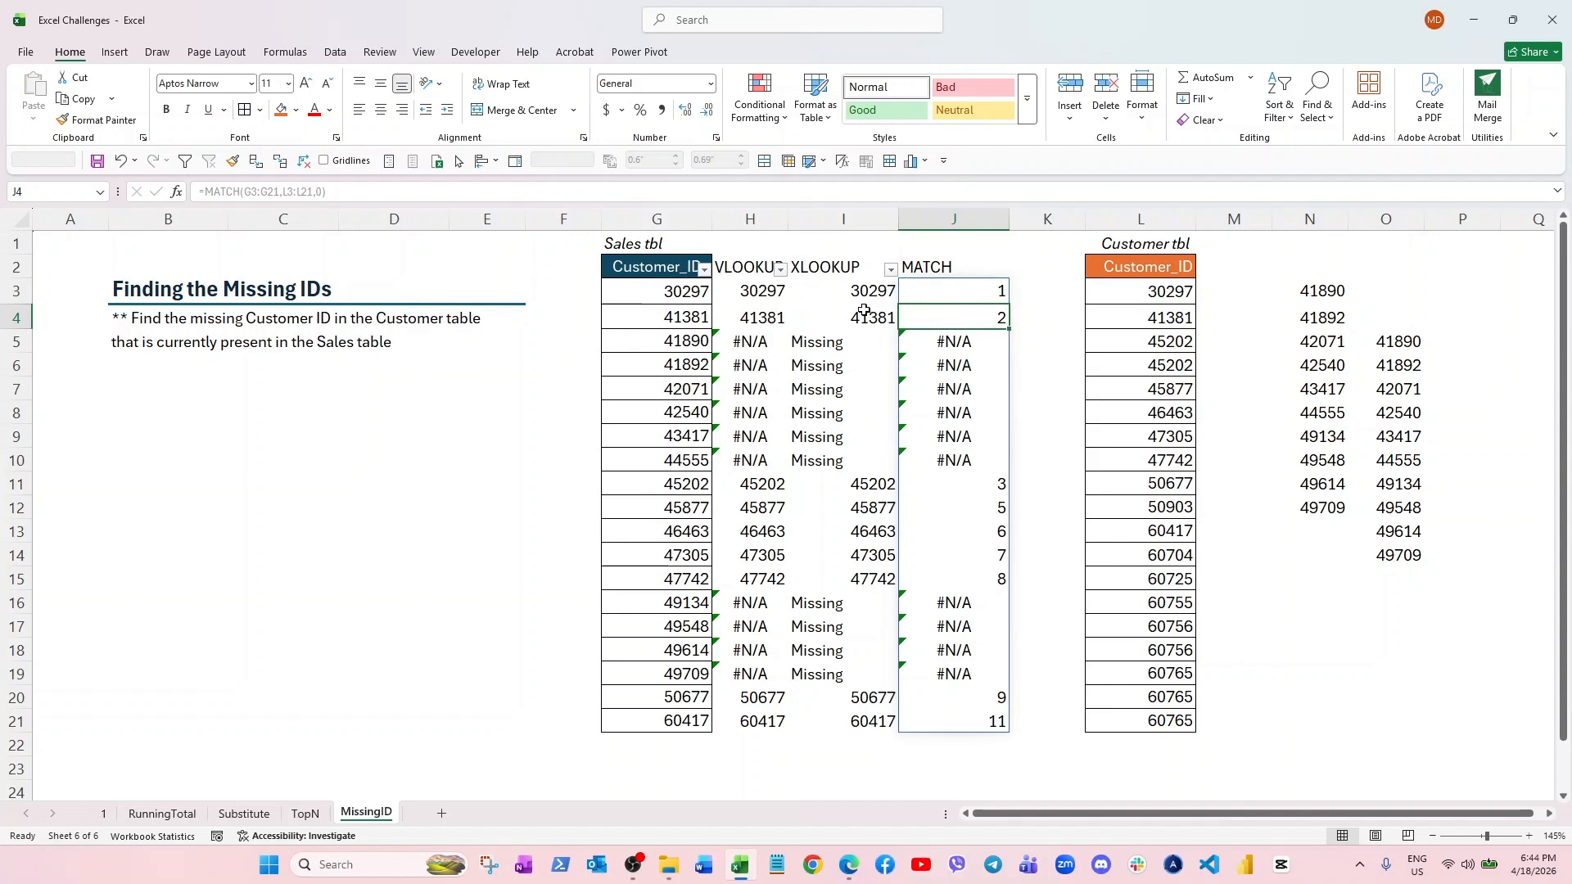
left_click(1137, 291)
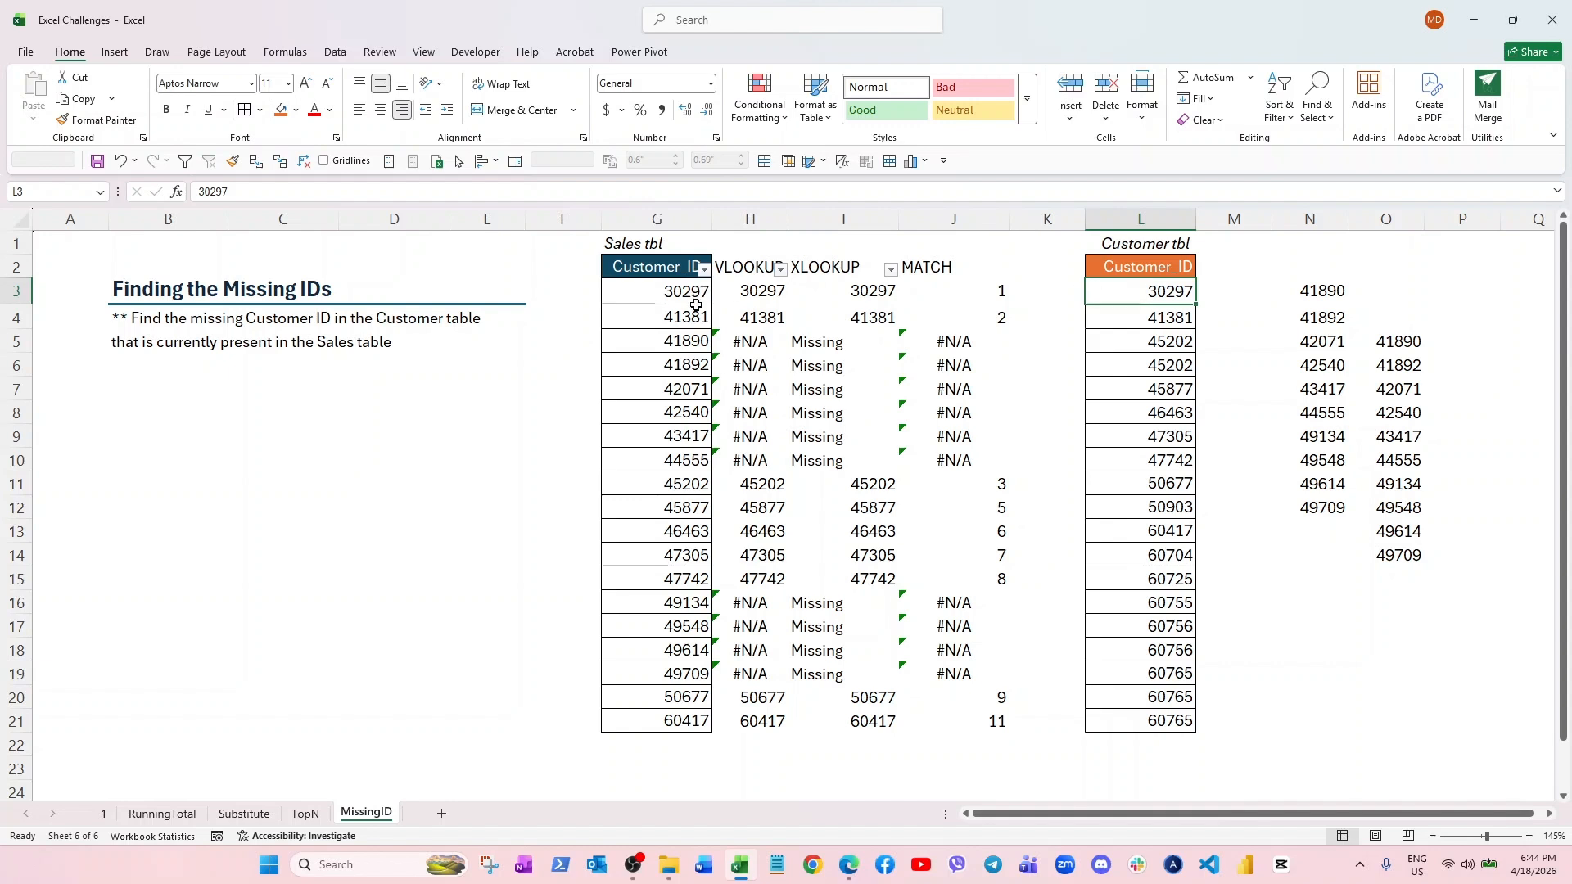
left_click(695, 486)
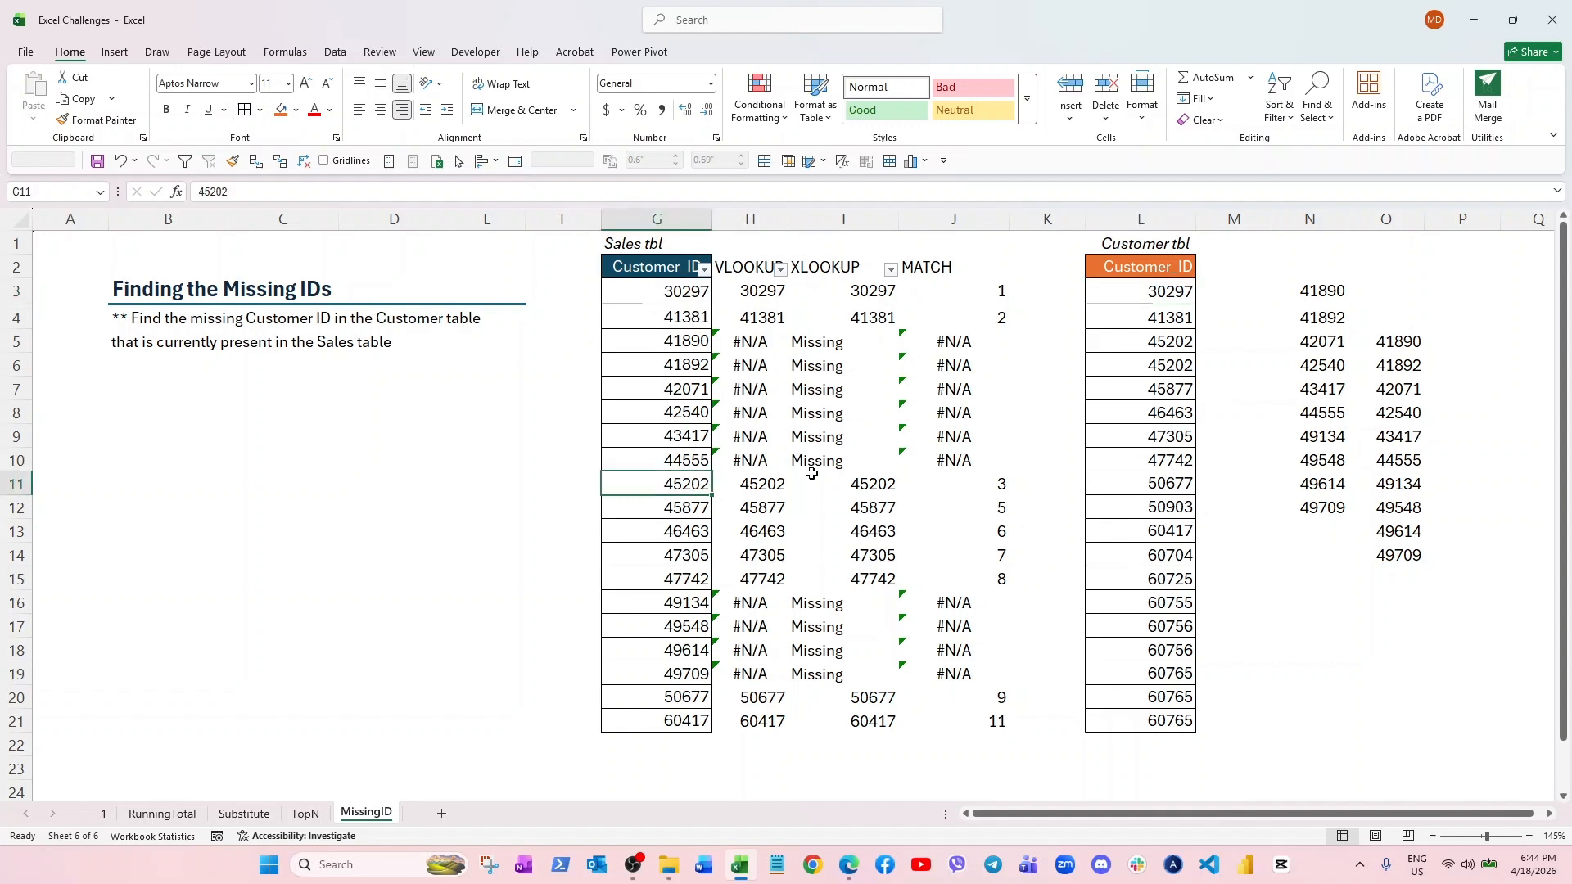
left_click(972, 486)
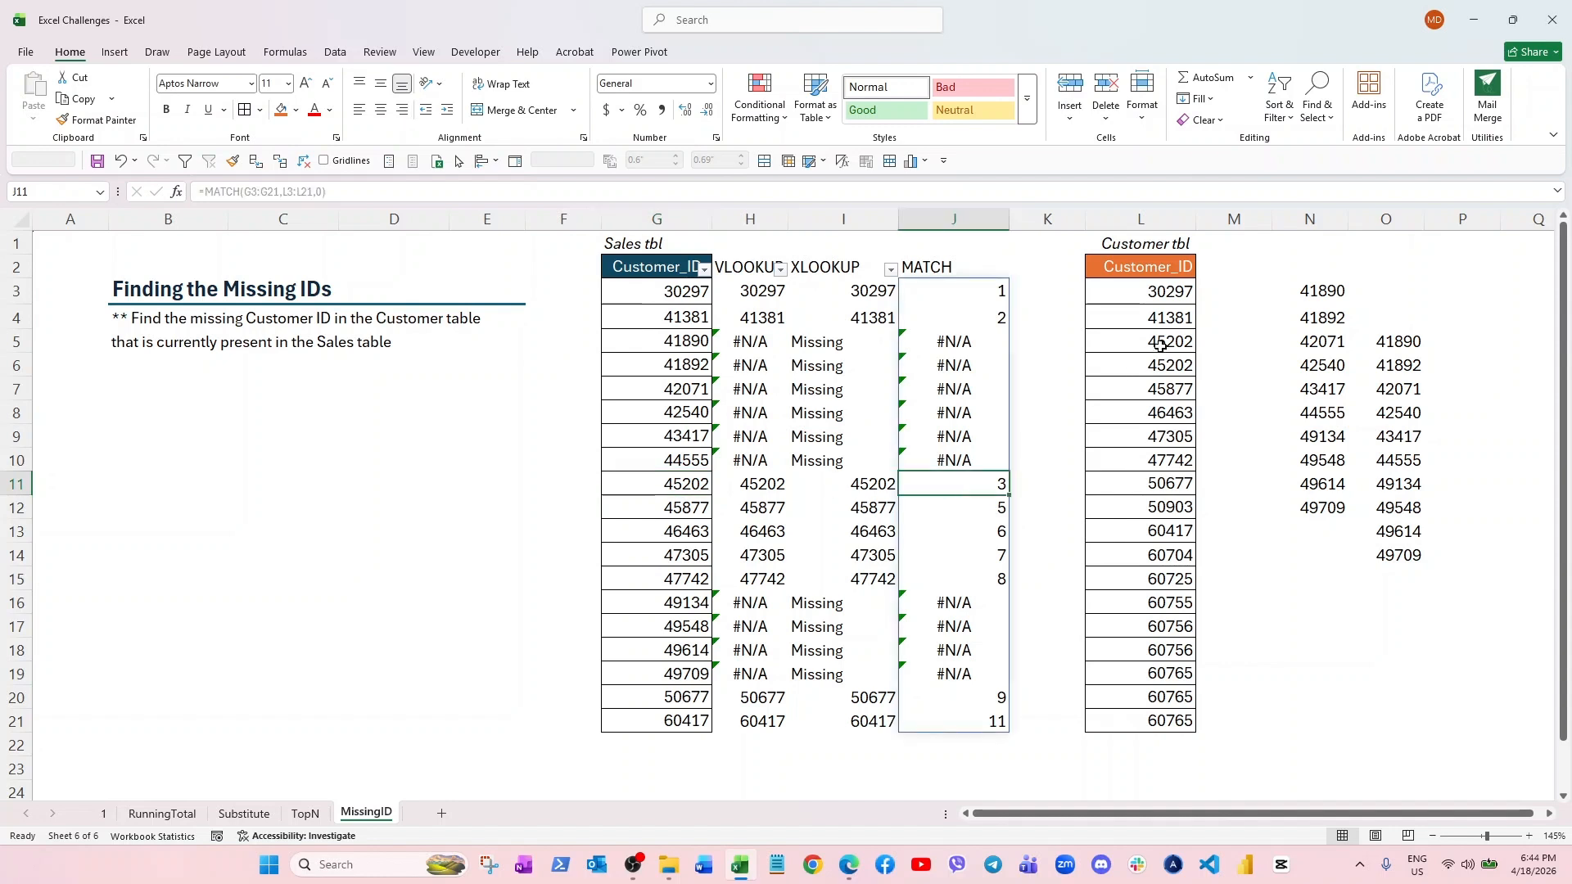
left_click(1161, 345)
left_click(691, 484, "ctrl")
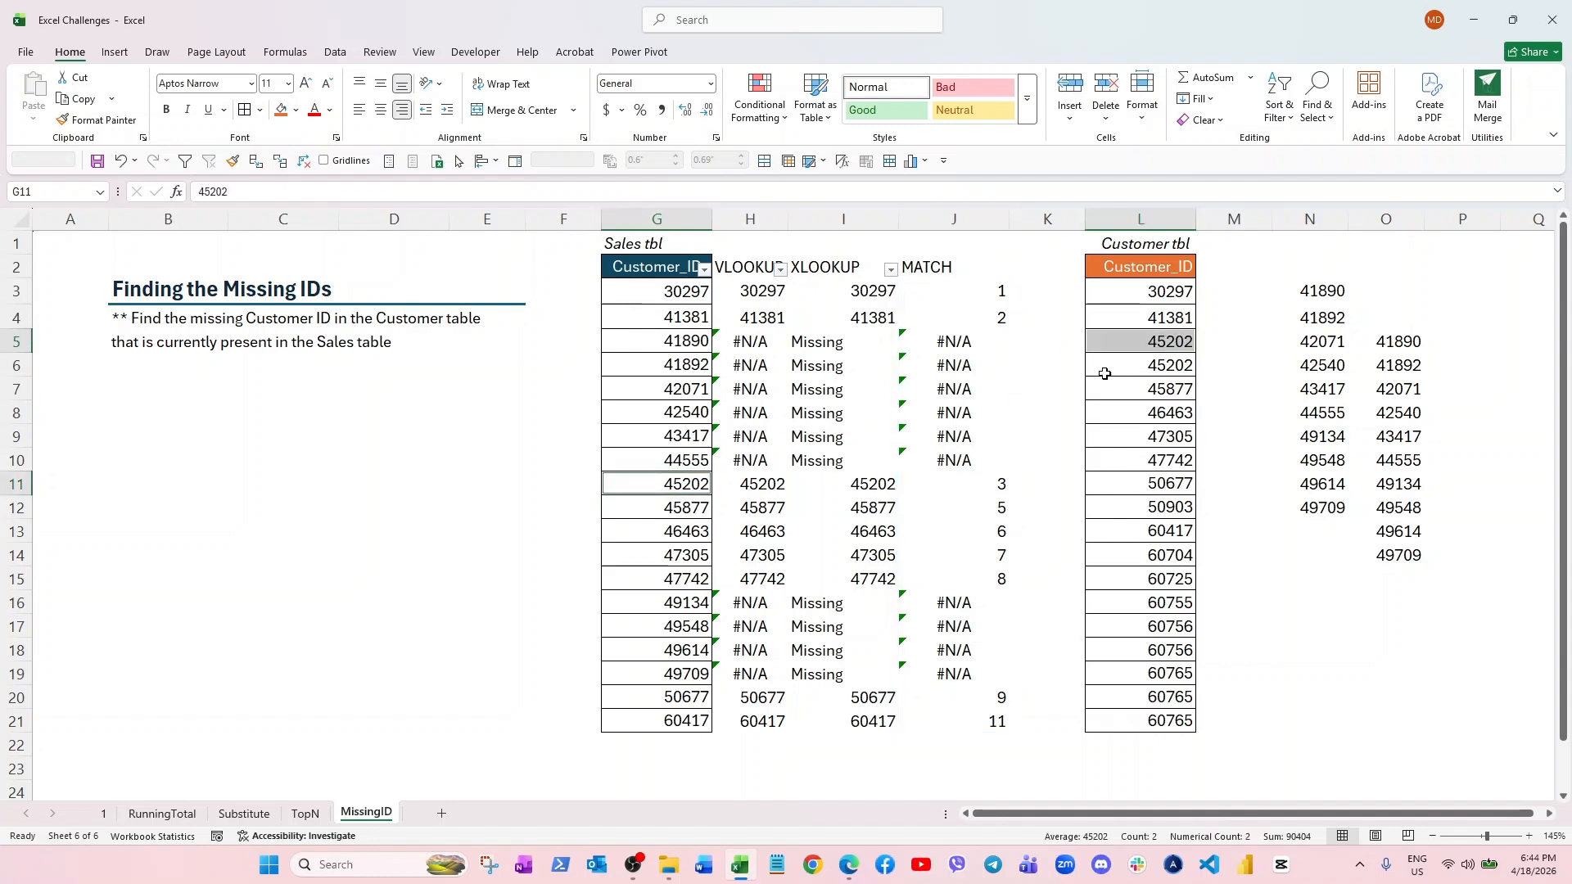
- Wrap the J3 formula in ISNA so it reads =ISNA(MATCH(G3:G21,L3:L21,0))
left_click(970, 290)
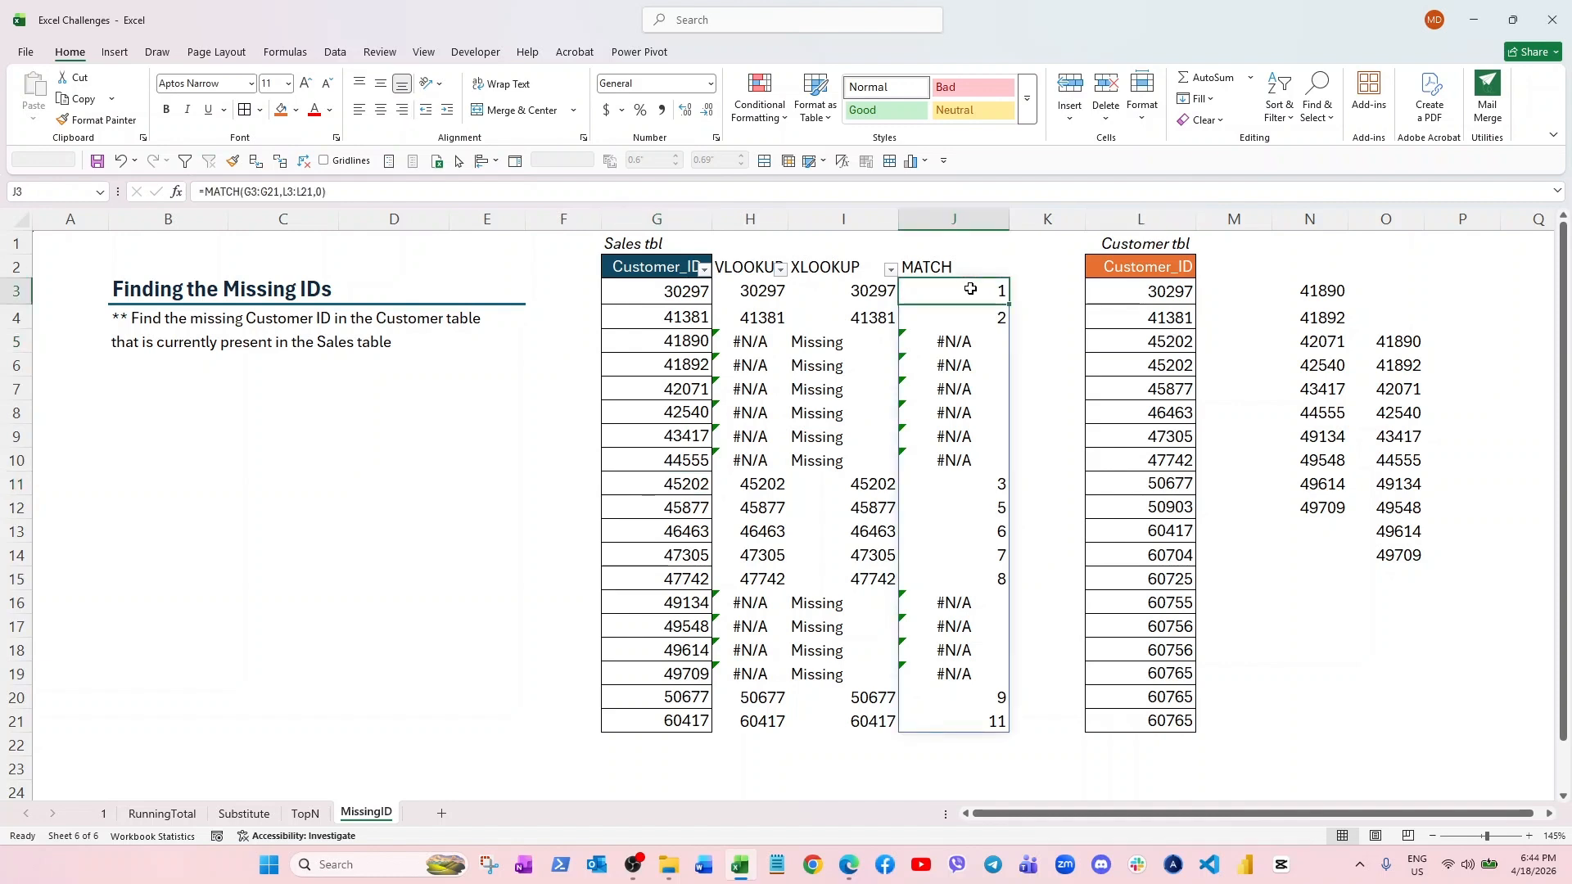
left_click(212, 194)
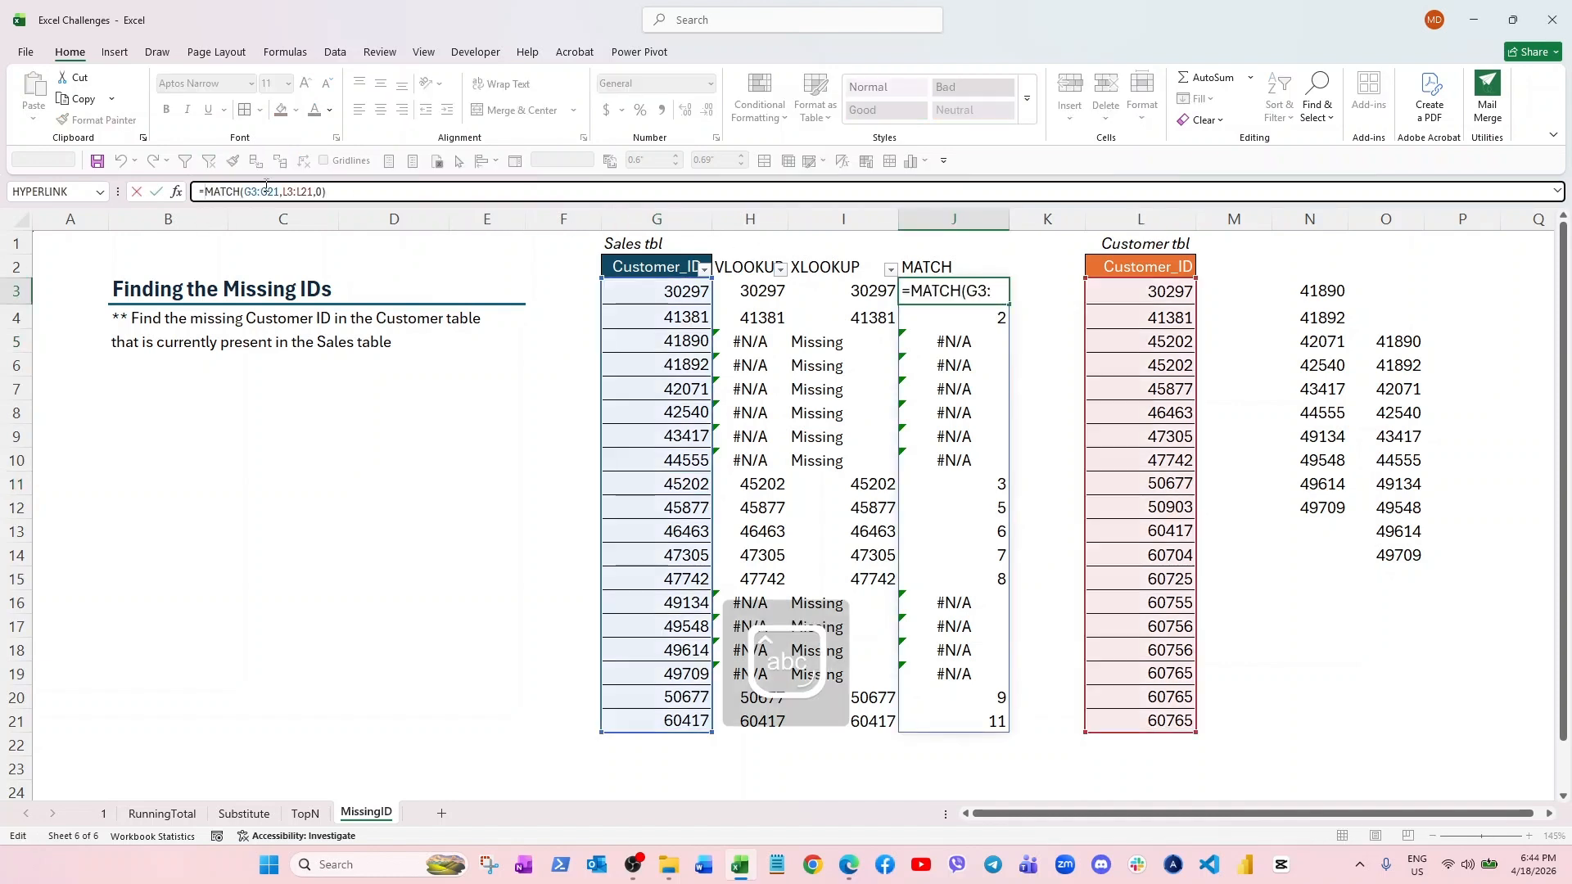
type("isna(")
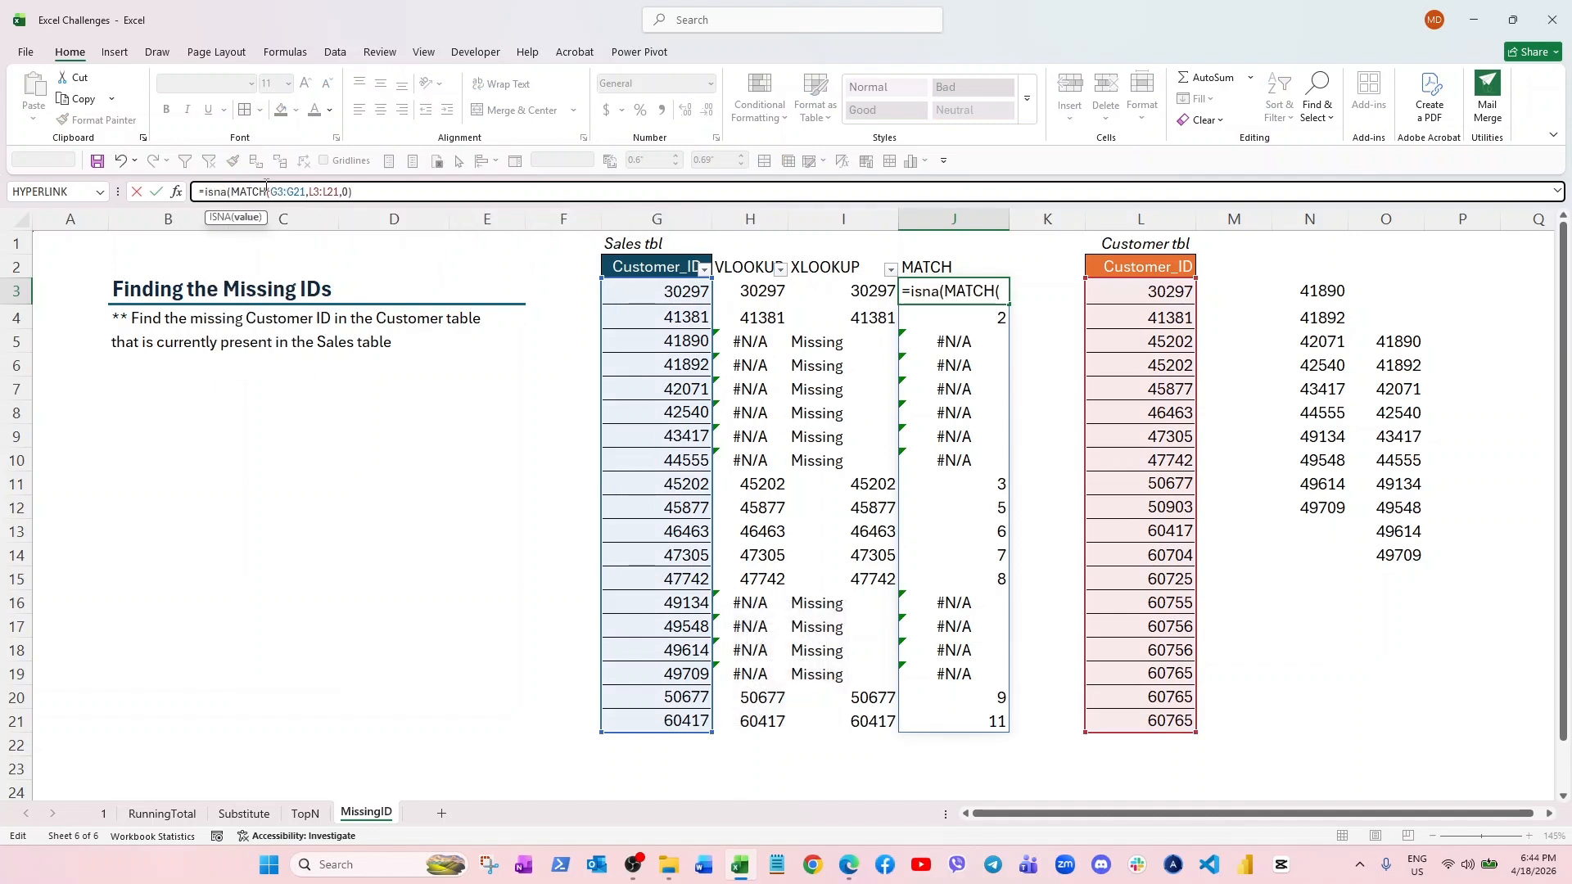
key("End")
key("Return")
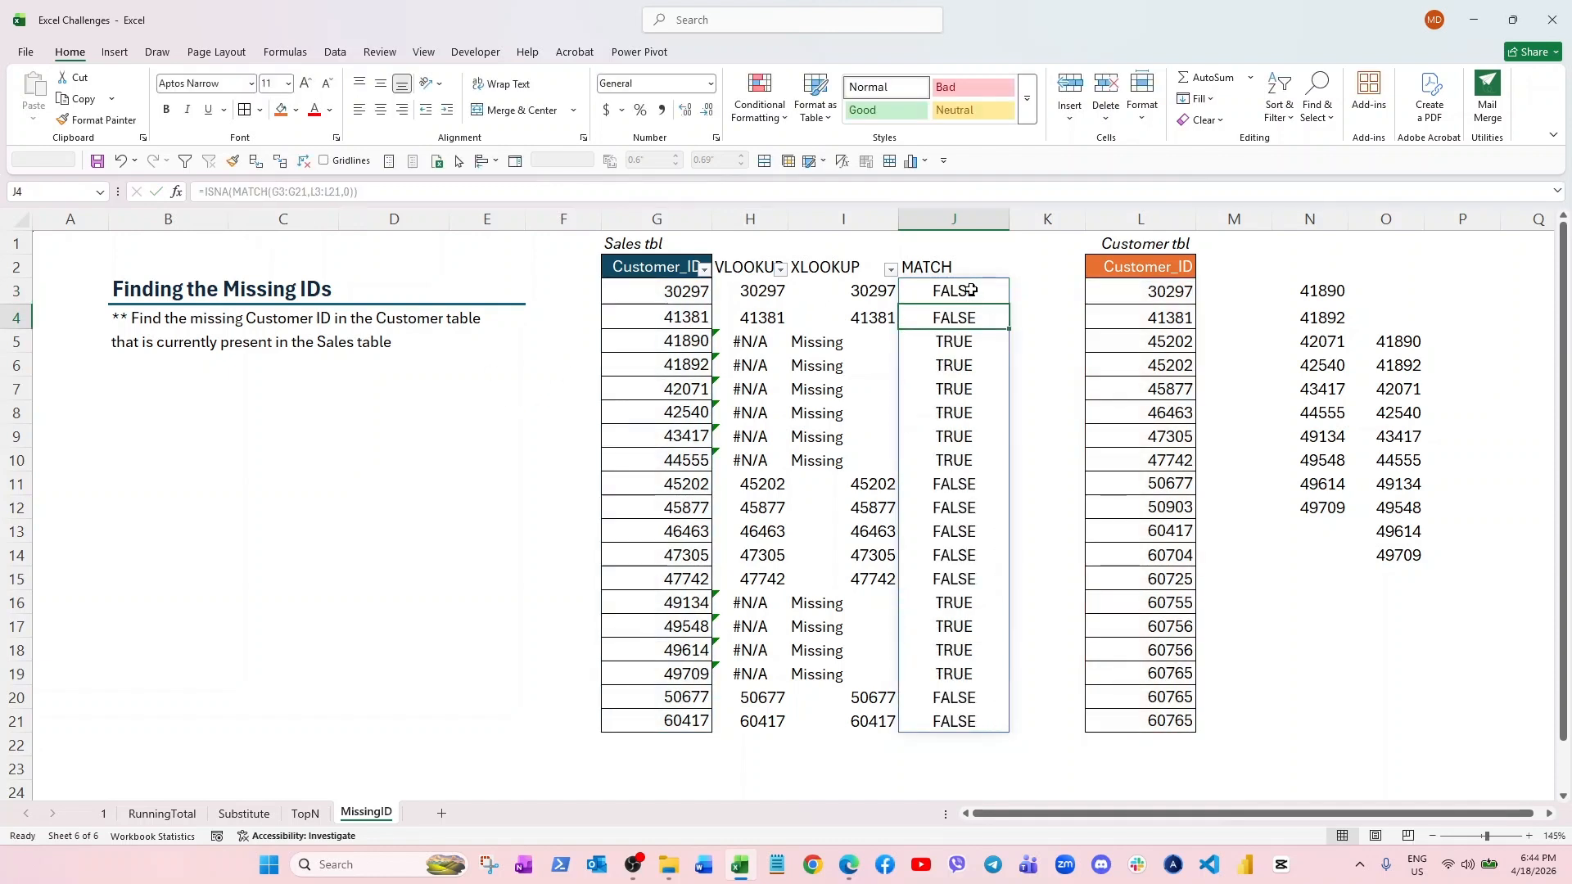
- Multiply the ISNA formula in J3 by 1 to convert its TRUE/FALSE results into numbers
left_click_drag(972, 290, 978, 722)
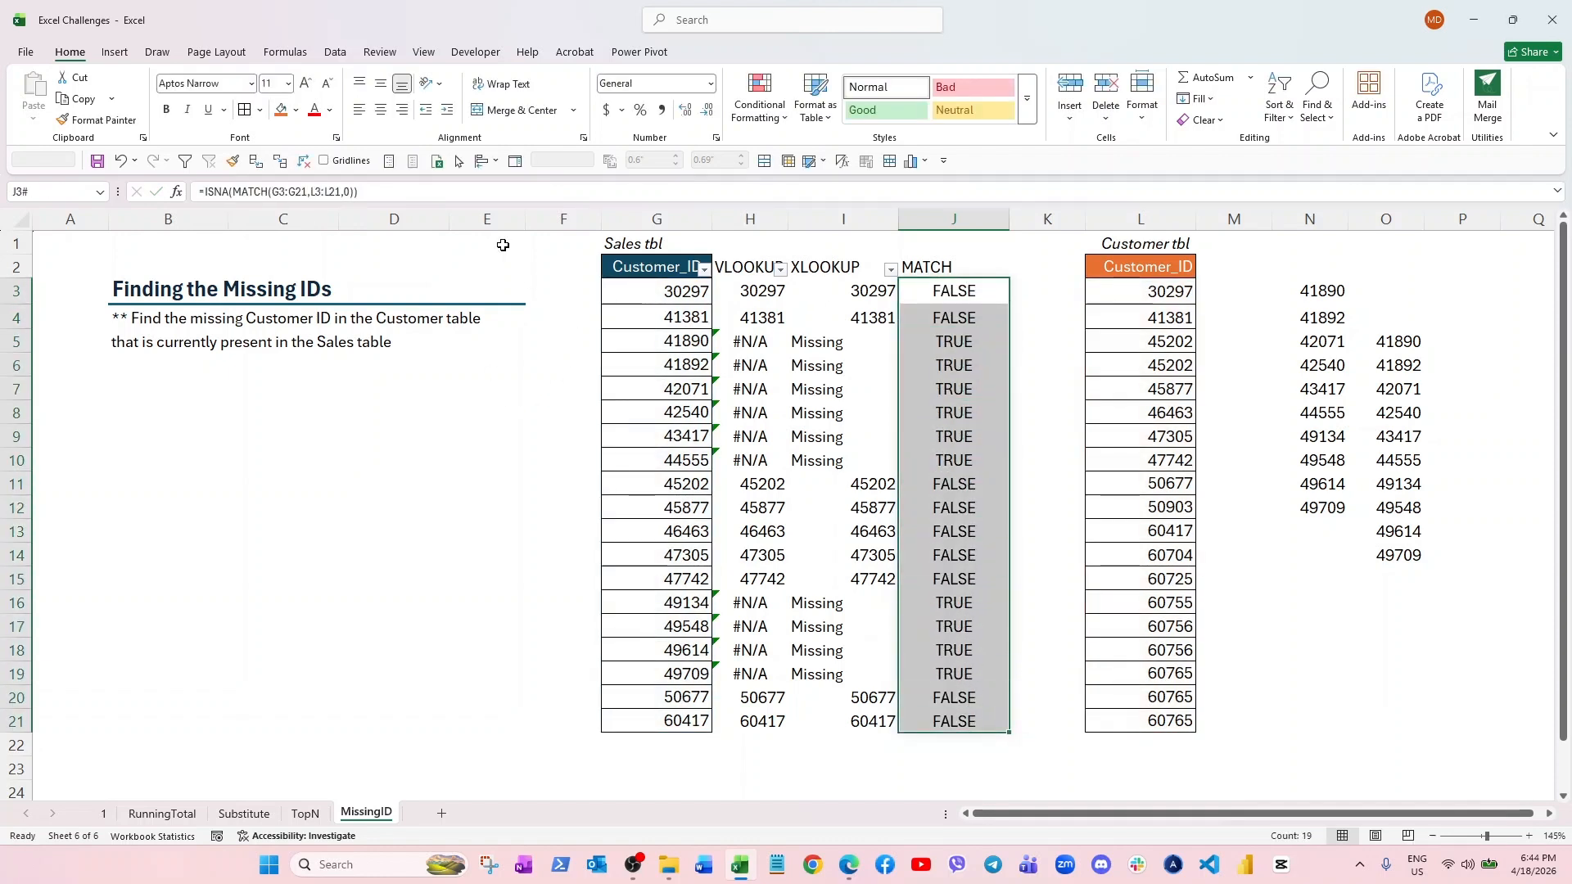
left_click(429, 196)
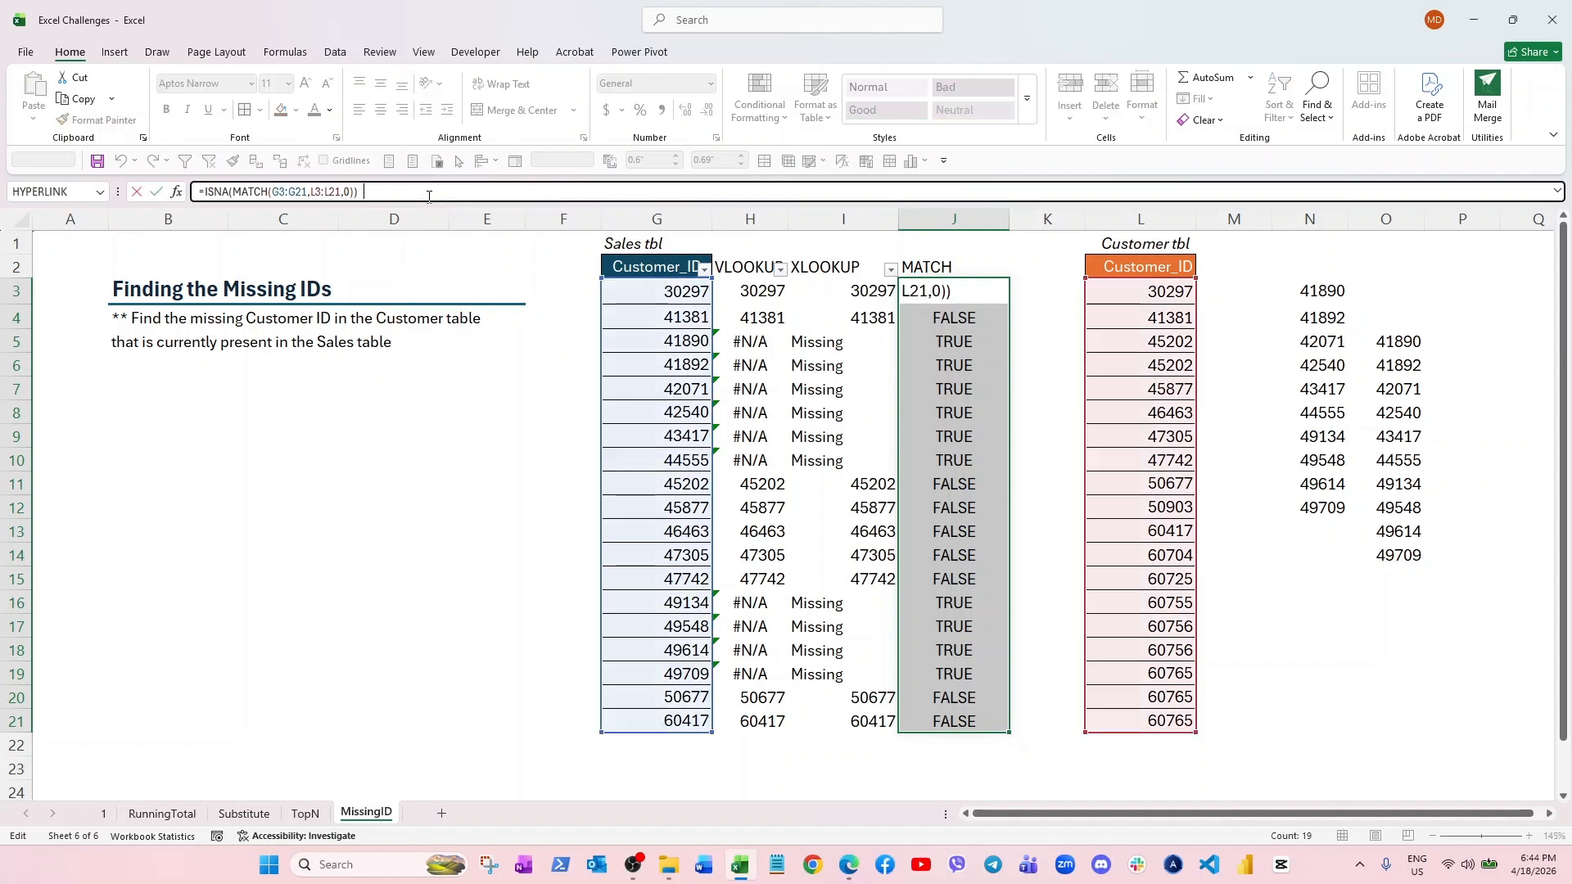
type("*1")
key("Return")
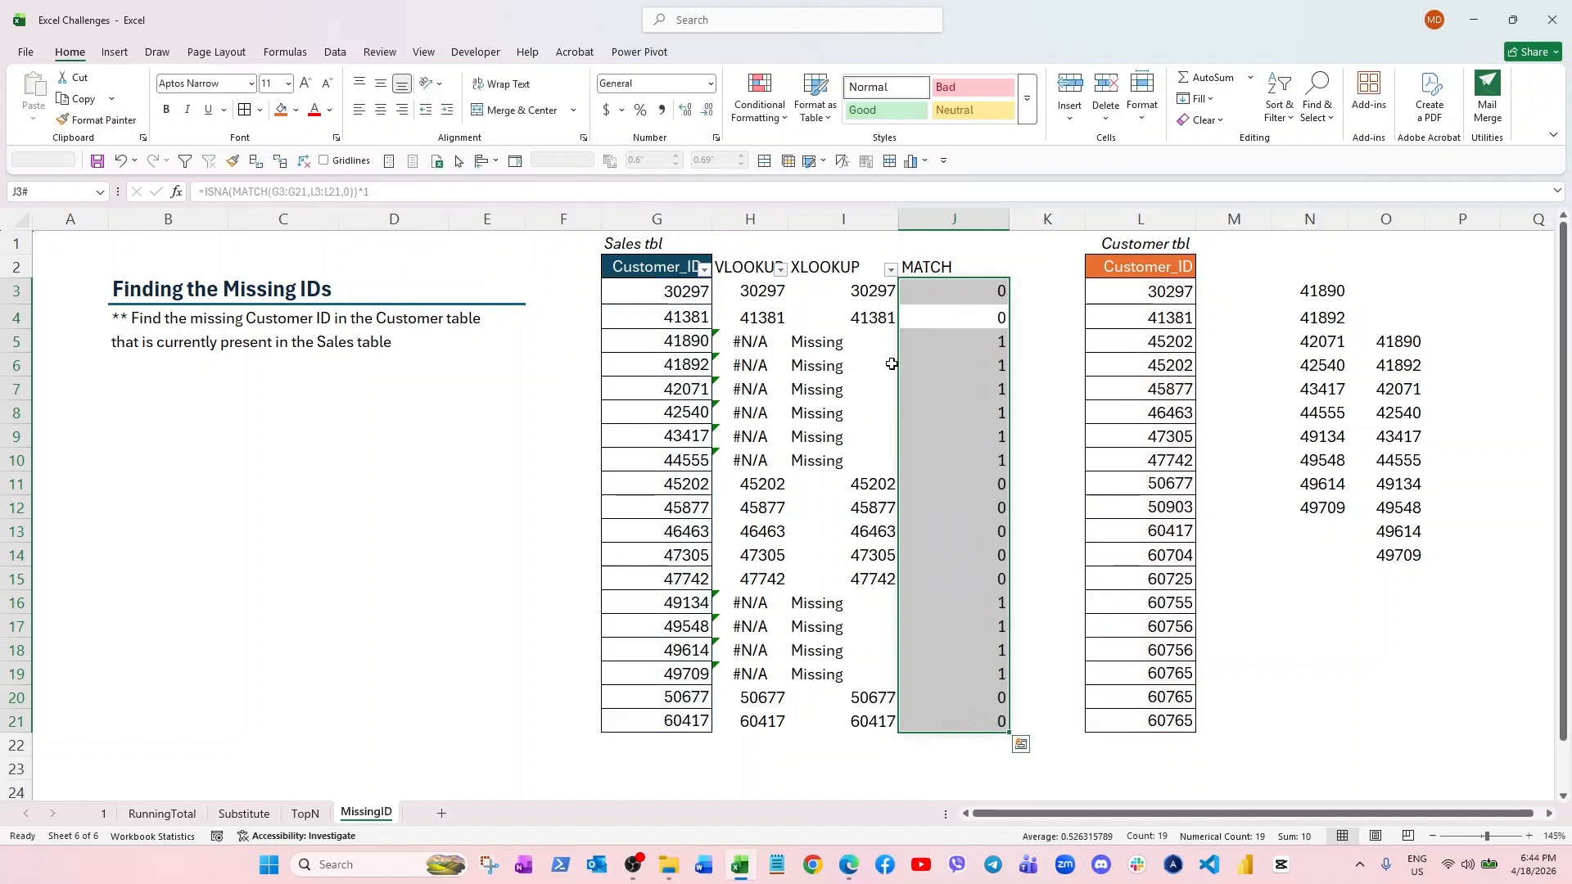
left_click_drag(948, 343, 967, 463)
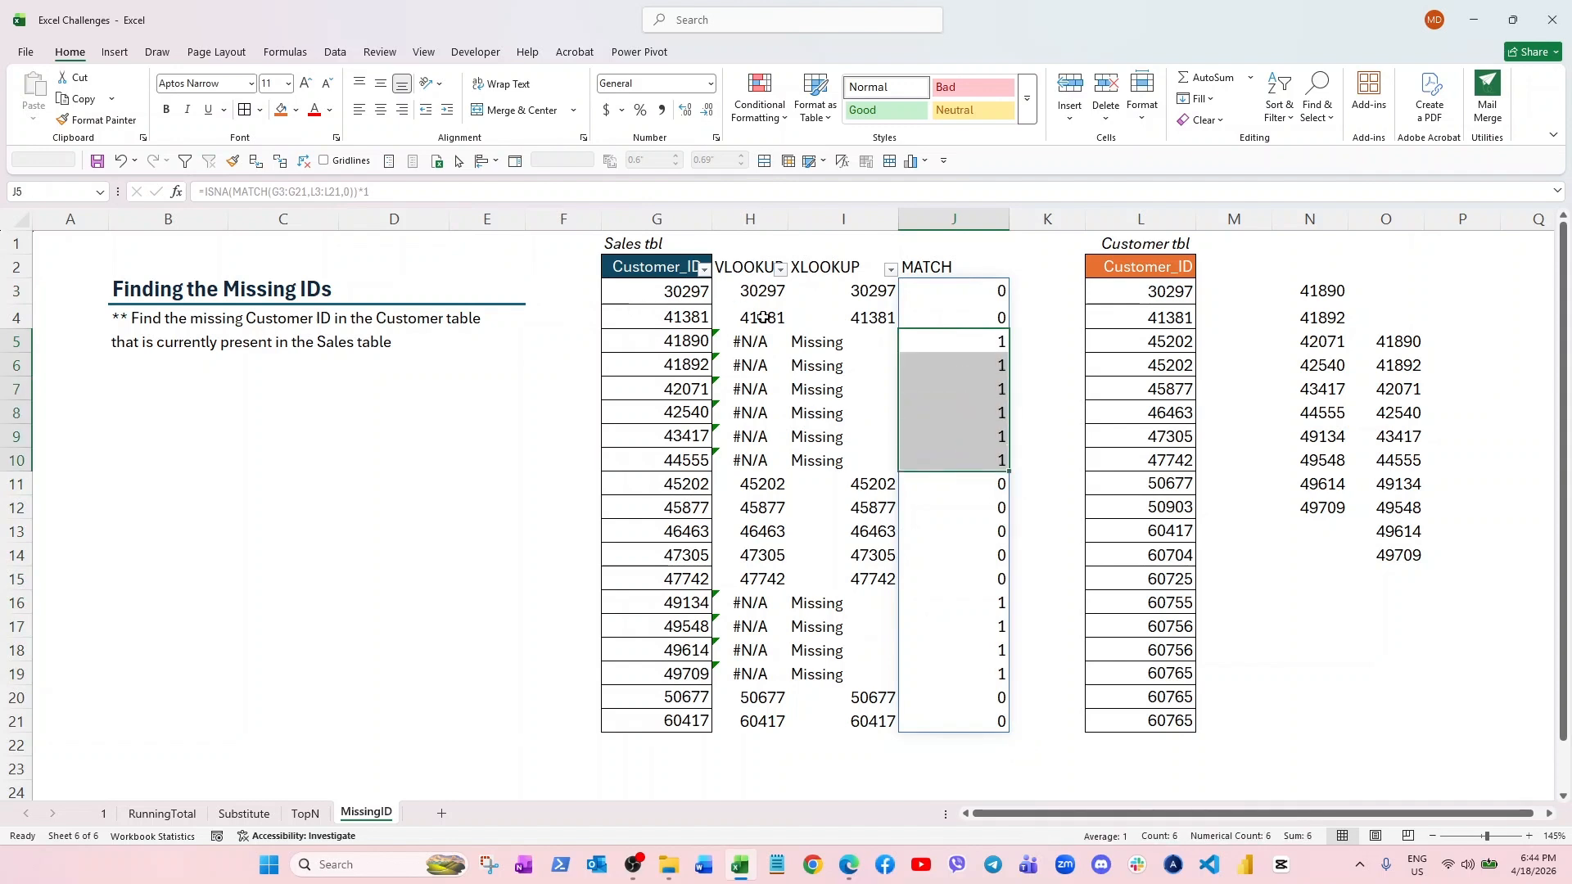
- Remove the *1 multiplication from the end of the ISNA formula in J3
left_click(934, 295)
left_click(414, 196)
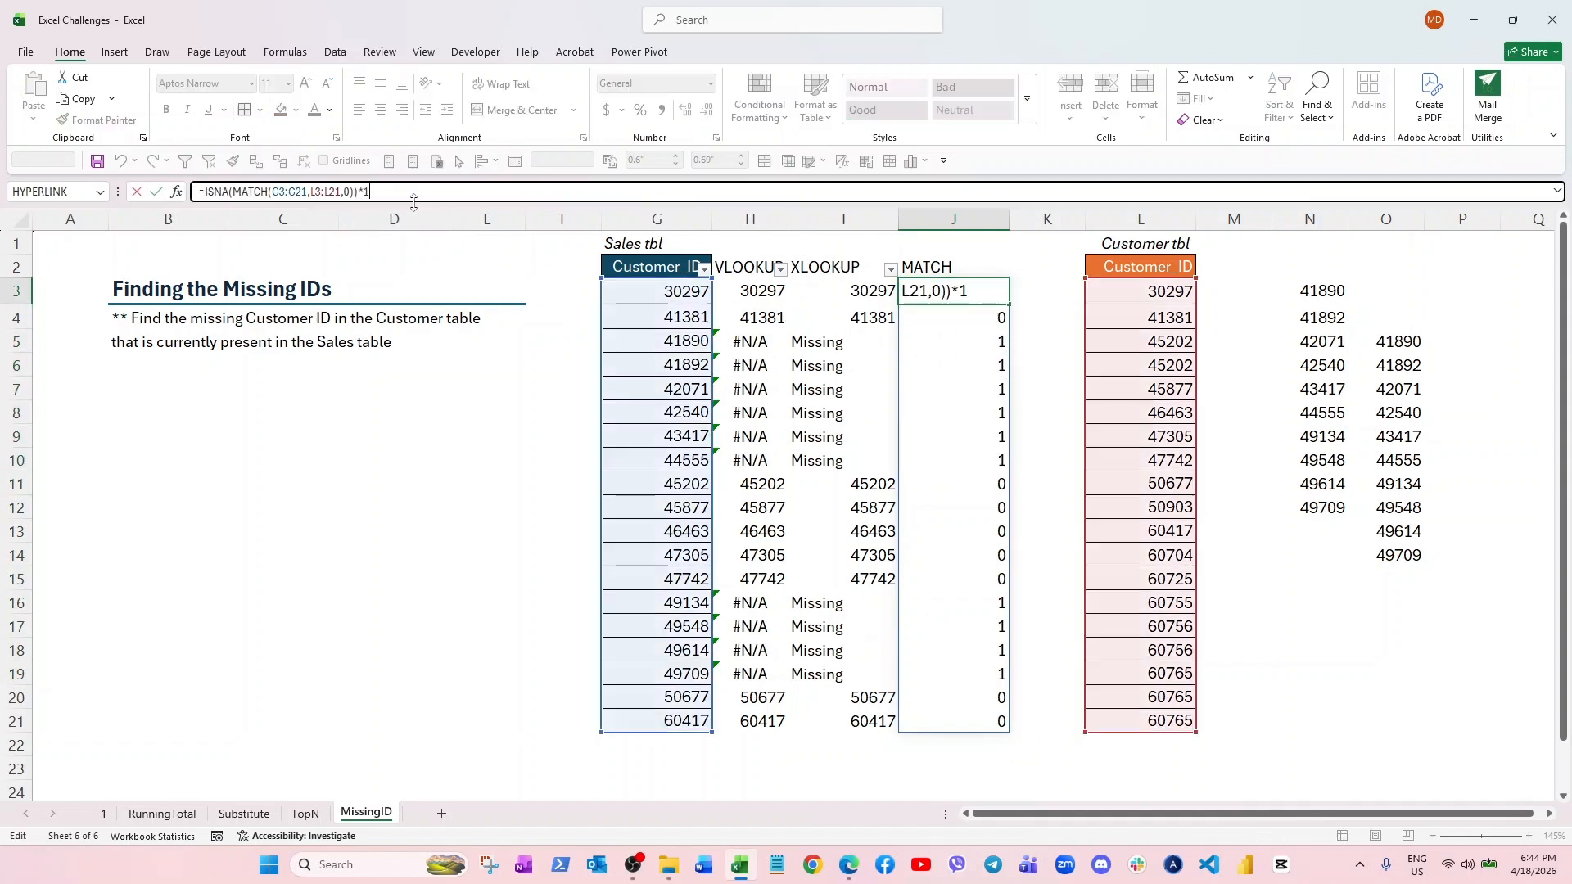
key("BackSpace")
key("BackSpace")
key("Return")
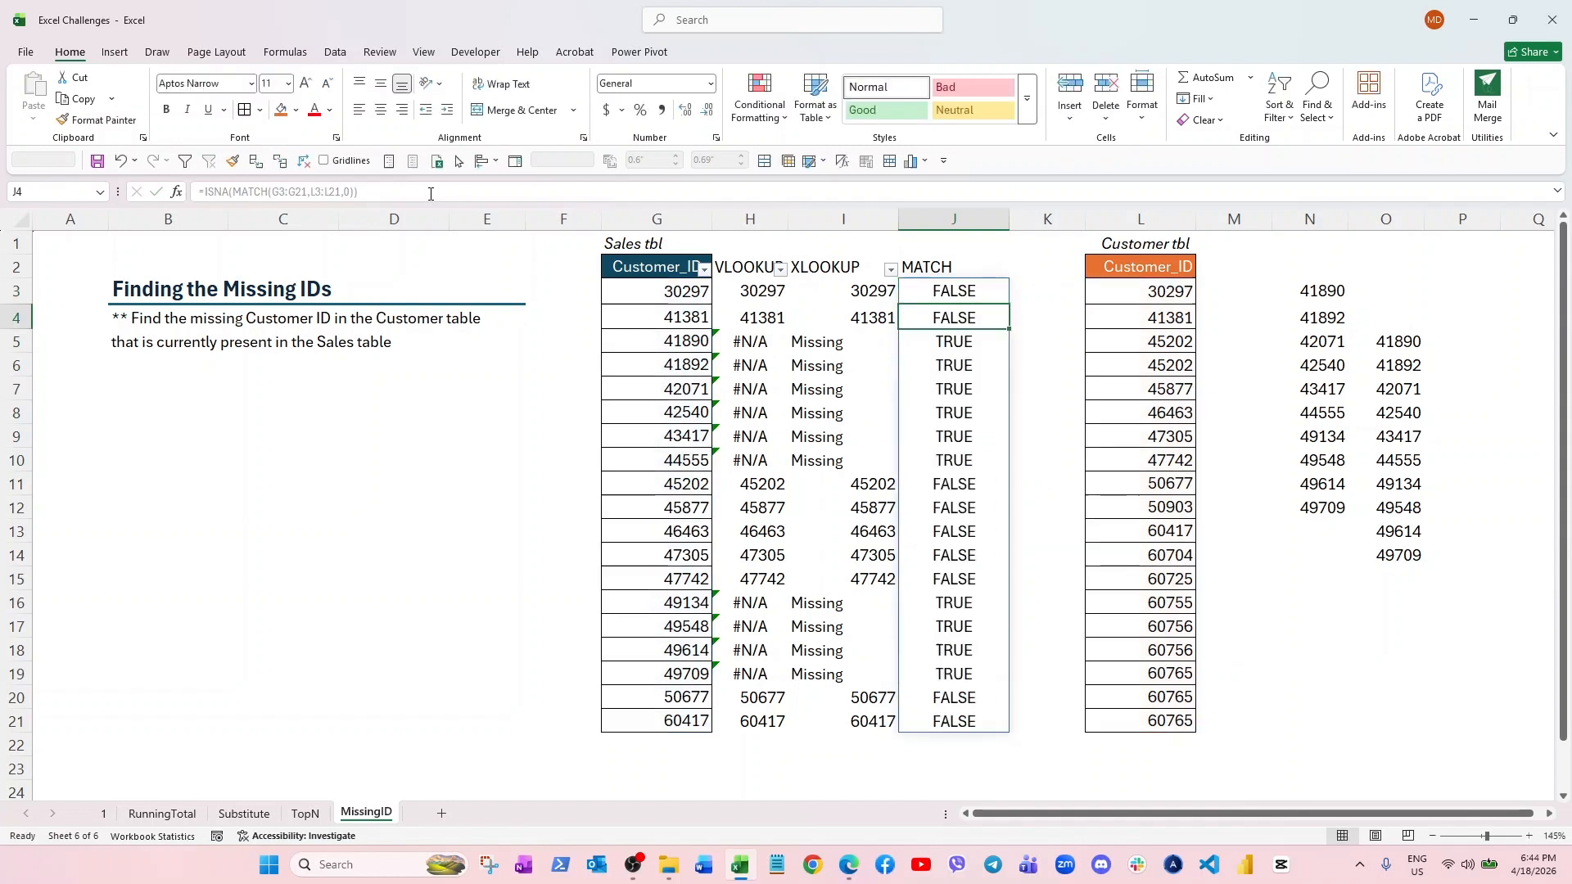
- Wrap the J3 formula in FILTER over the Sales IDs: =FILTER(G3:G21,ISNA(MATCH(G3:G21,L3:L21,0)))
left_click_drag(942, 353, 959, 452)
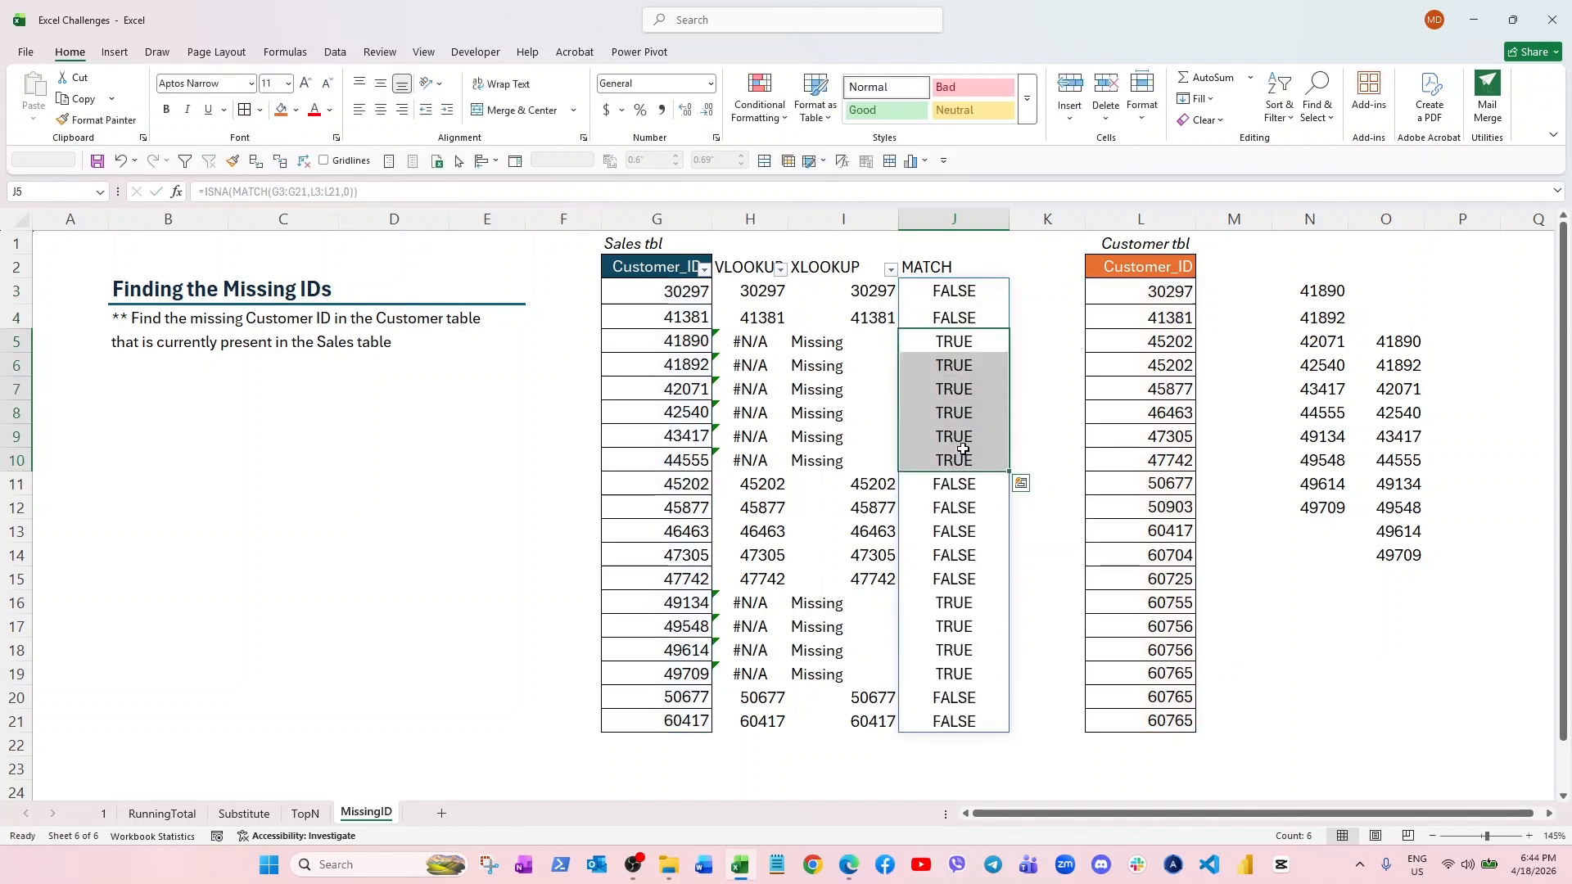
left_click(913, 291)
left_click(209, 192)
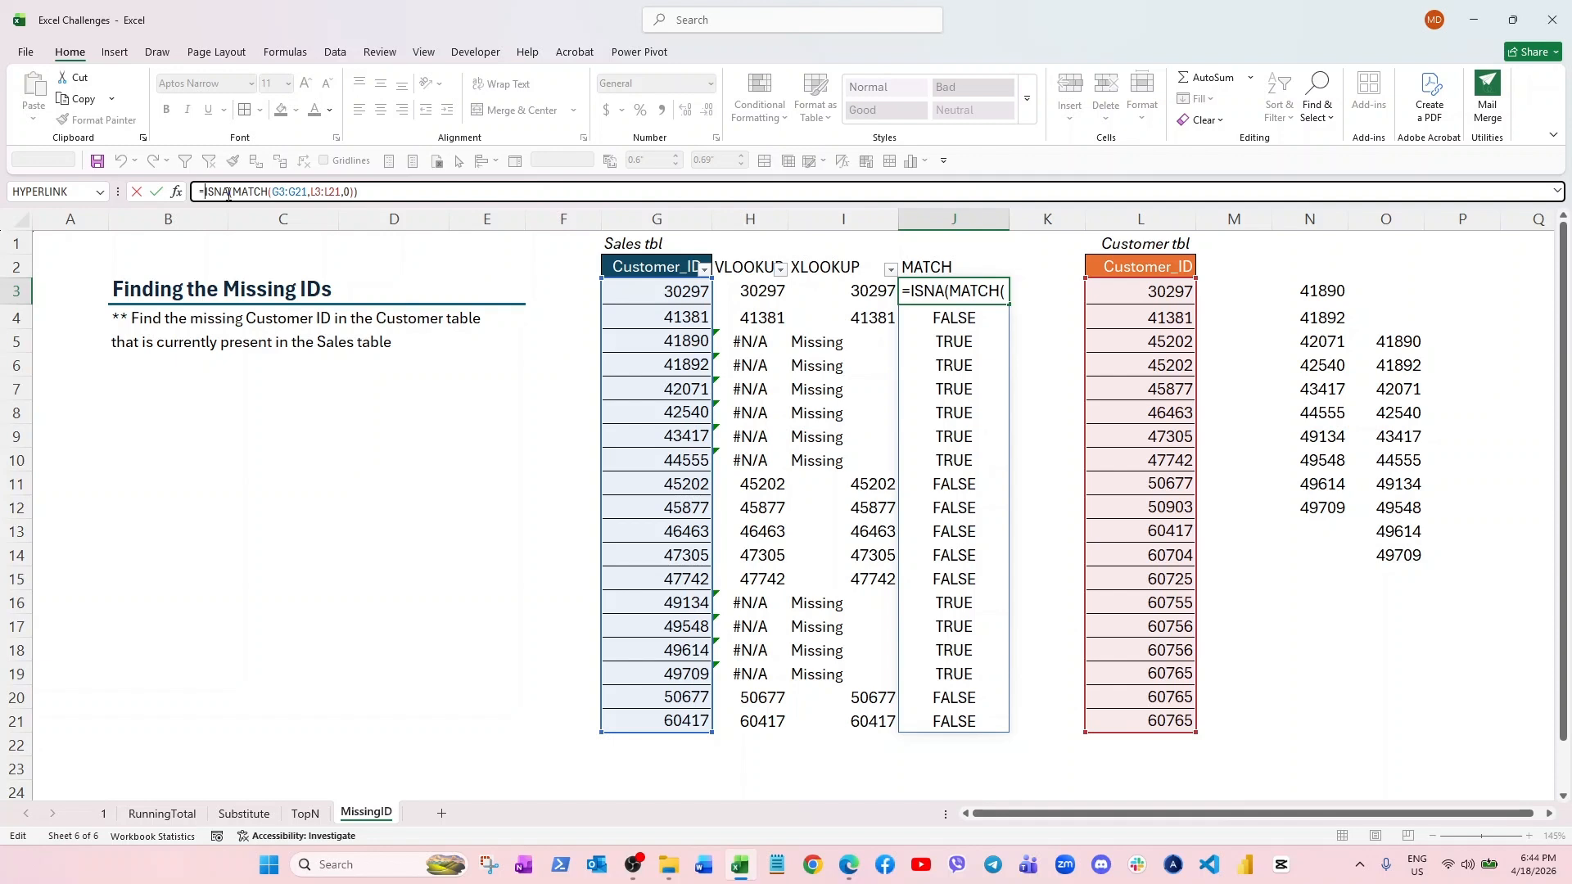
type("fil")
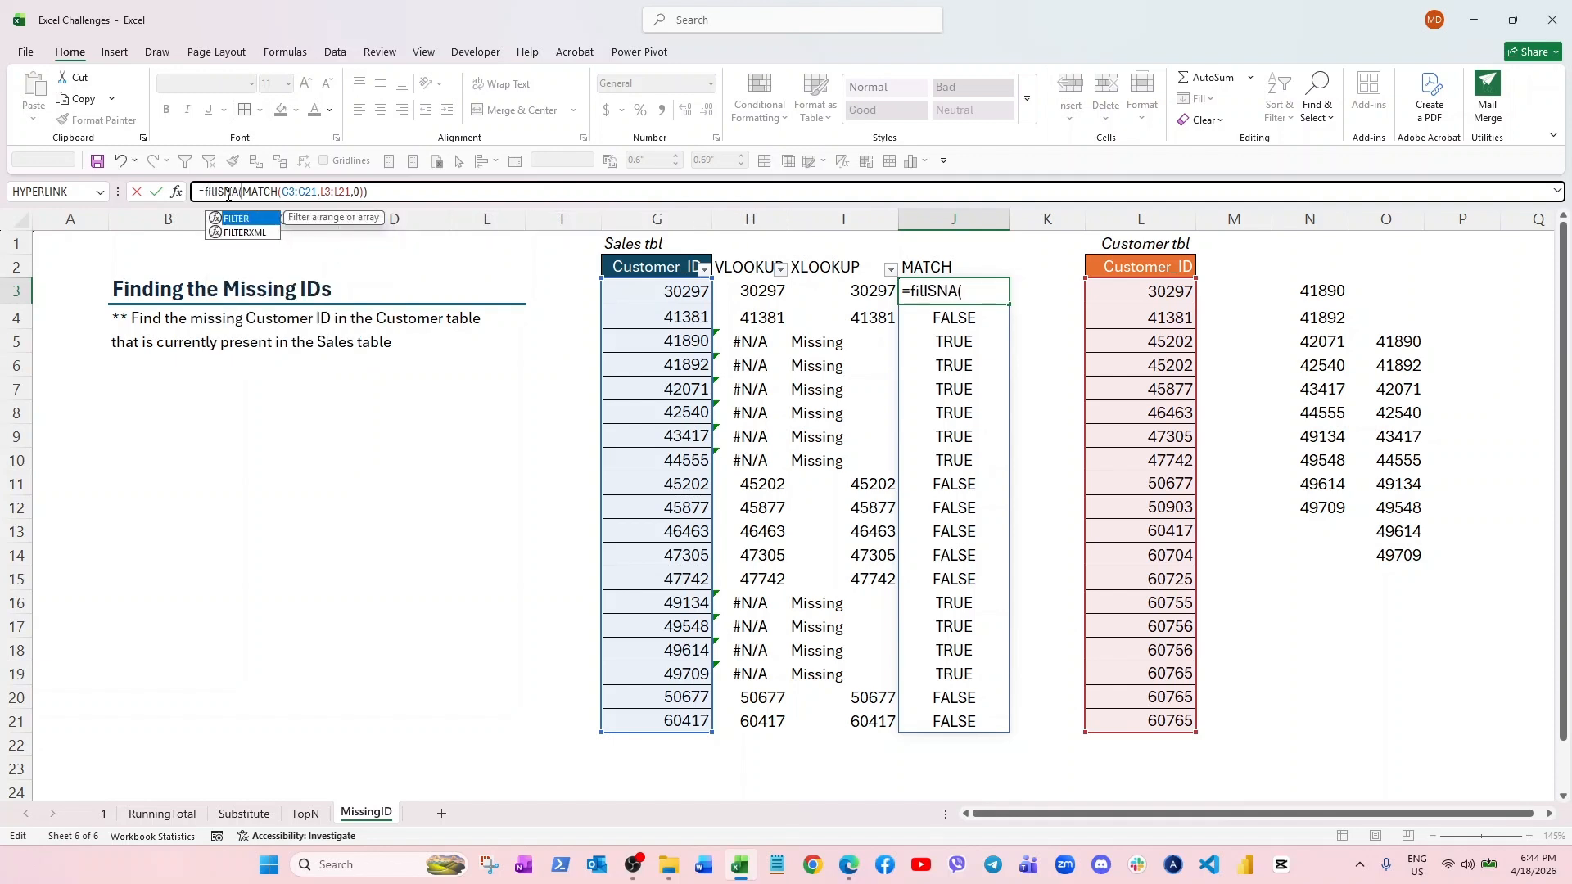
key("Tab")
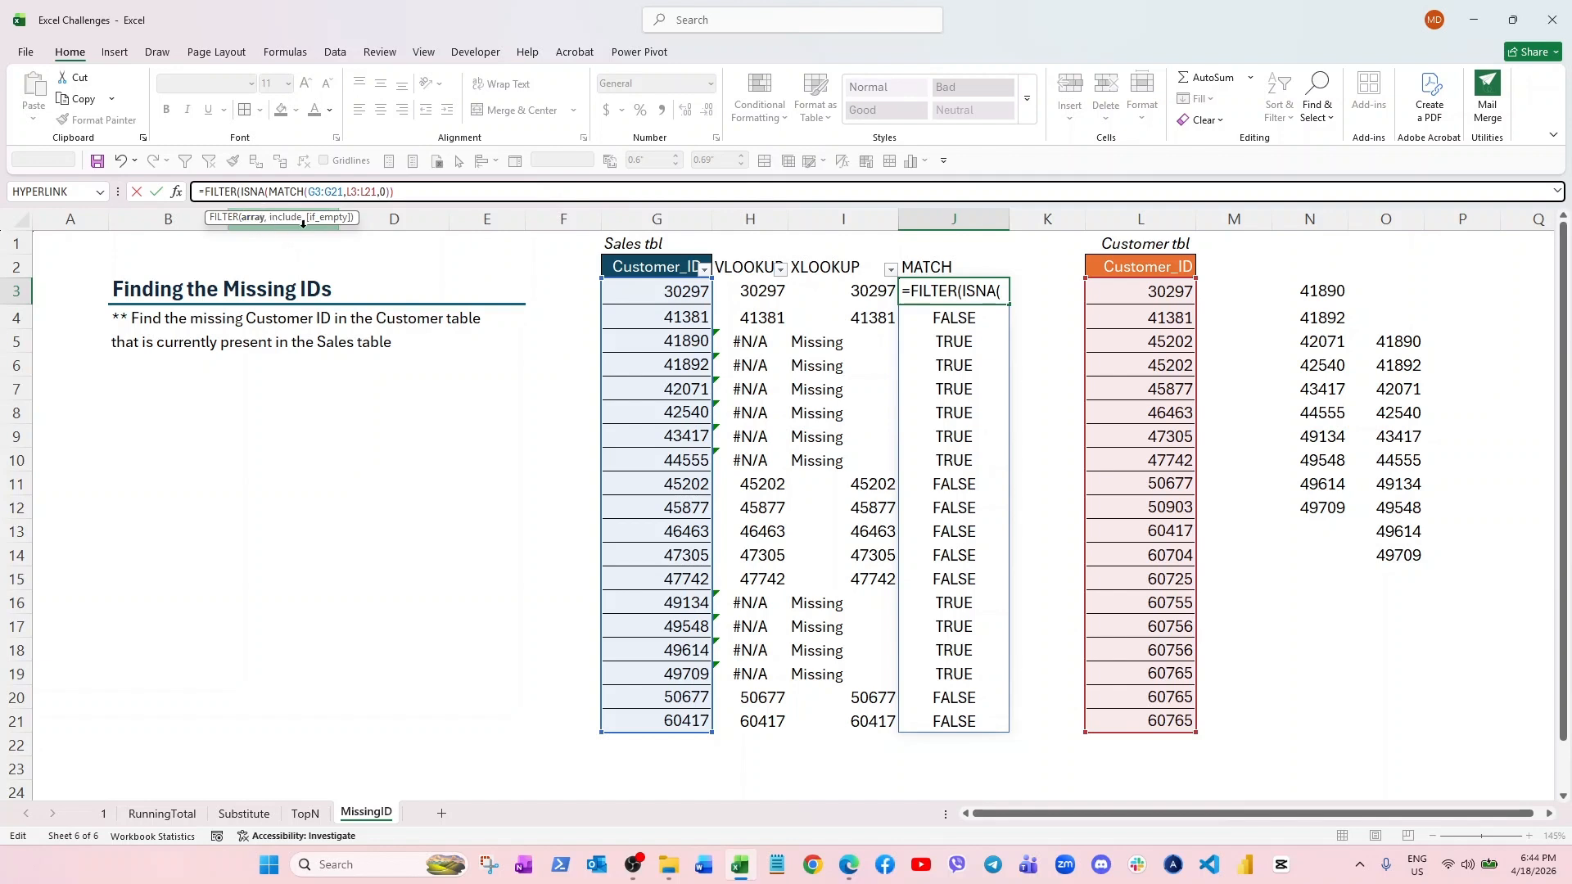
left_click_drag(653, 292, 651, 720)
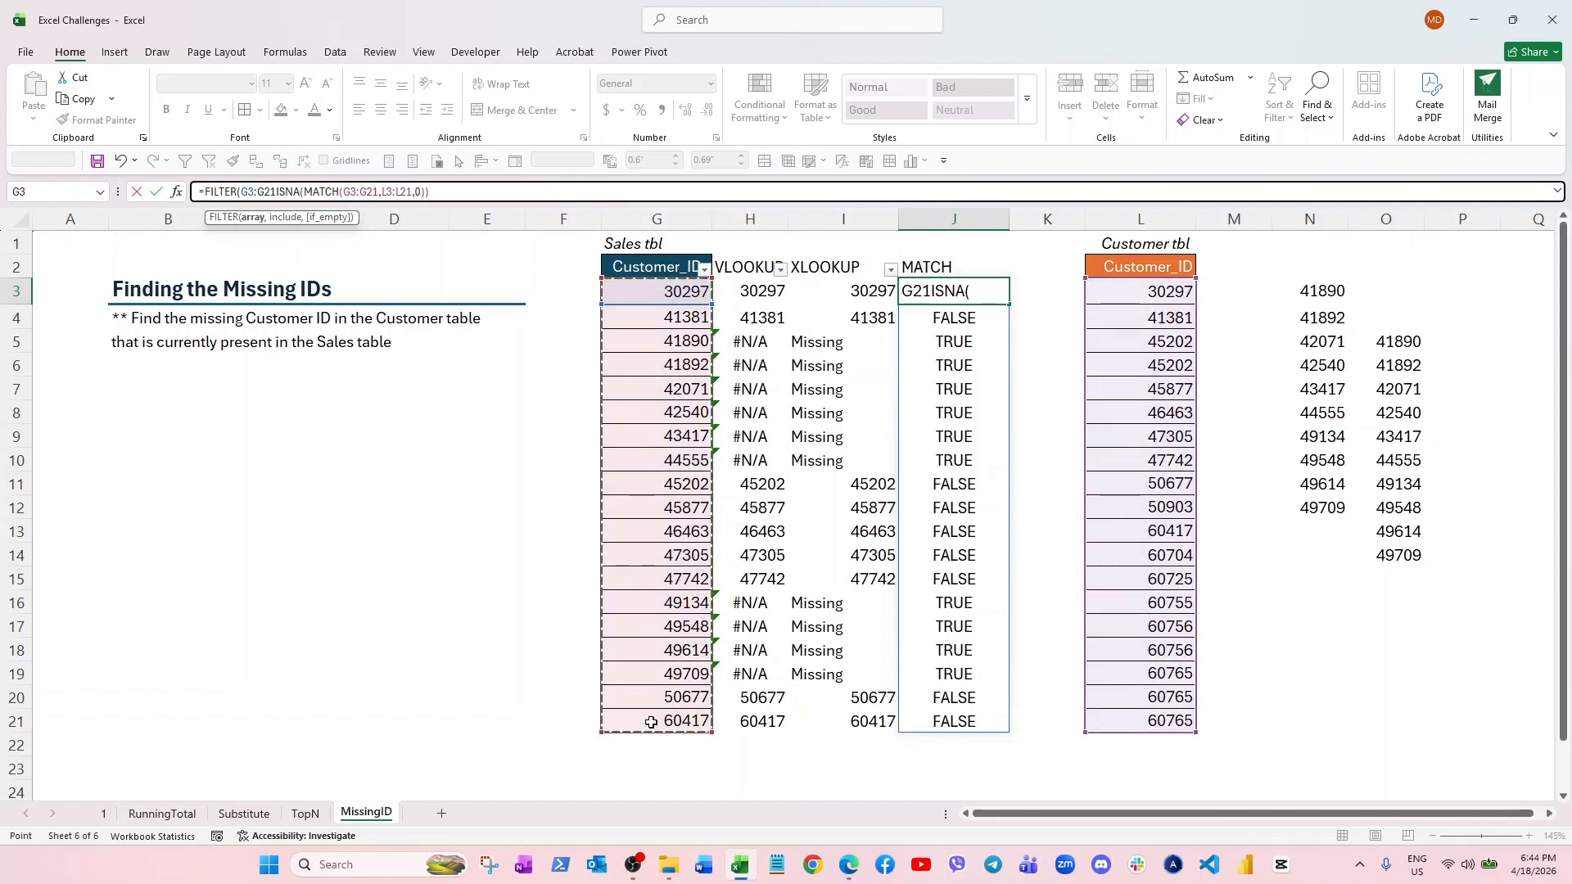
type(",")
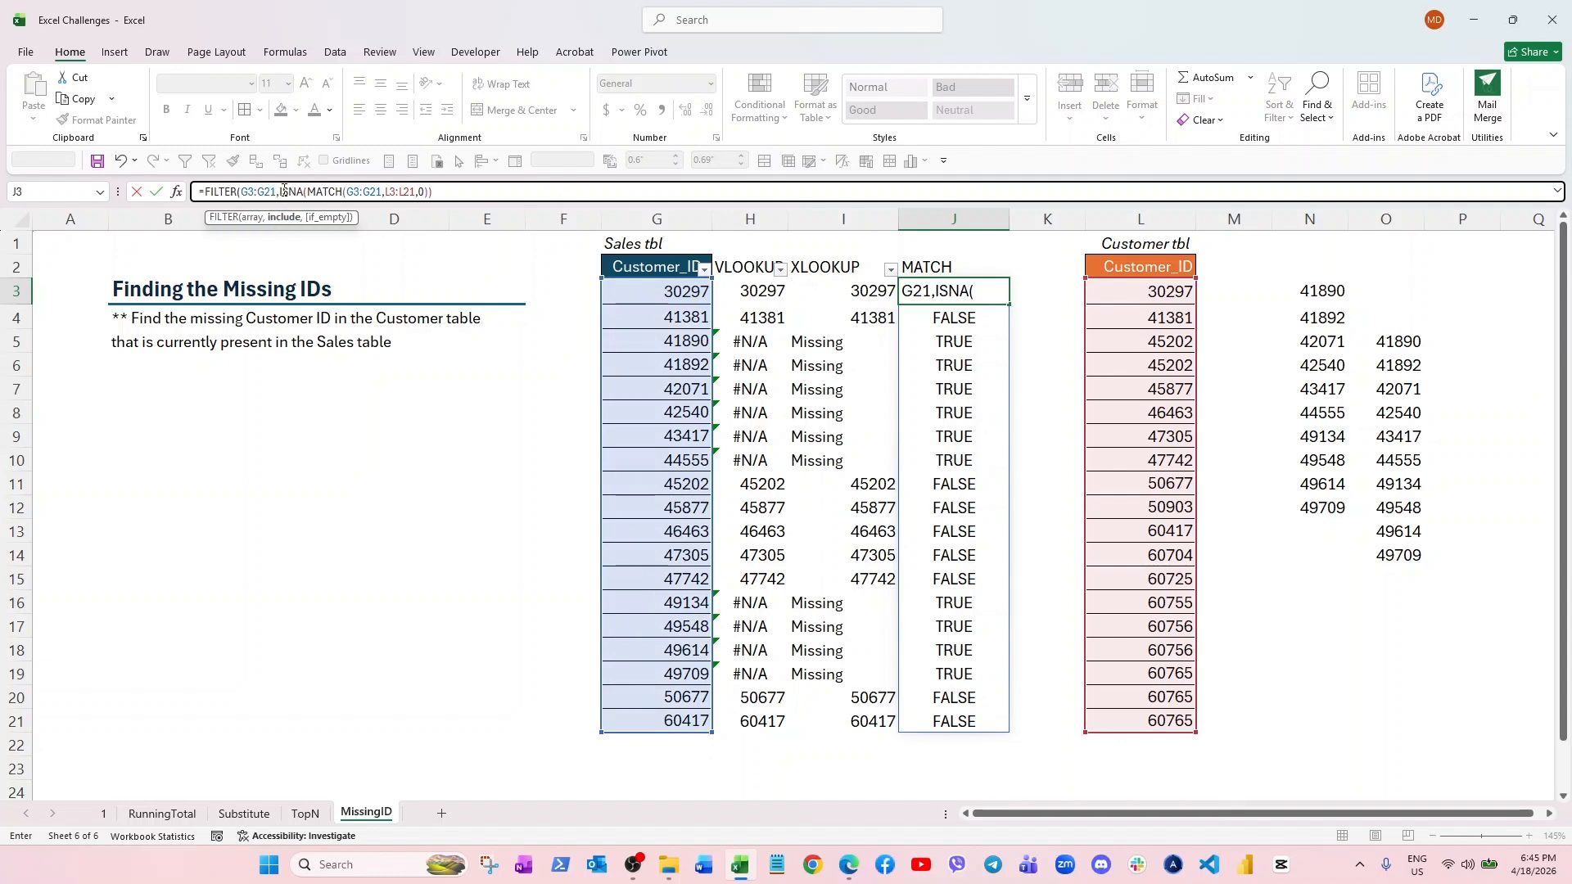
left_click(468, 194)
type(")")
key("Return")
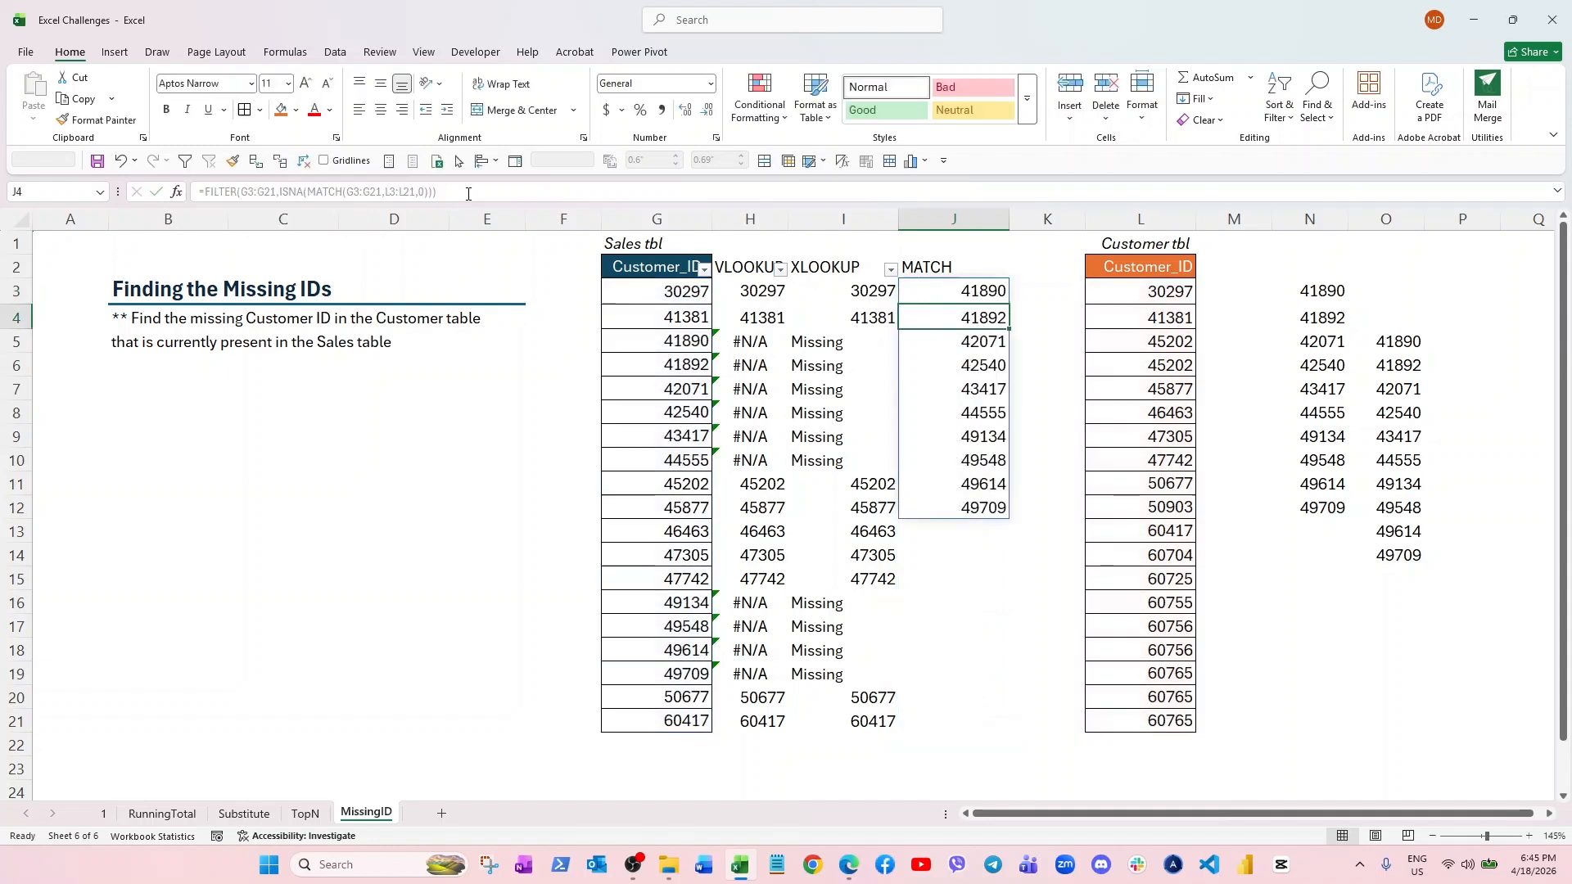
- Move the pasted ID list from O5:O14 up to start at O3, aligned with the list in column N
left_click(966, 285)
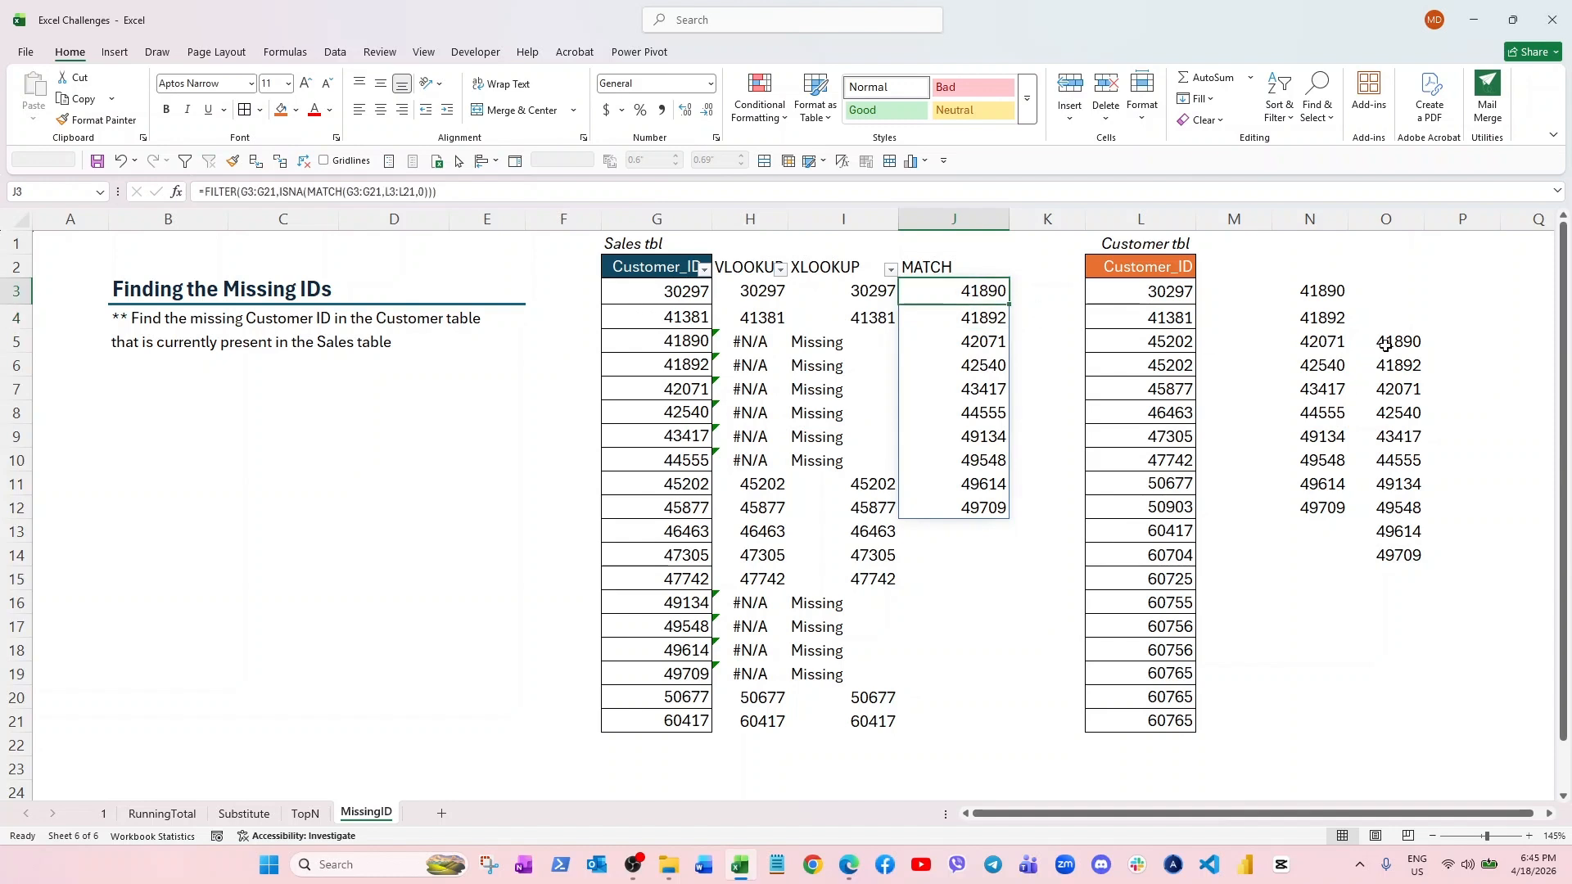
left_click_drag(1392, 344, 1395, 556)
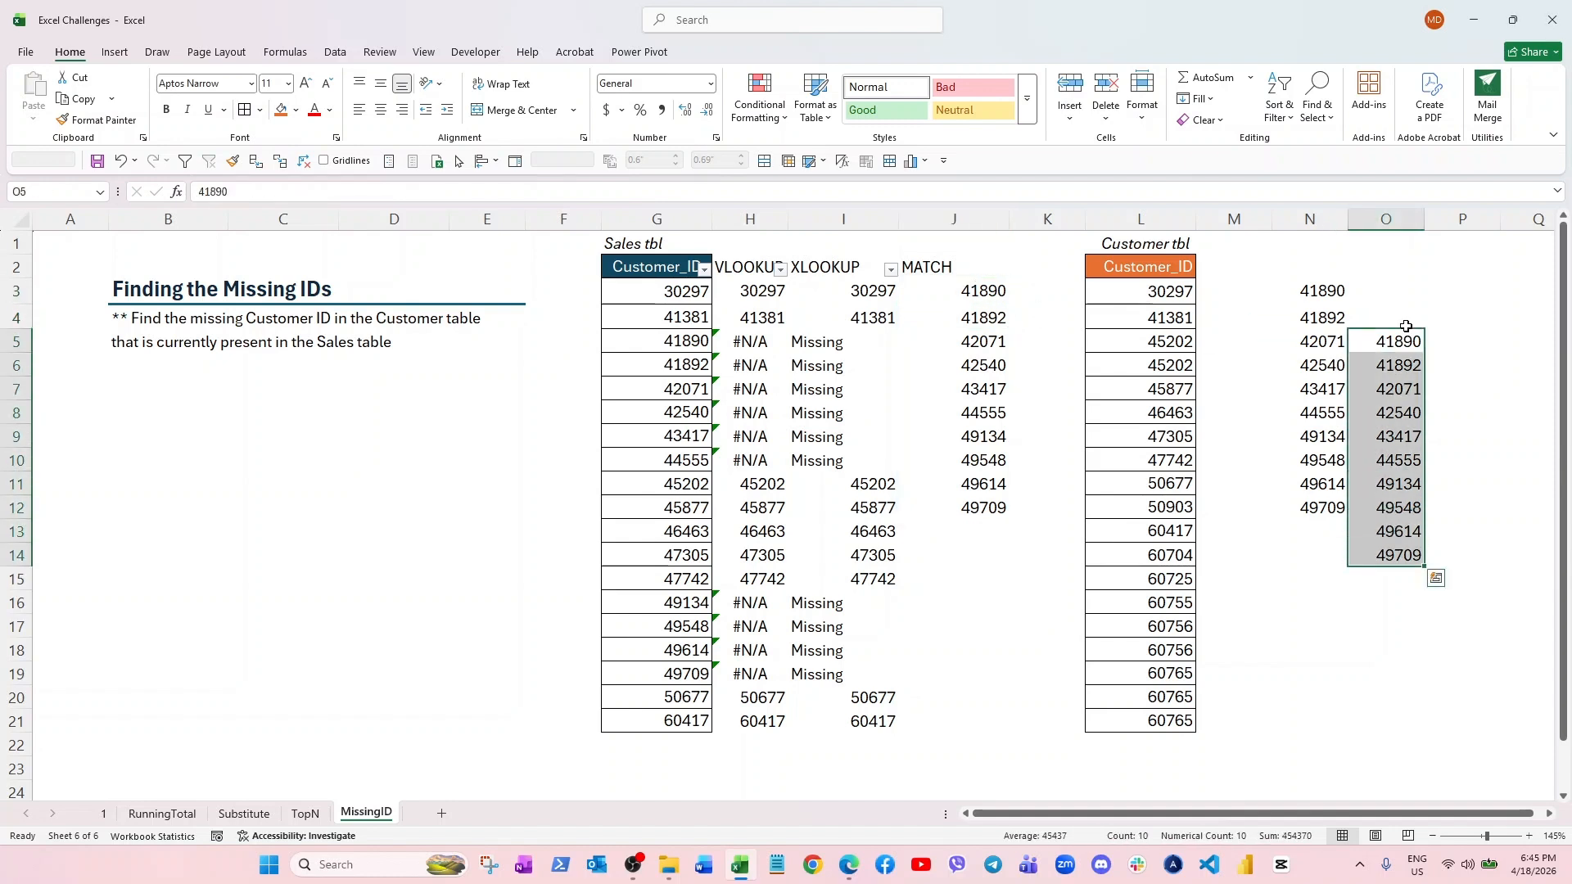
left_click_drag(1407, 331, 1408, 281)
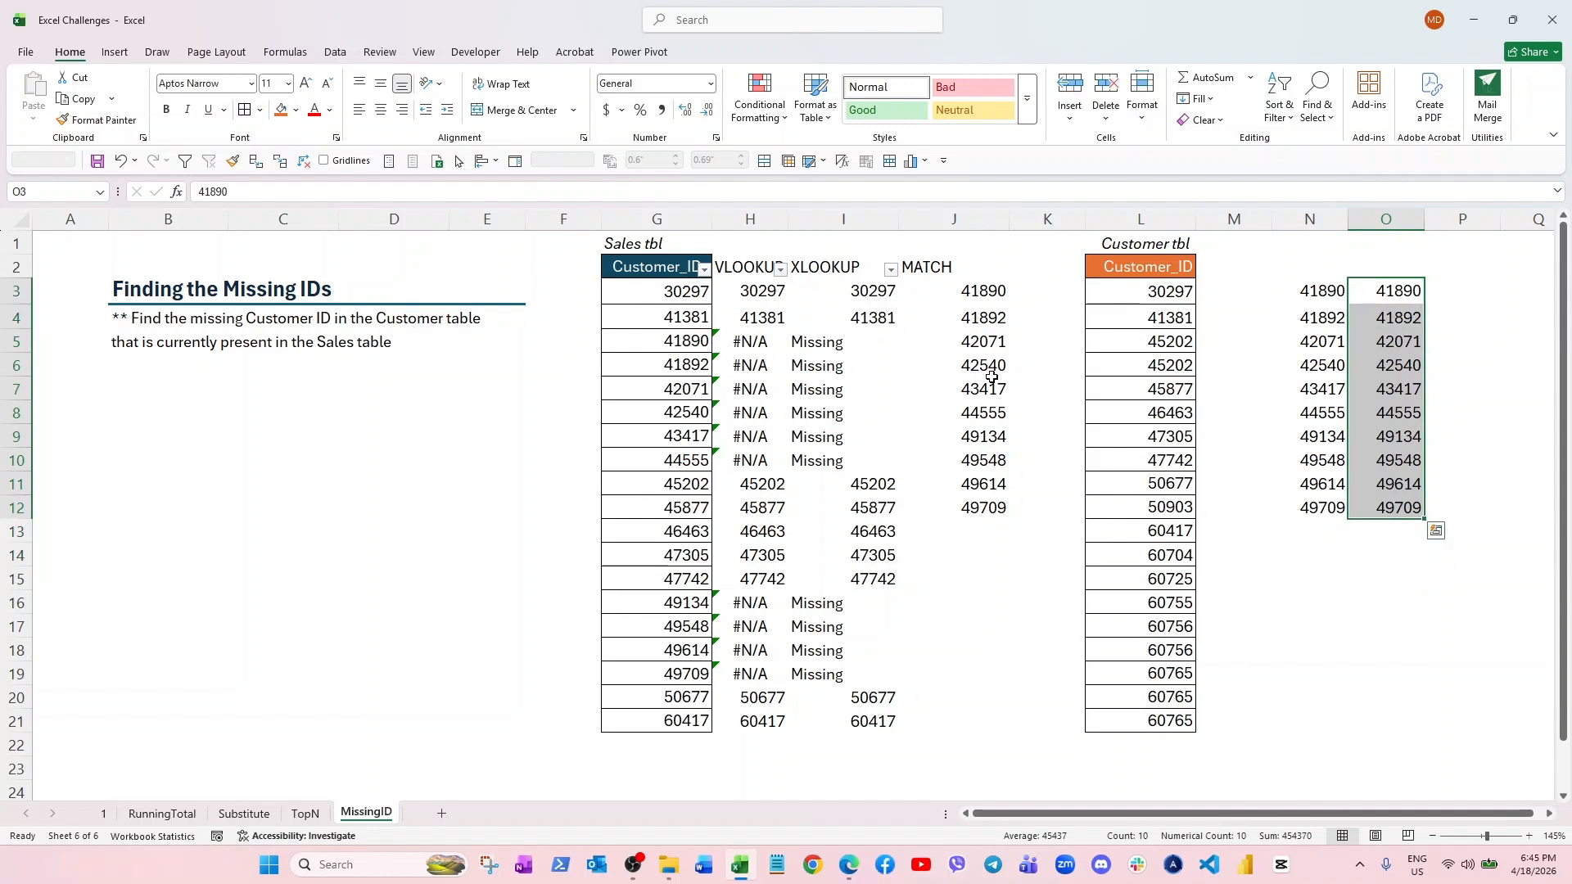
- Apply a Duplicate Values conditional format with Light Red Fill with Dark Red Text to the missing IDs in J3:J12
left_click_drag(980, 293, 979, 509)
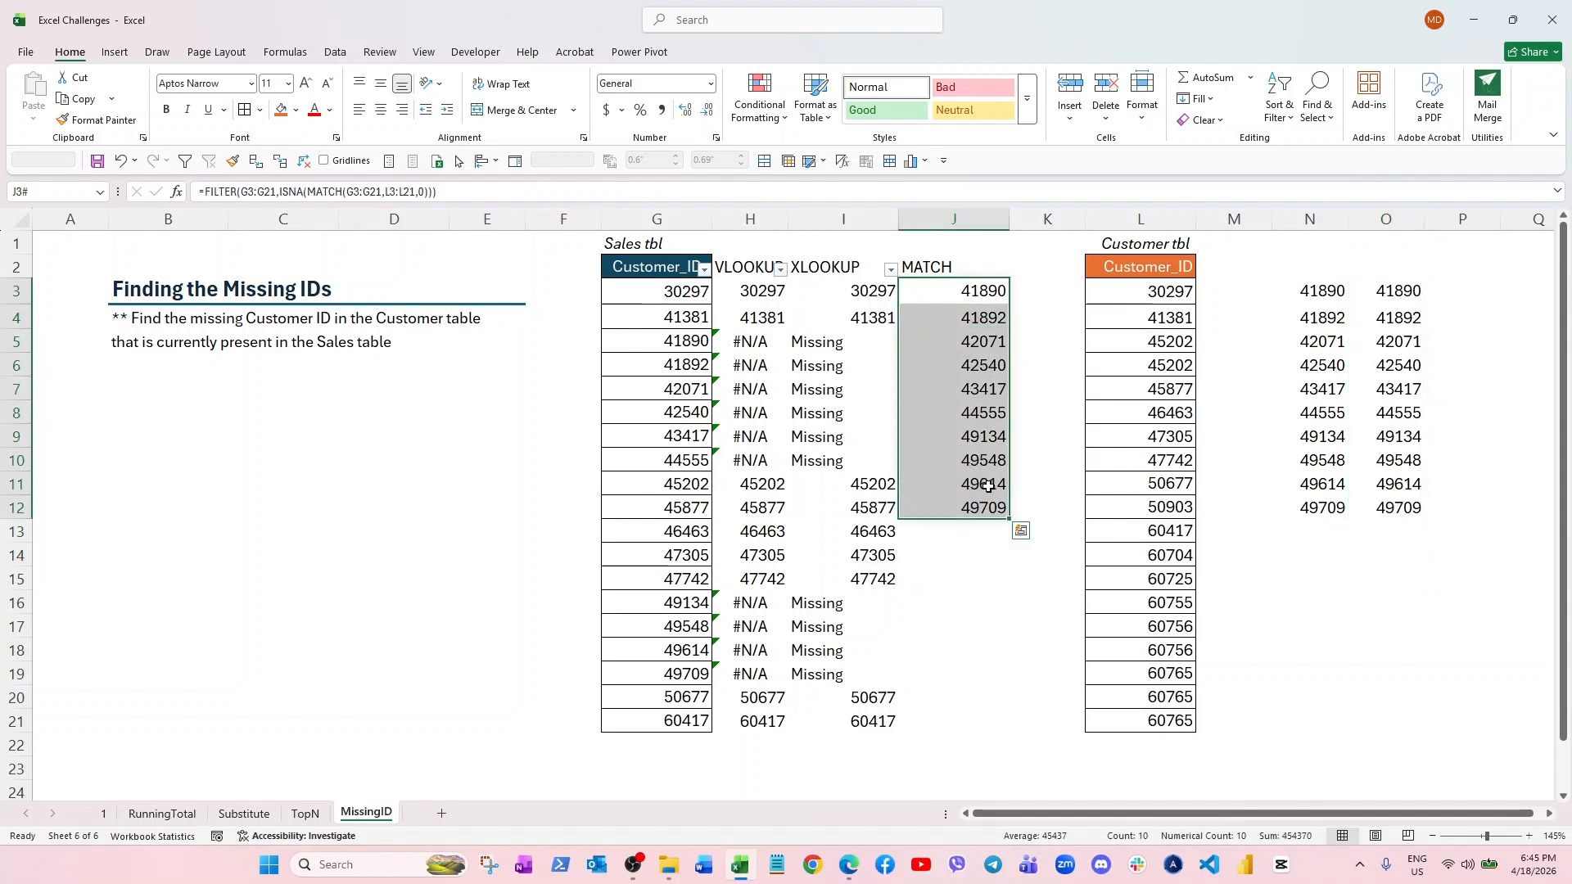
left_click(778, 123)
mouse_move(811, 151)
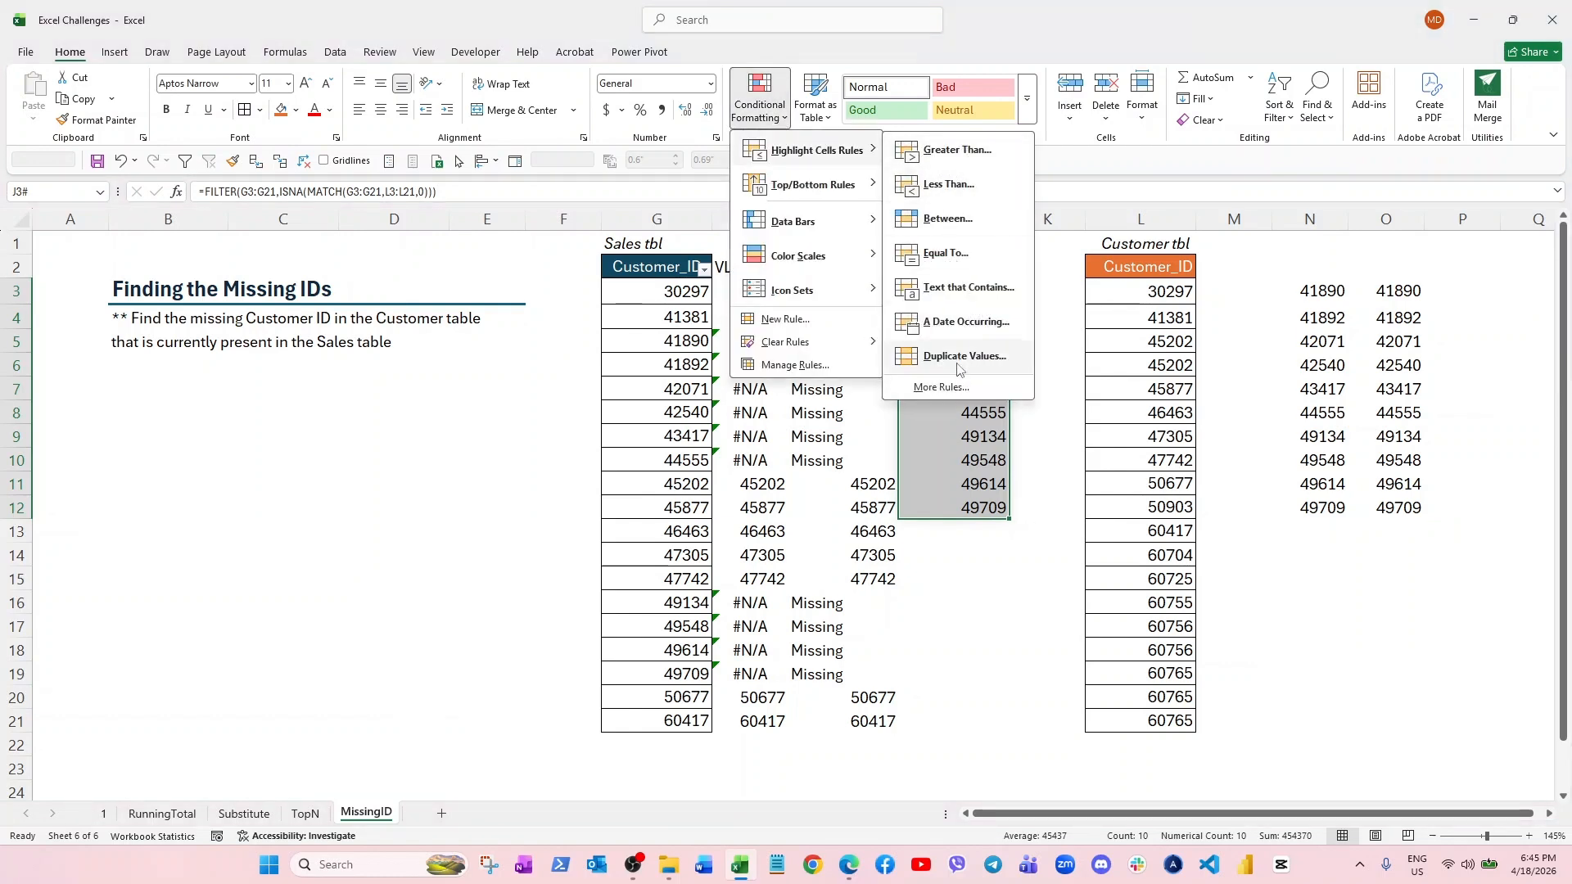
left_click(760, 105)
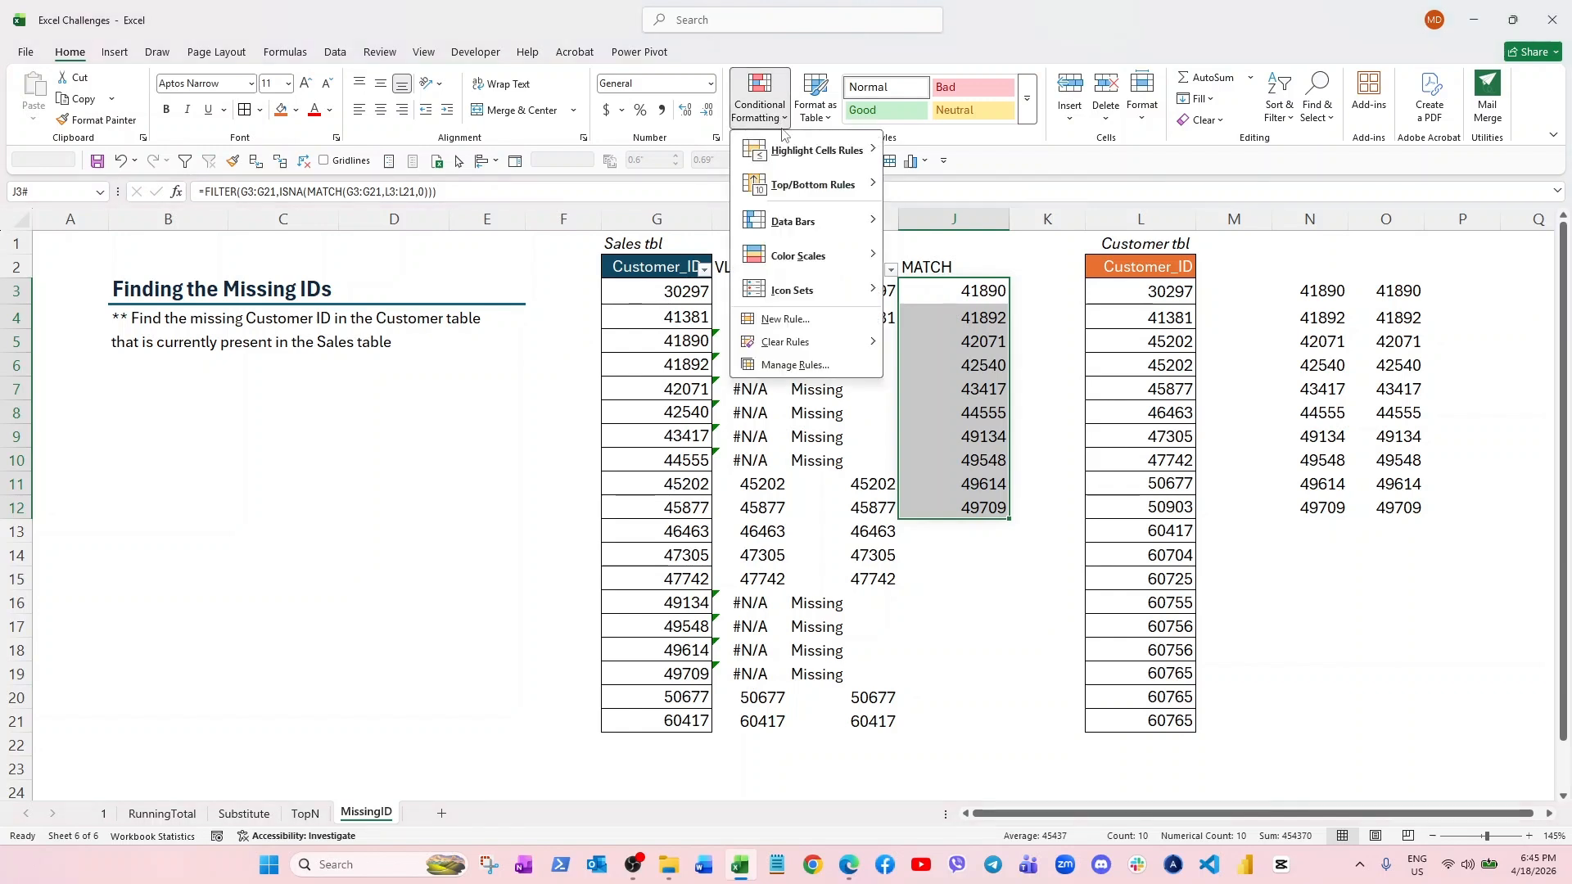
left_click(760, 105)
mouse_move(791, 152)
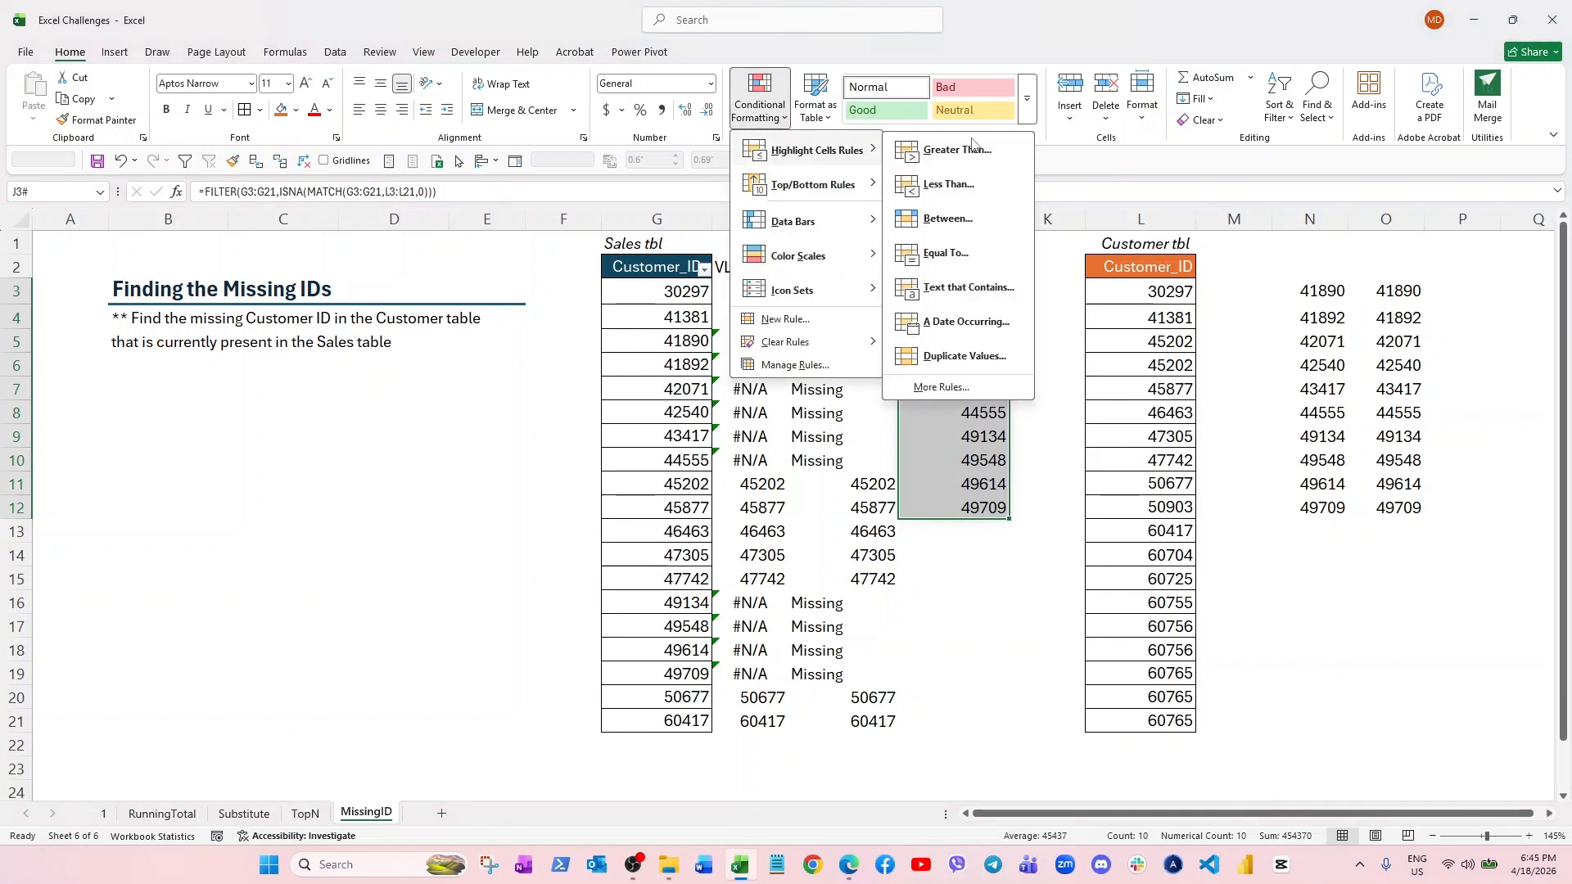
left_click(974, 358)
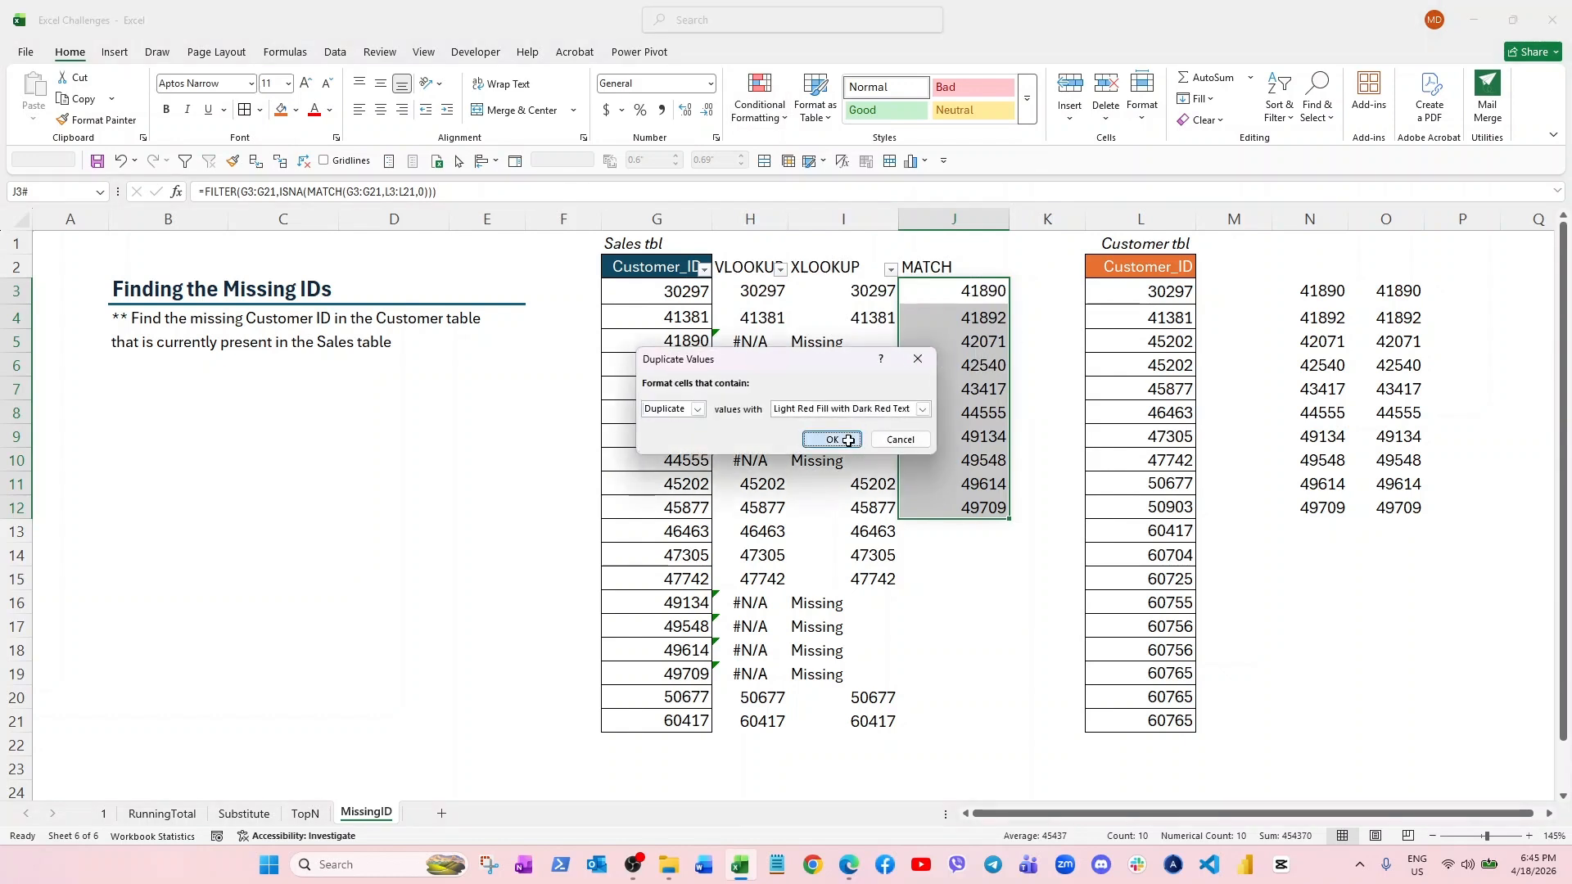
left_click(848, 441)
- Wrap the J3 formula in UNIQUE: =UNIQUE(FILTER(G3:G21,ISNA(MATCH(G3:G21,L3:L21,0))))
left_click(953, 294)
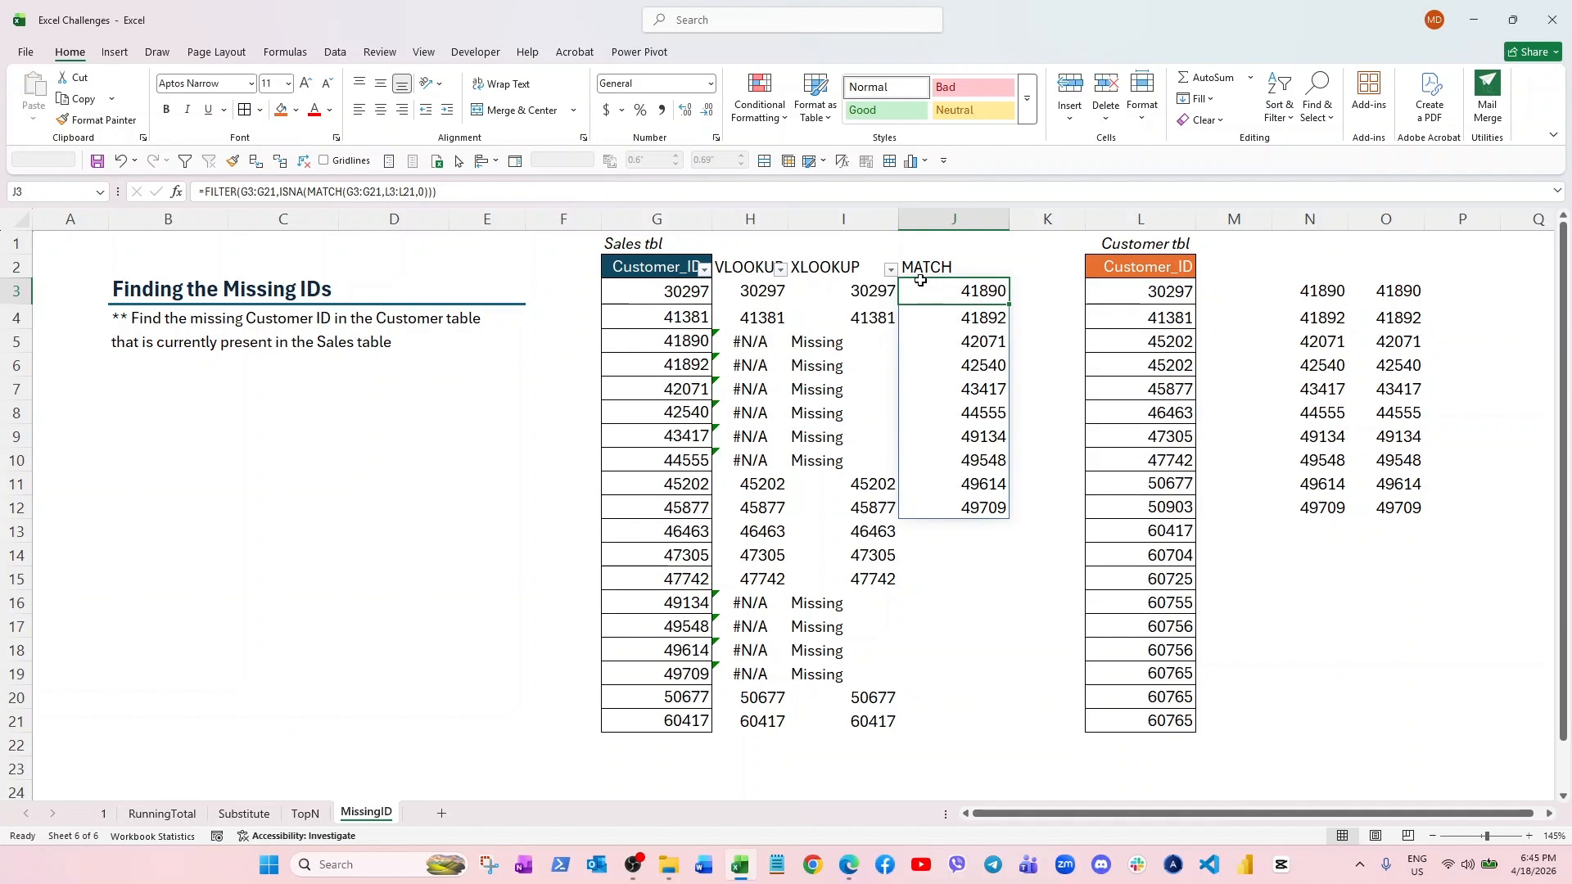
left_click(209, 193)
type("uni")
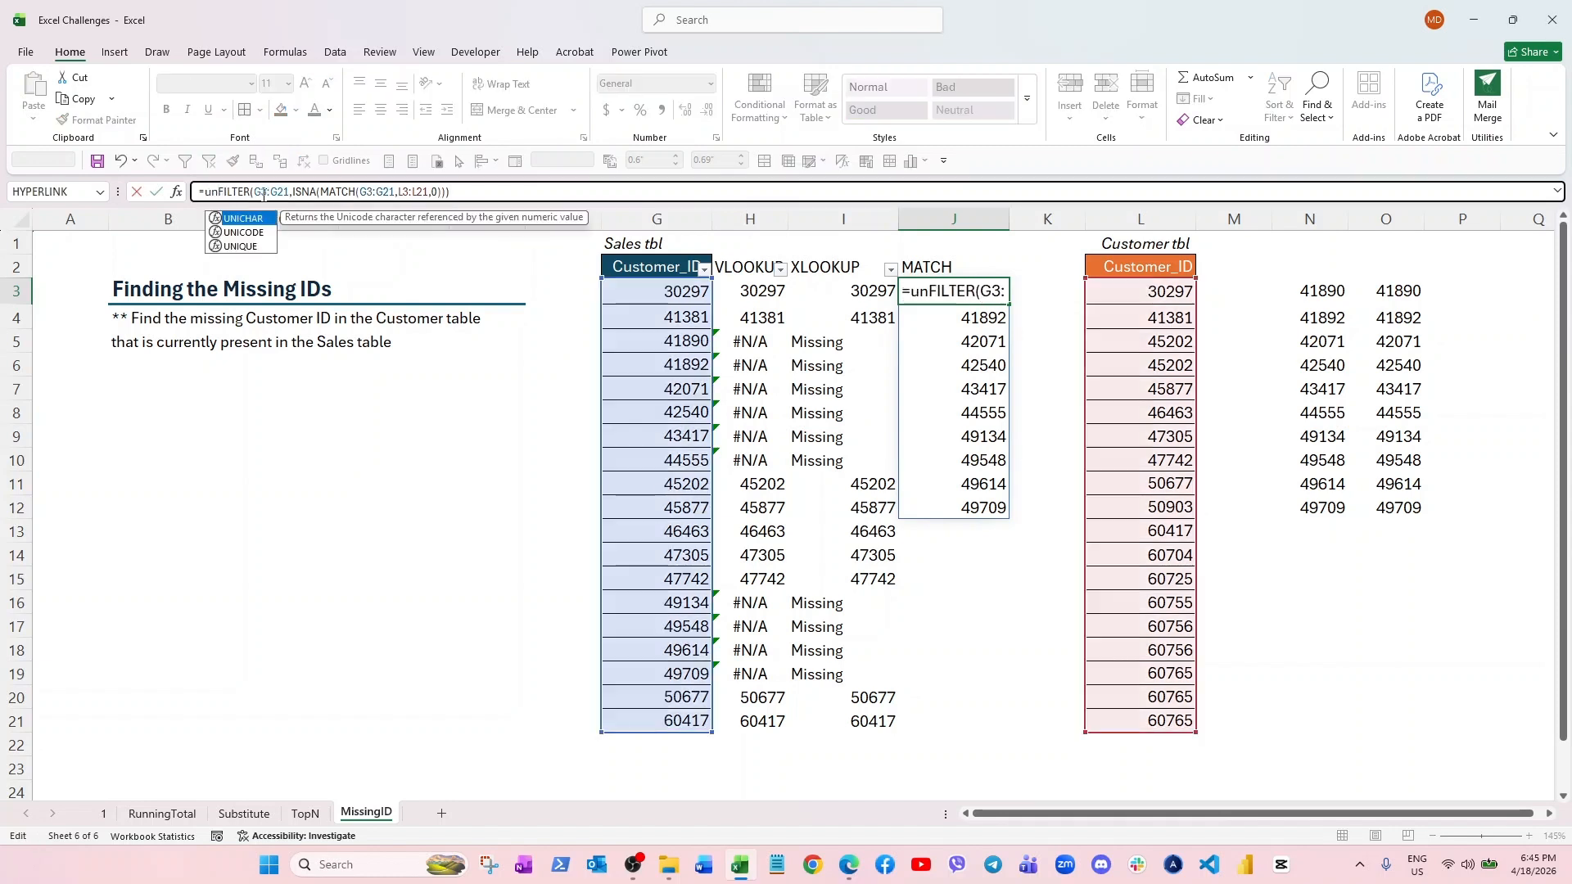
key("Down")
key("Down")
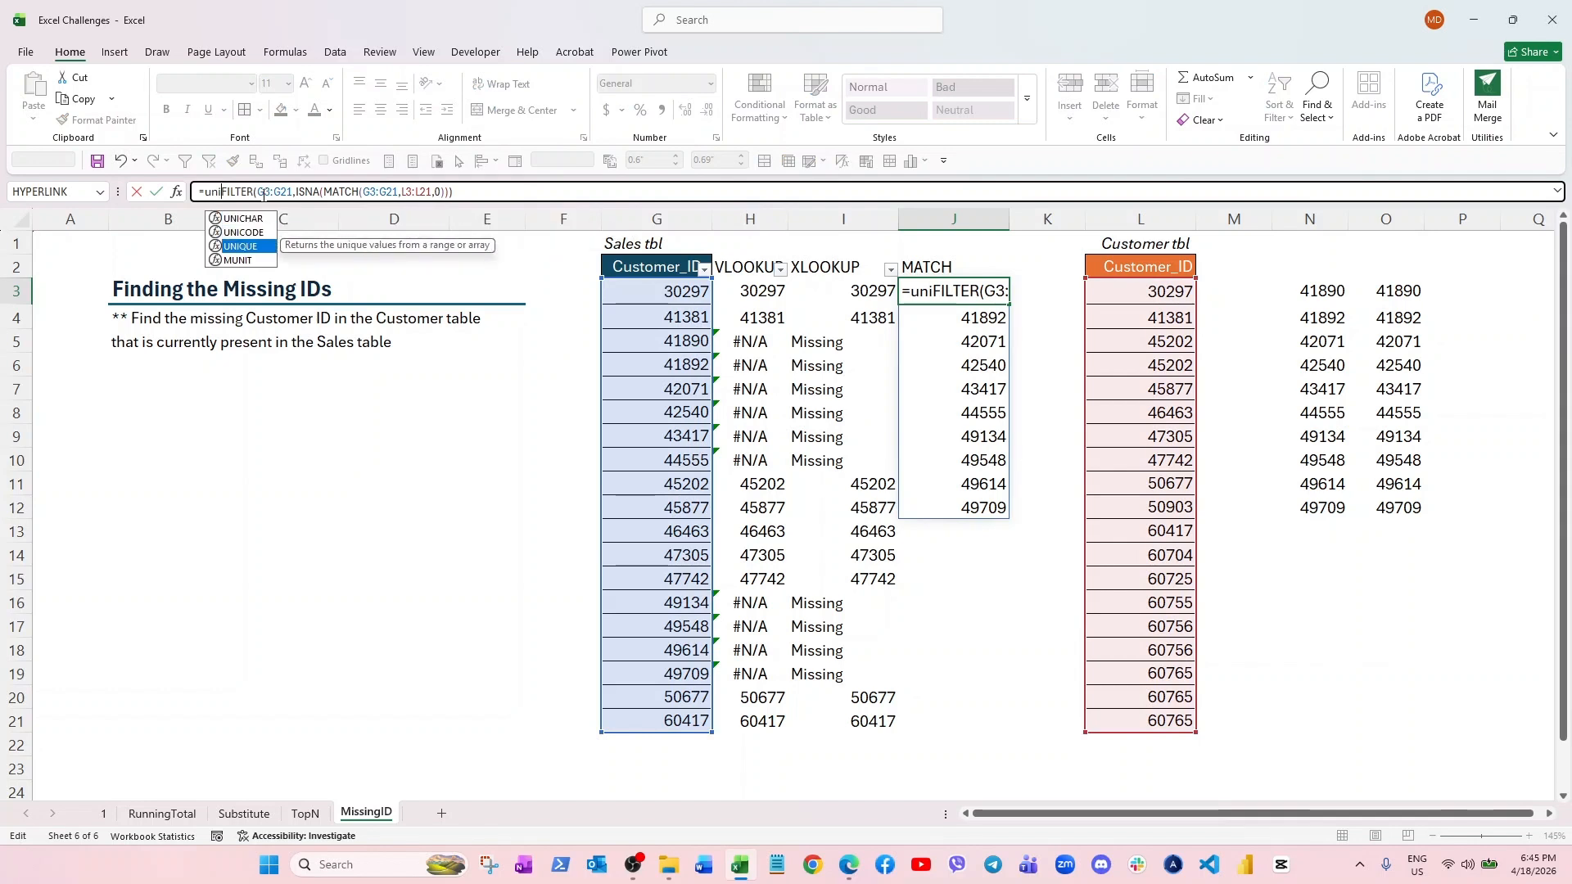
key("Tab")
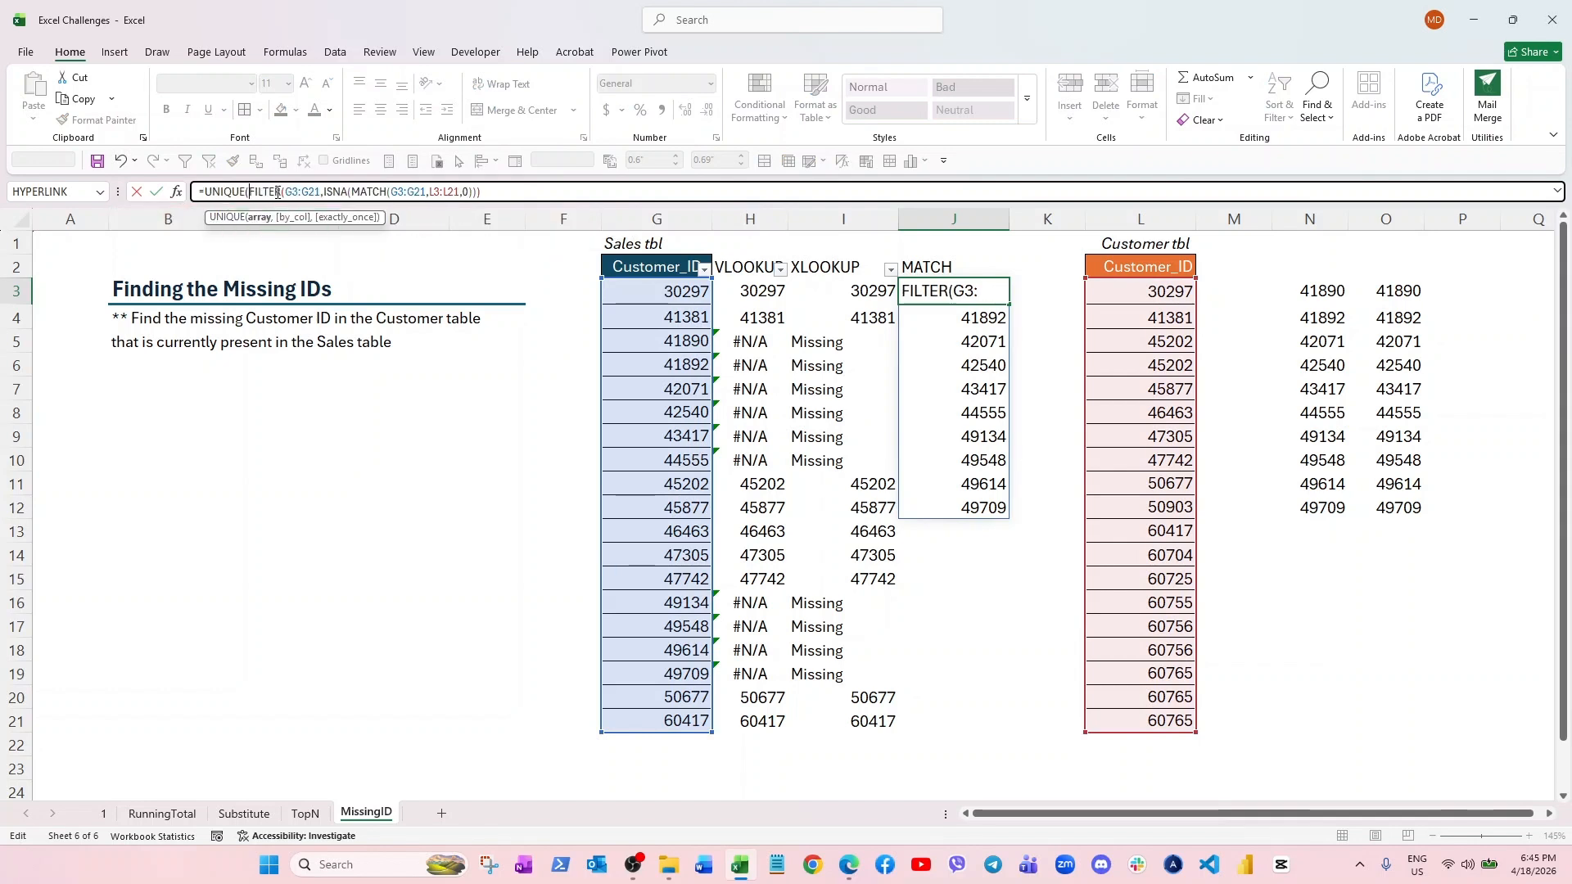
left_click(495, 189)
type(")")
left_click(500, 190)
key("Return")
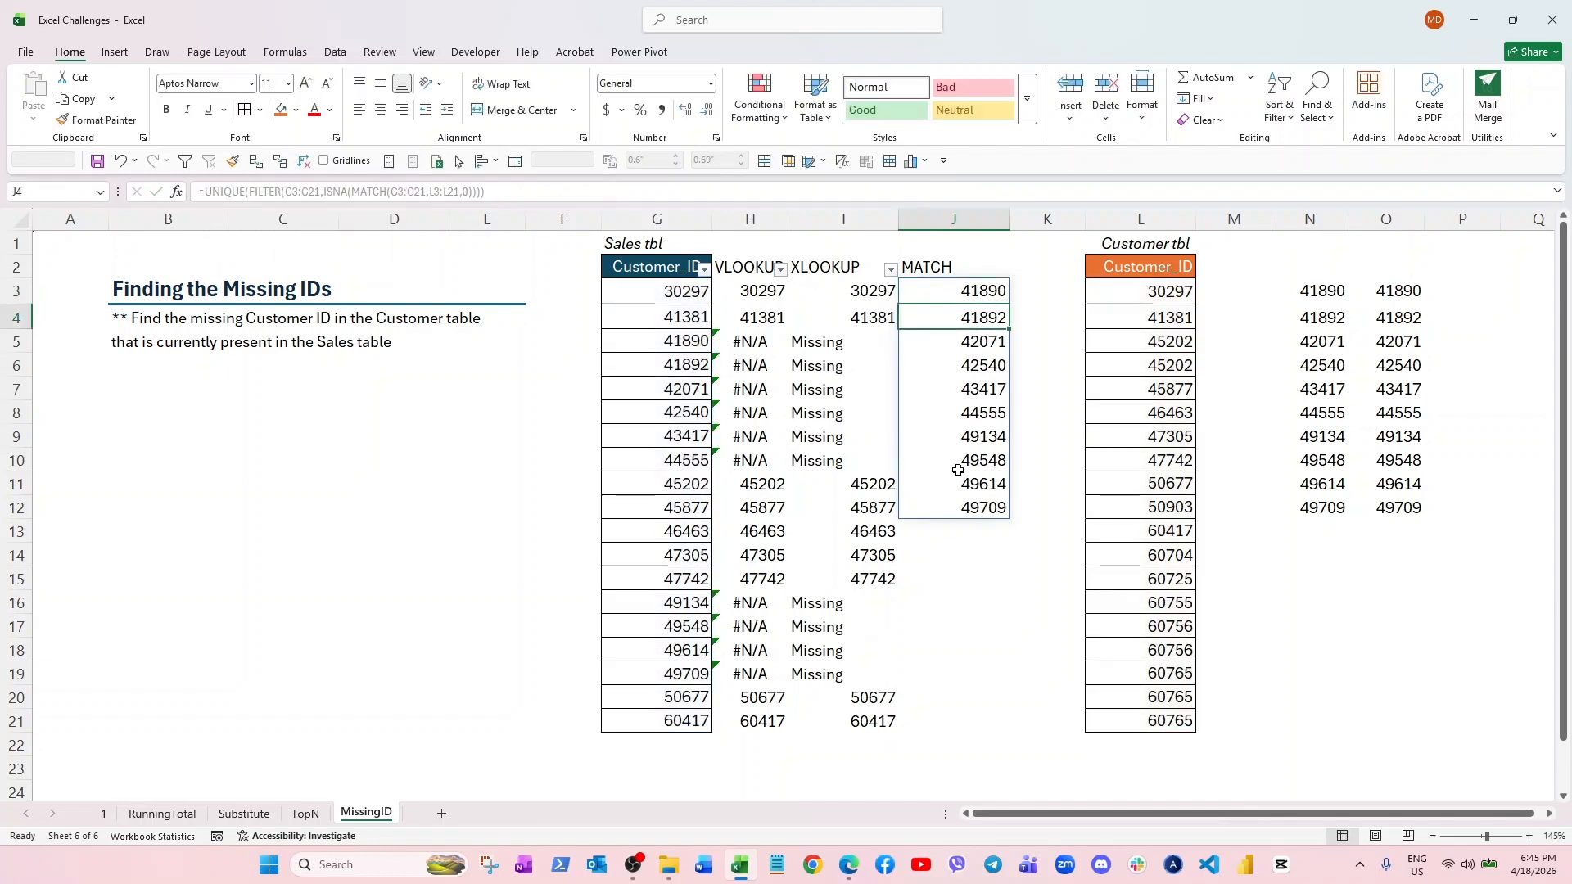
left_click(952, 290)
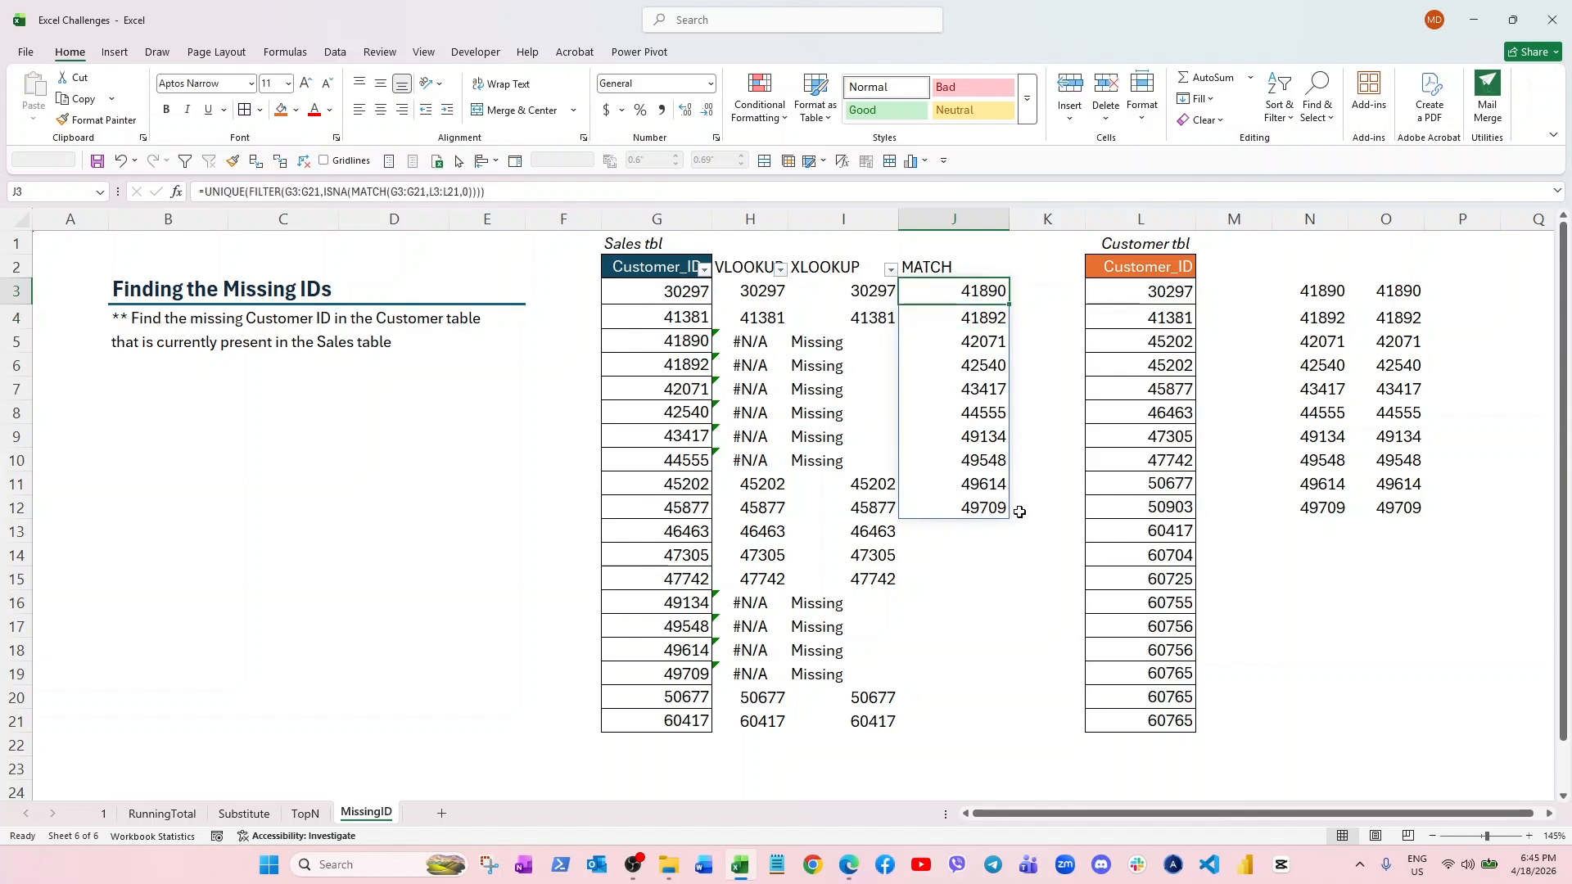
left_click(1336, 299)
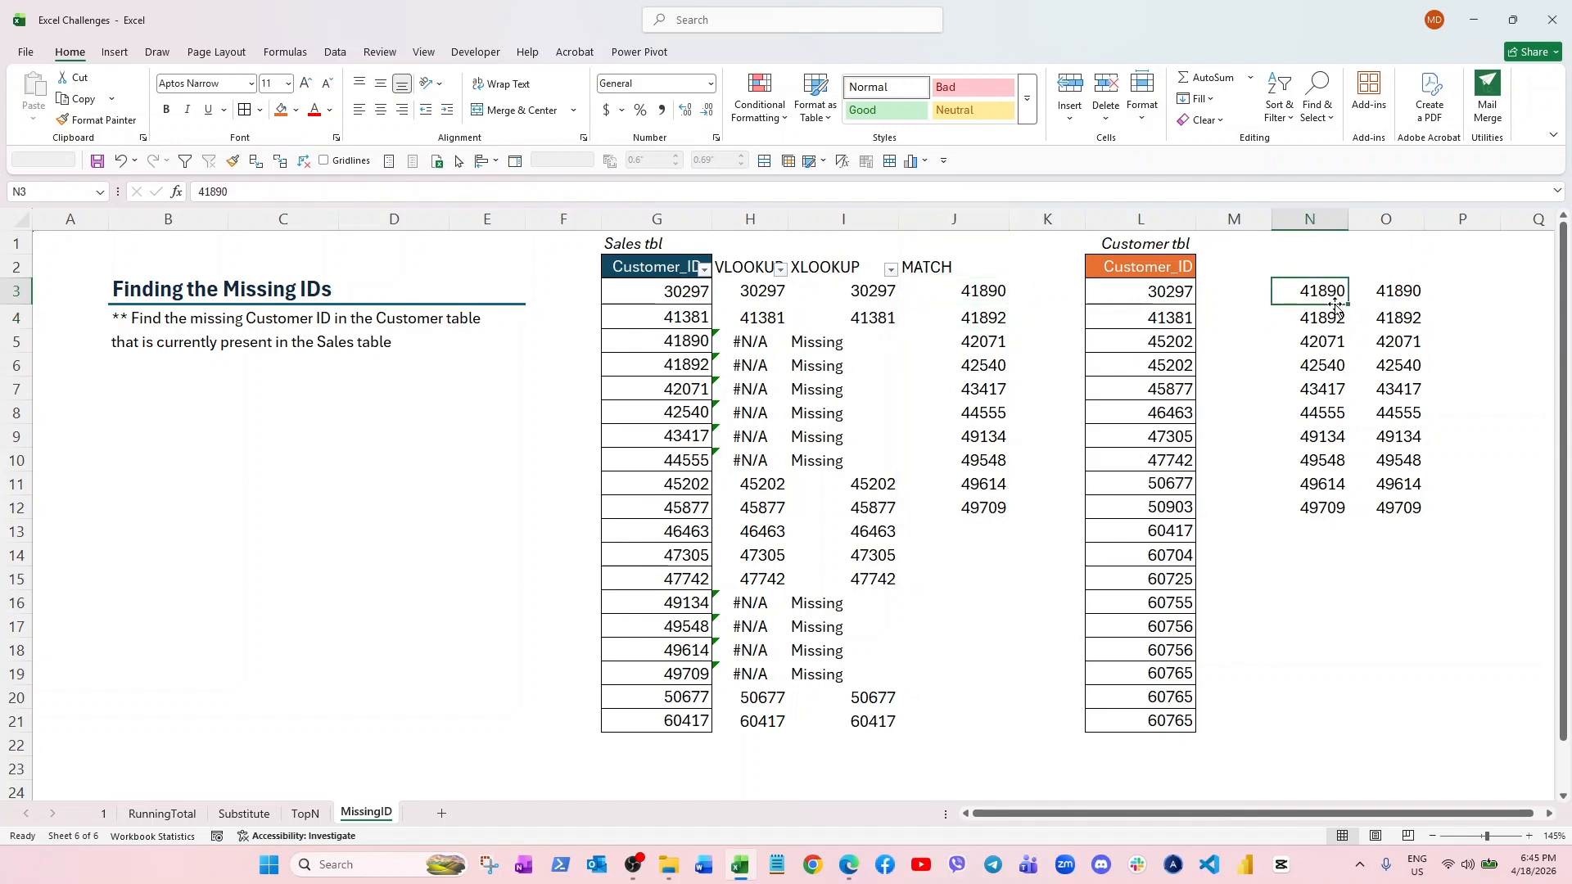
- Apply all borders to the VLOOKUP, XLOOKUP and MATCH result columns, H2:J21
mouse_move(755, 267)
left_mouse_down()
mouse_move(941, 459)
mouse_move(943, 719)
left_mouse_up()
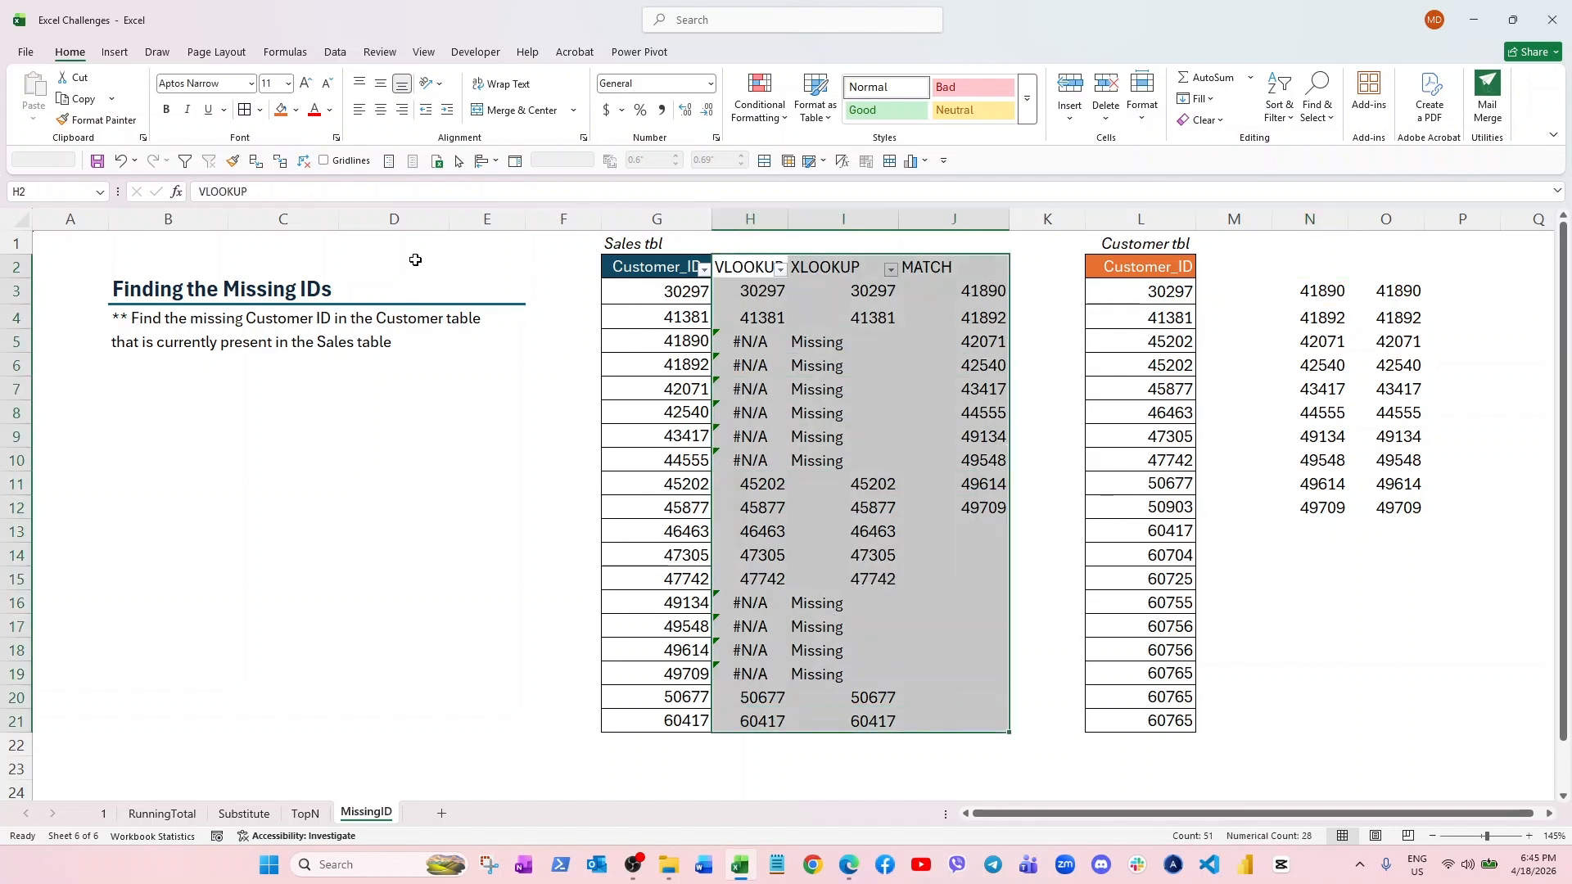
left_click(260, 109)
left_click(250, 278)
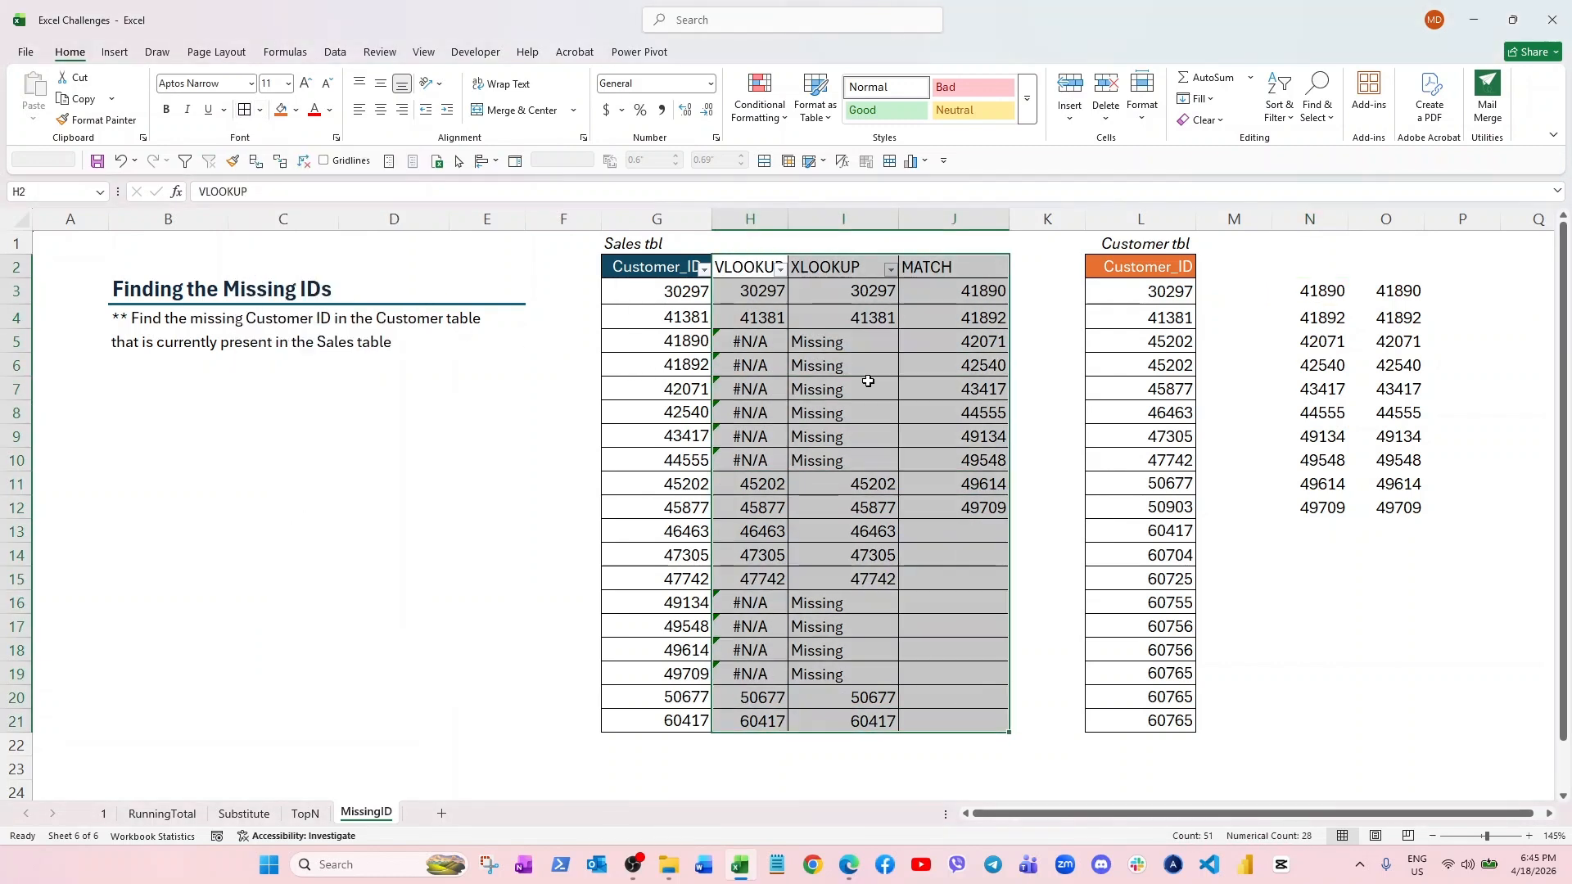
- Widen columns H and G slightly so the VLOOKUP and Customer_ID headers fit beside their filter arrows
left_click_drag(785, 219, 803, 229)
left_click(844, 267)
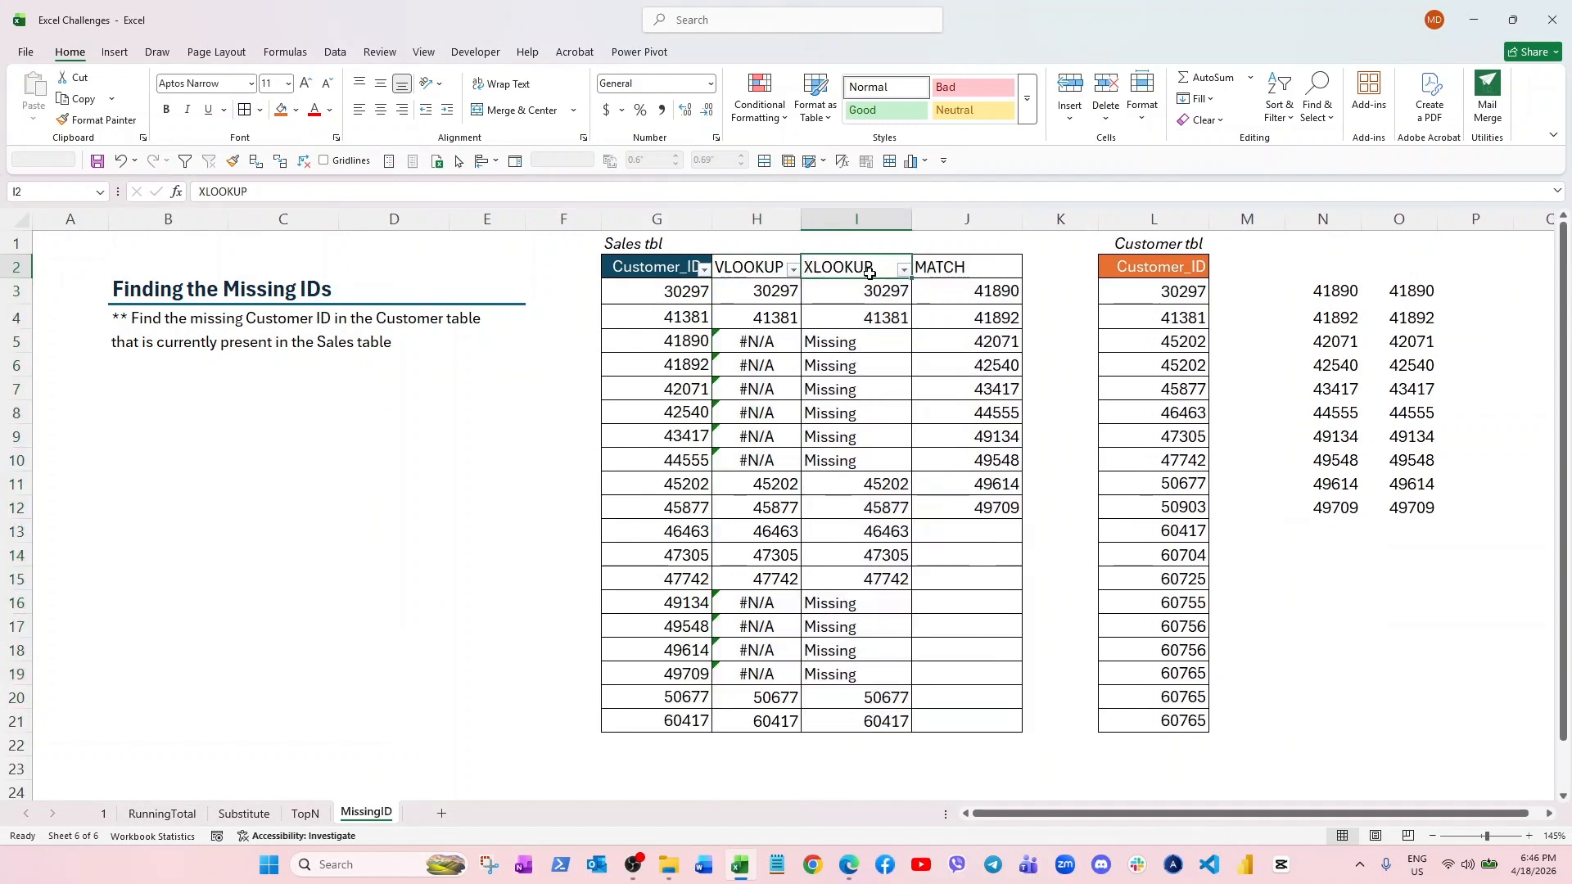
left_click(927, 268)
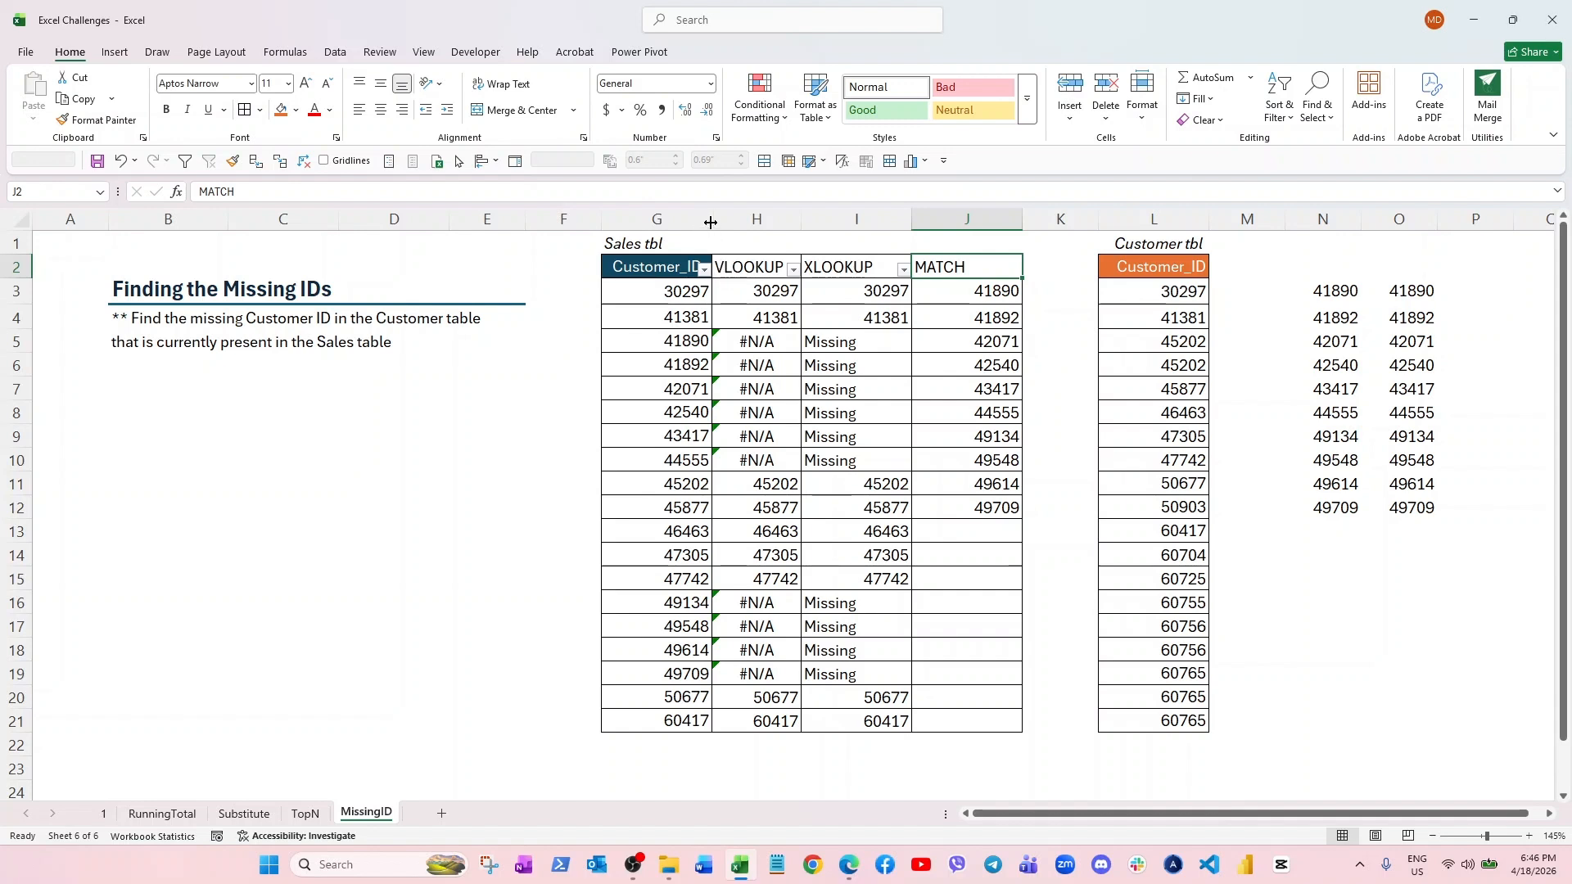
left_click_drag(713, 219, 722, 218)
left_click(769, 301)
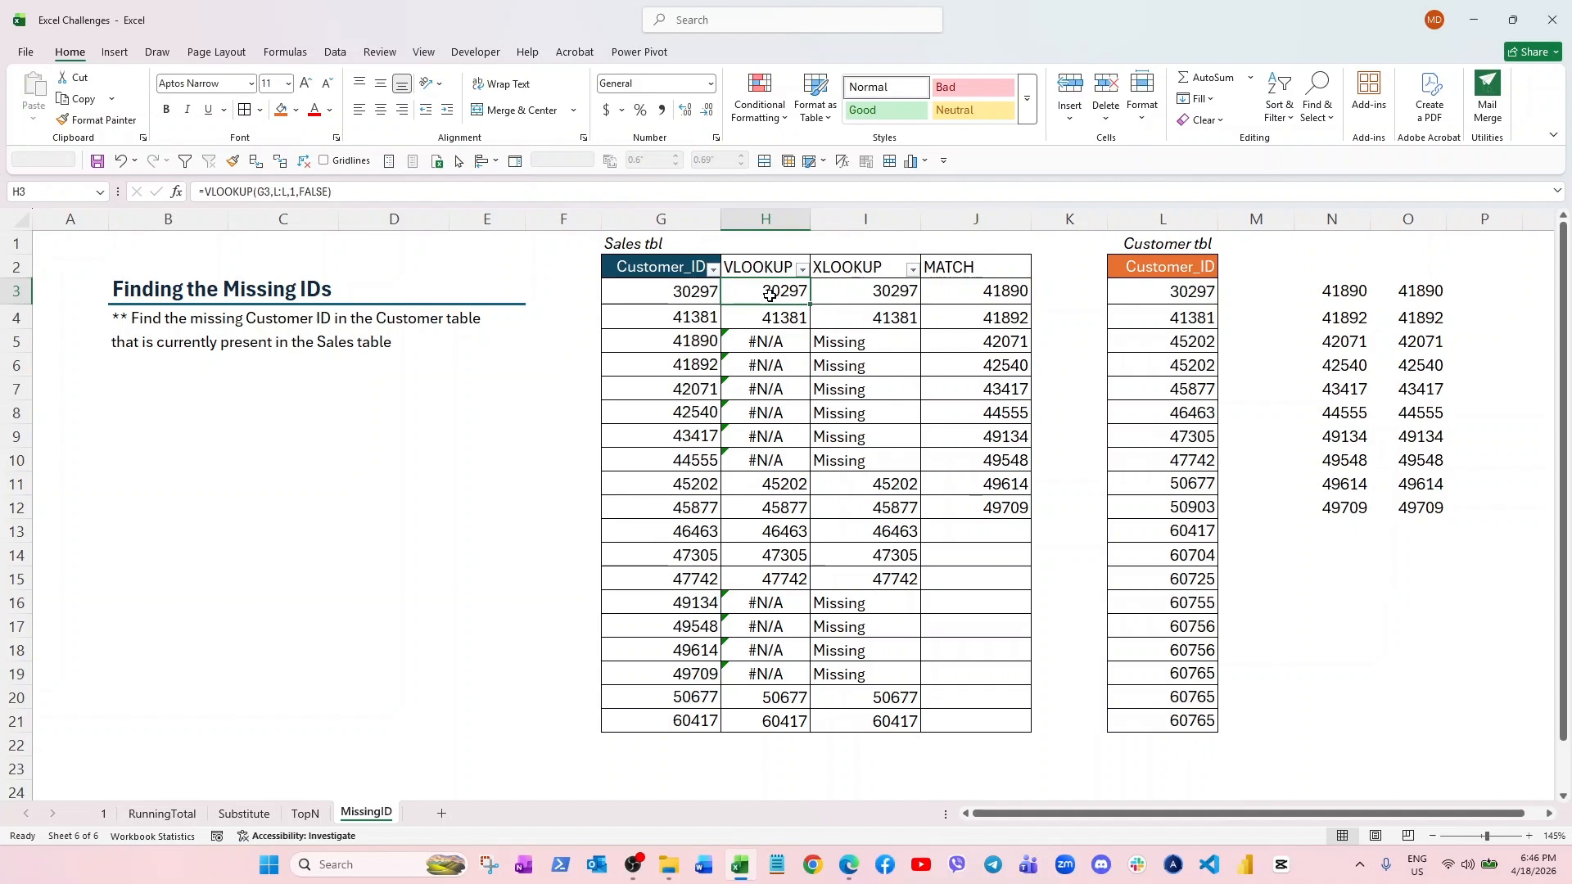